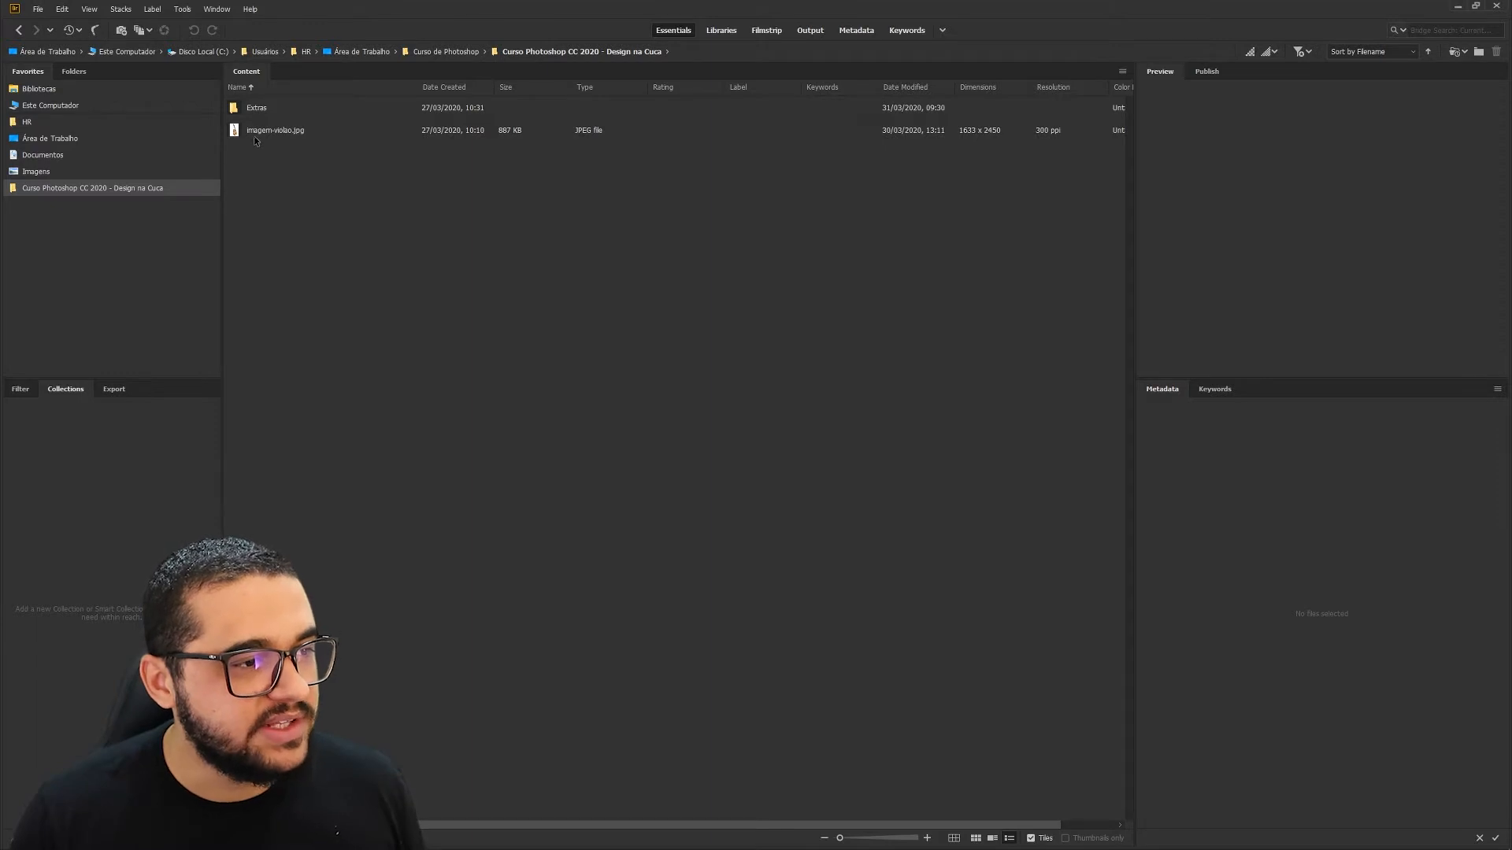
# Open imagem-violao.jpg through Camera Raw into Photoshop with unchanged raw settings, and collapse the Properties panel
pyautogui.click(275, 130)
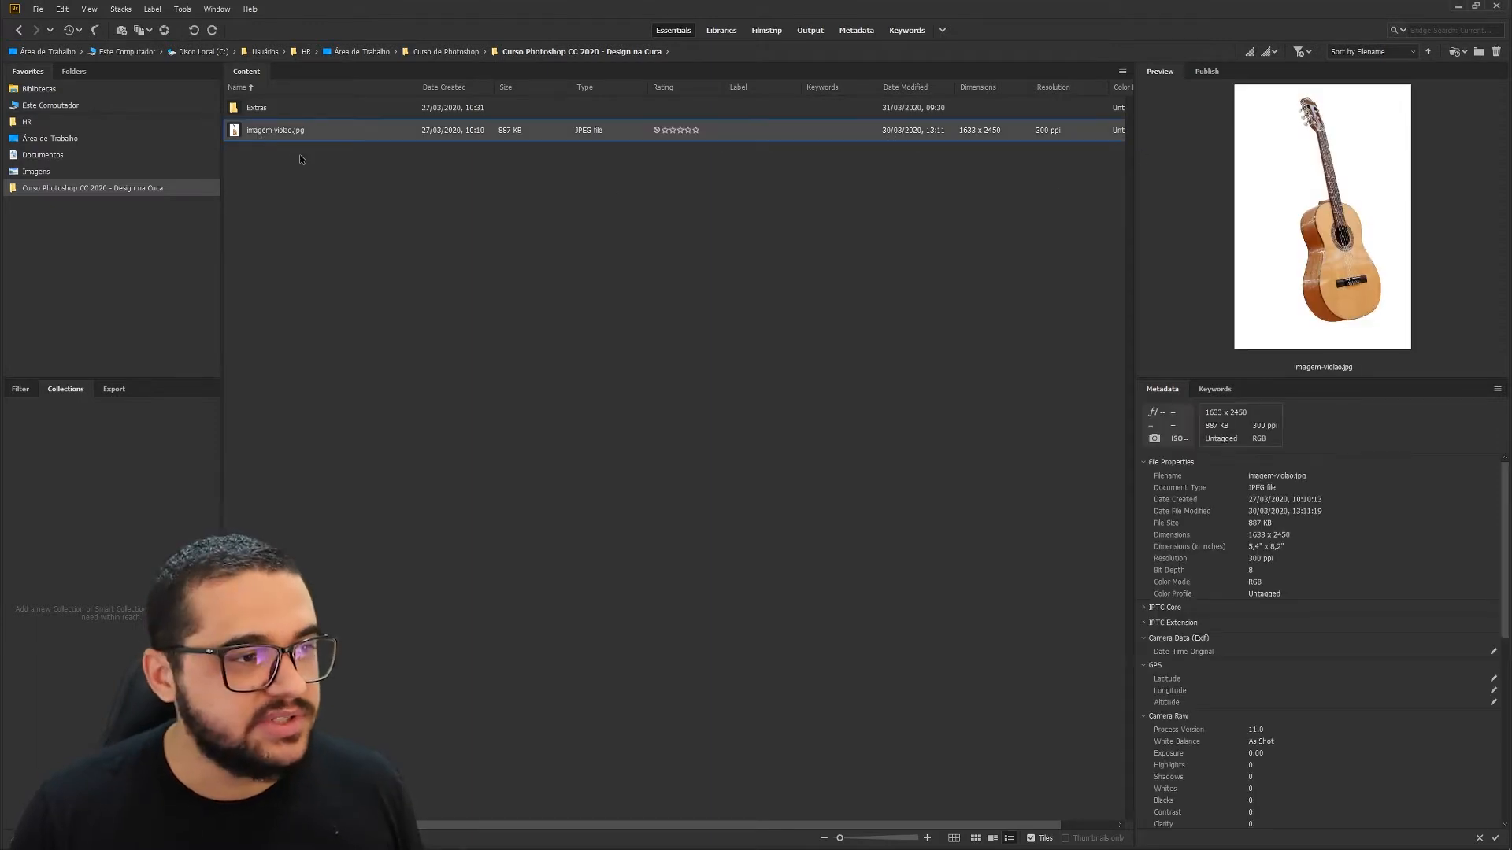
pyautogui.doubleClick(289, 135)
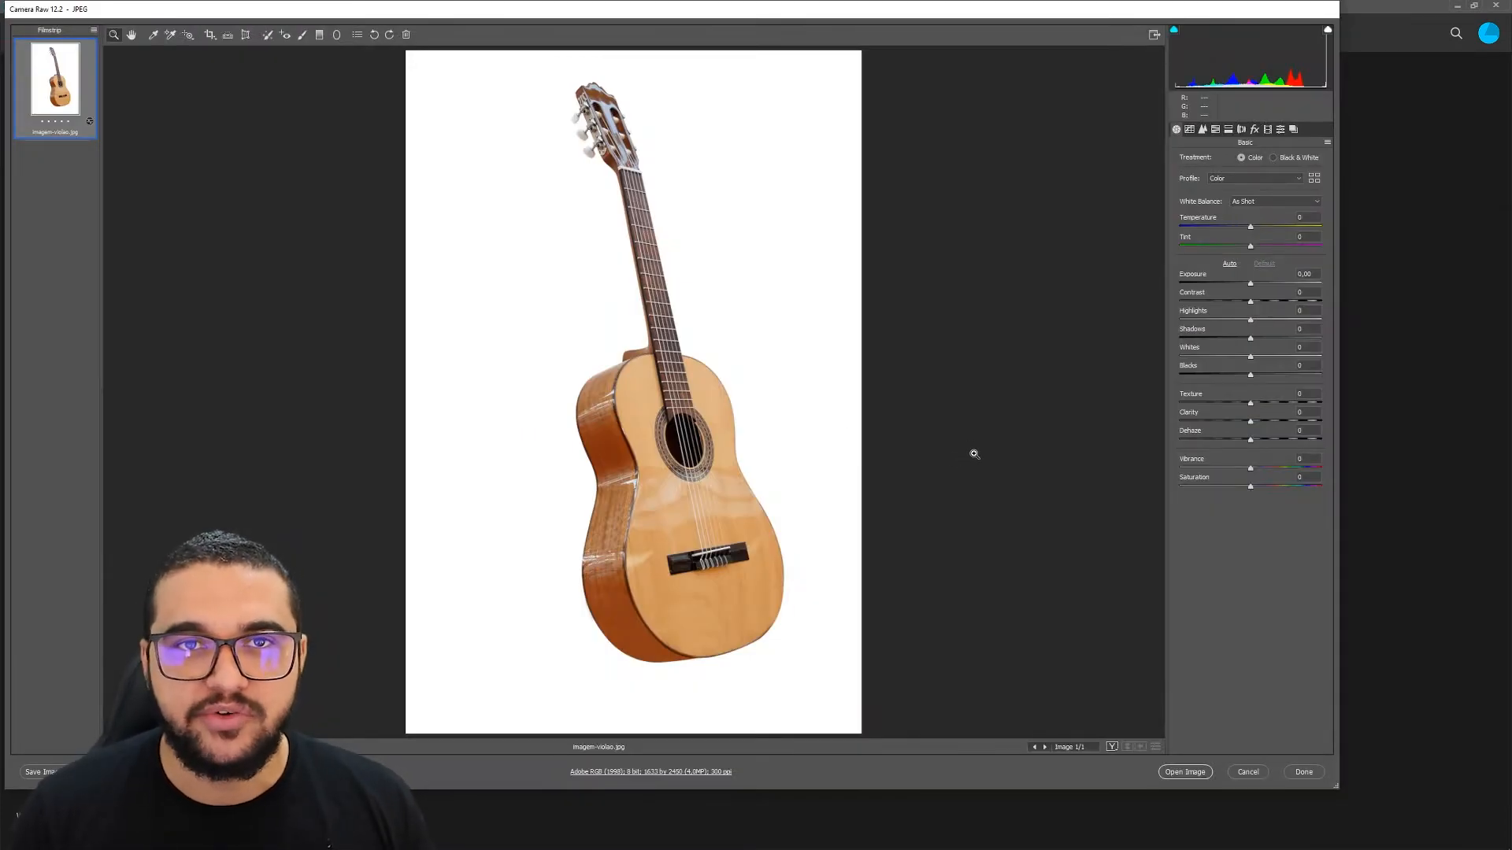
pyautogui.click(1185, 771)
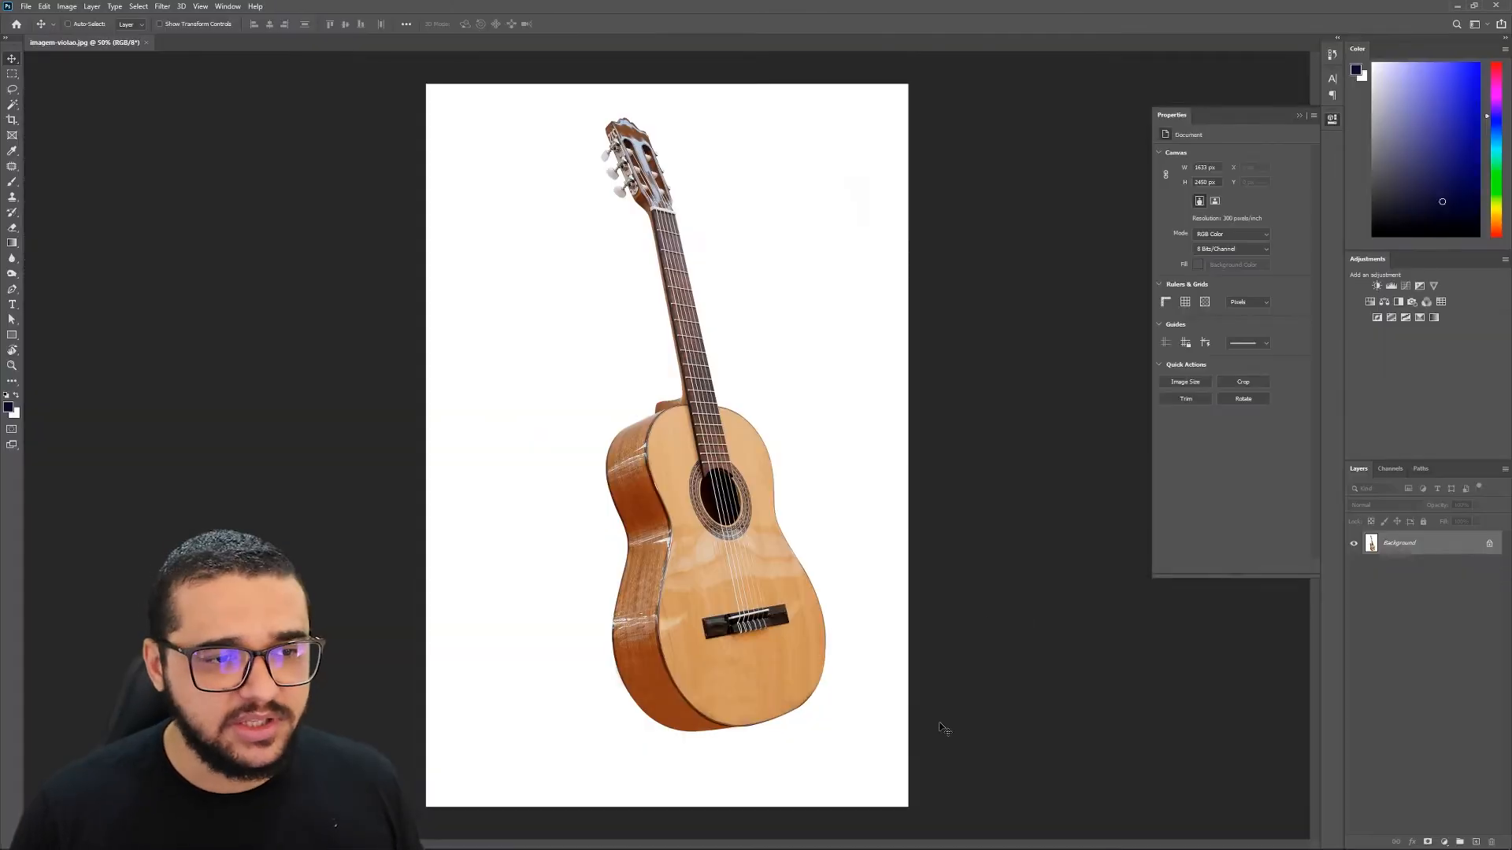
pyautogui.click(1300, 116)
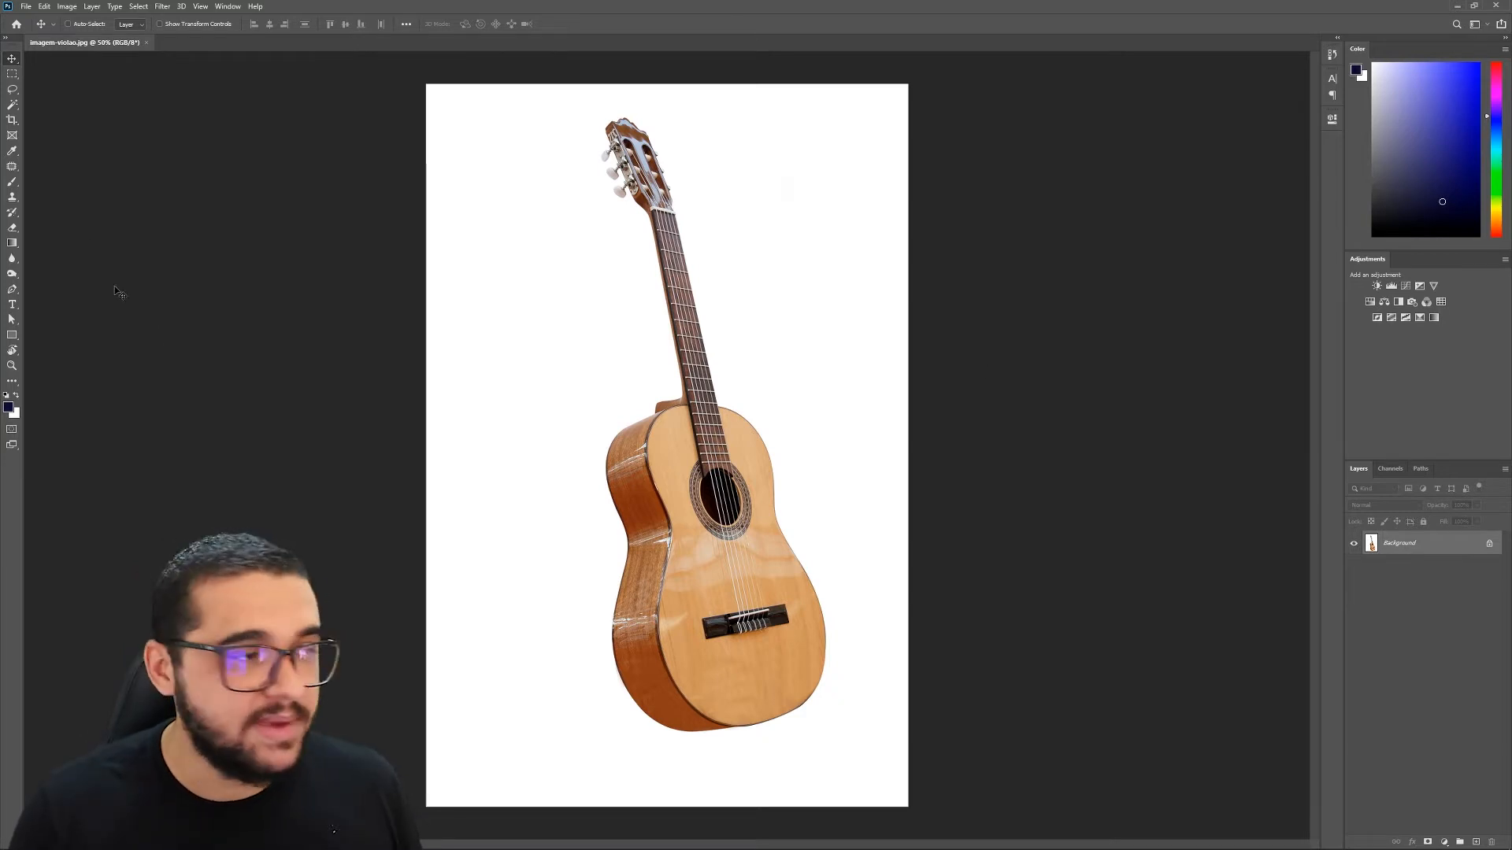
# Draw a rectangular marquee selection beside the guitar neck, replace it with an elliptical one near the headstock, and clear the selection
pyautogui.click(13, 74)
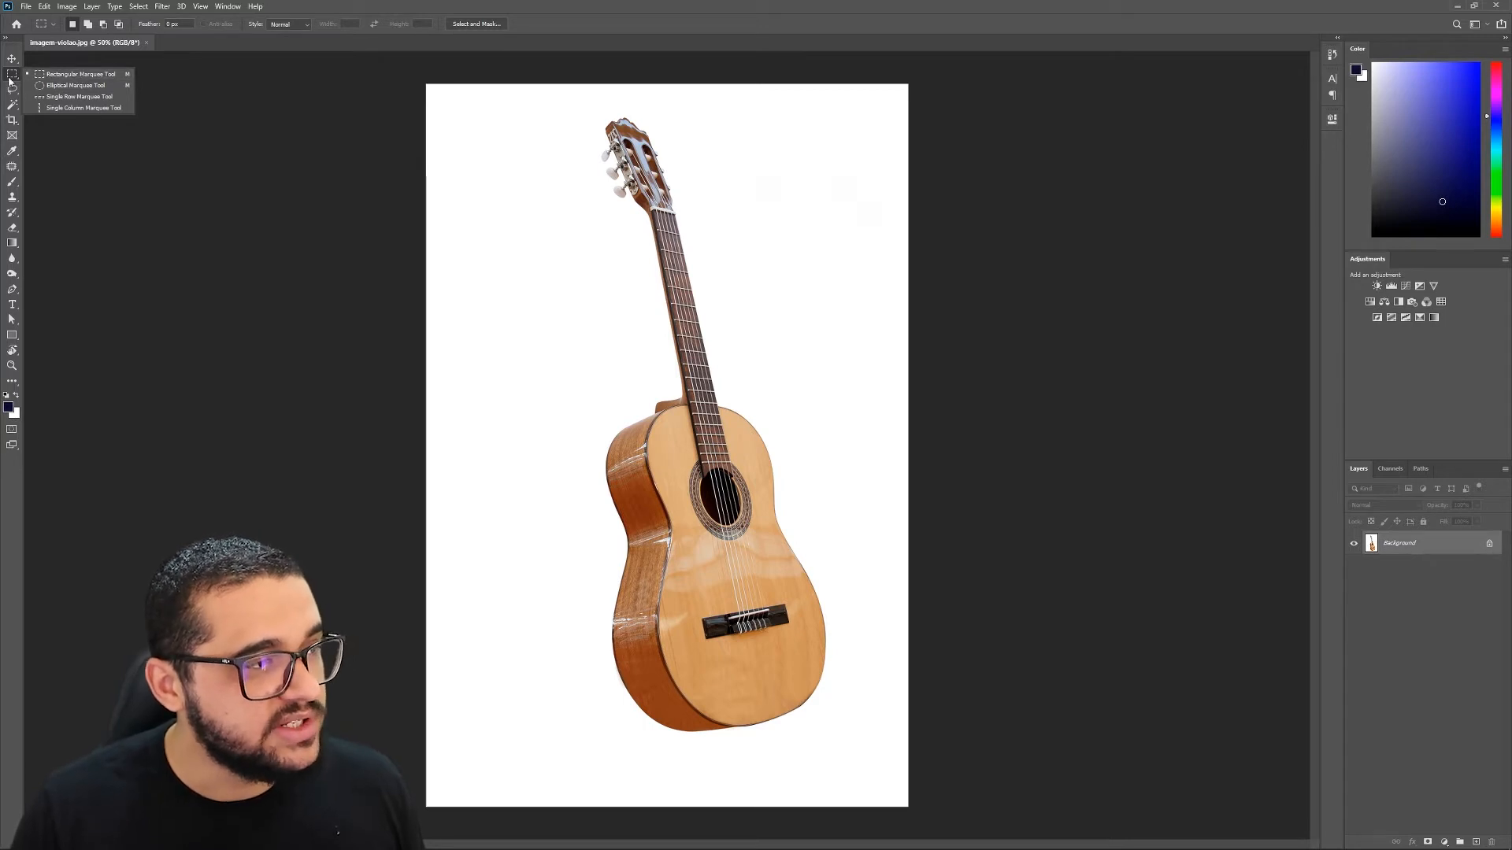
pyautogui.click(59, 75)
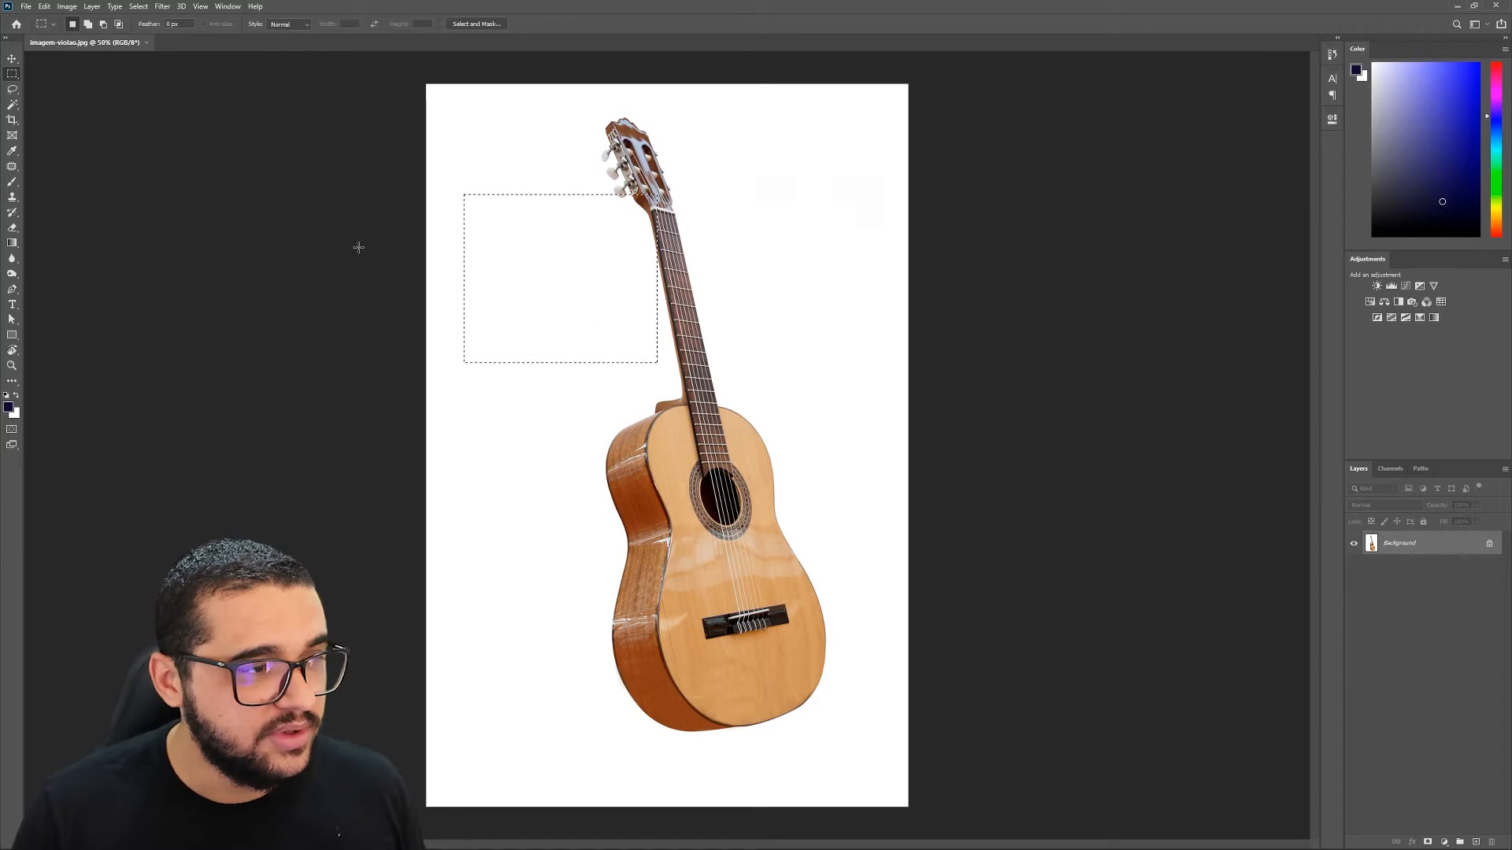
pyautogui.rightClick(11, 78)
pyautogui.click(55, 88)
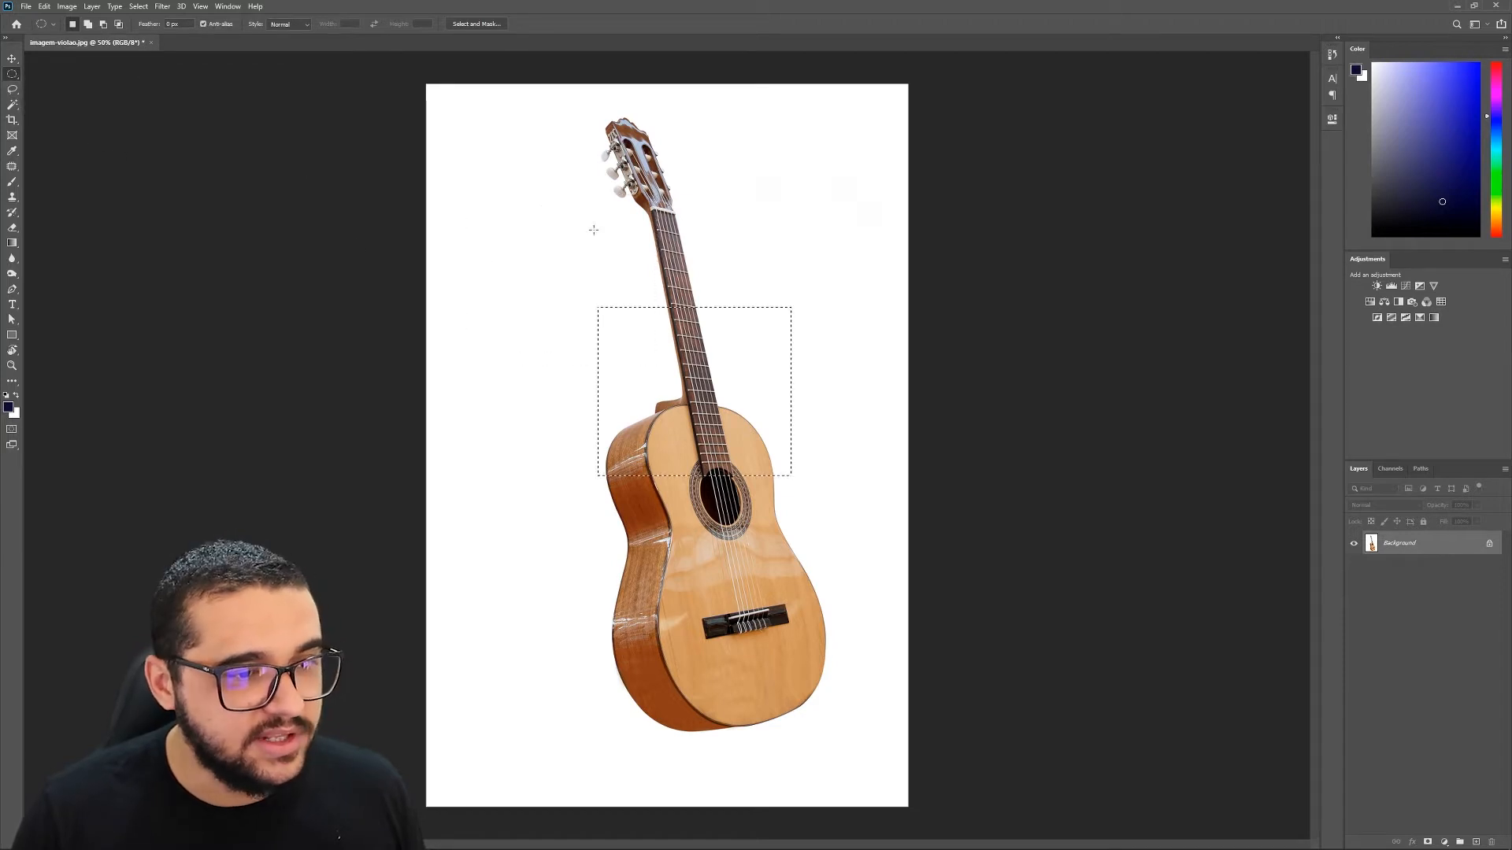
pyautogui.moveTo(545, 205); pyautogui.dragTo(670, 324)
pyautogui.click(513, 224)
# Make single-row marquee selections at several heights, ending where the guitar neck meets the body
pyautogui.rightClick(10, 77)
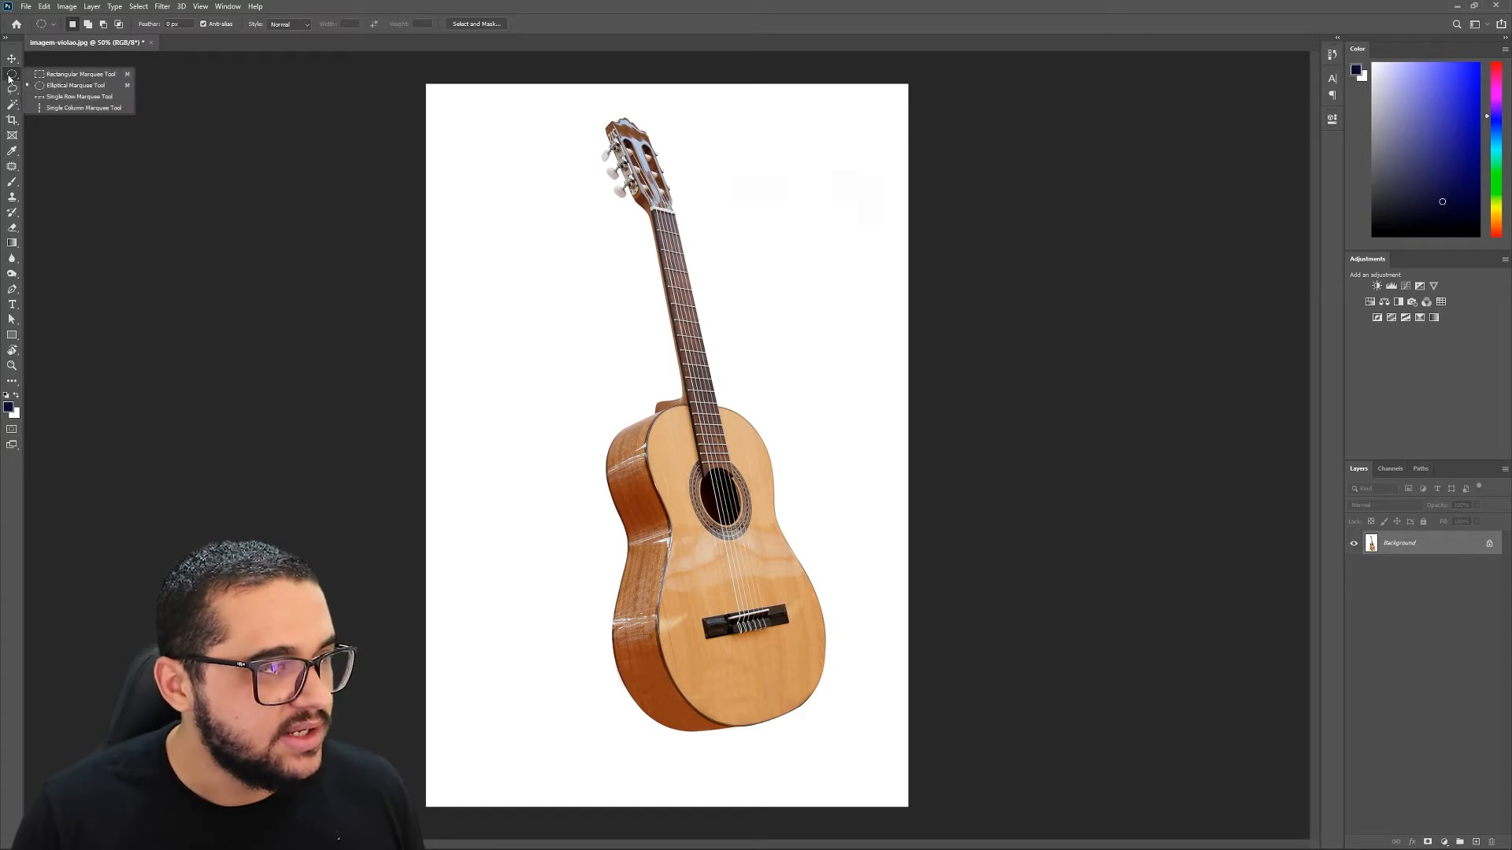
pyautogui.click(79, 96)
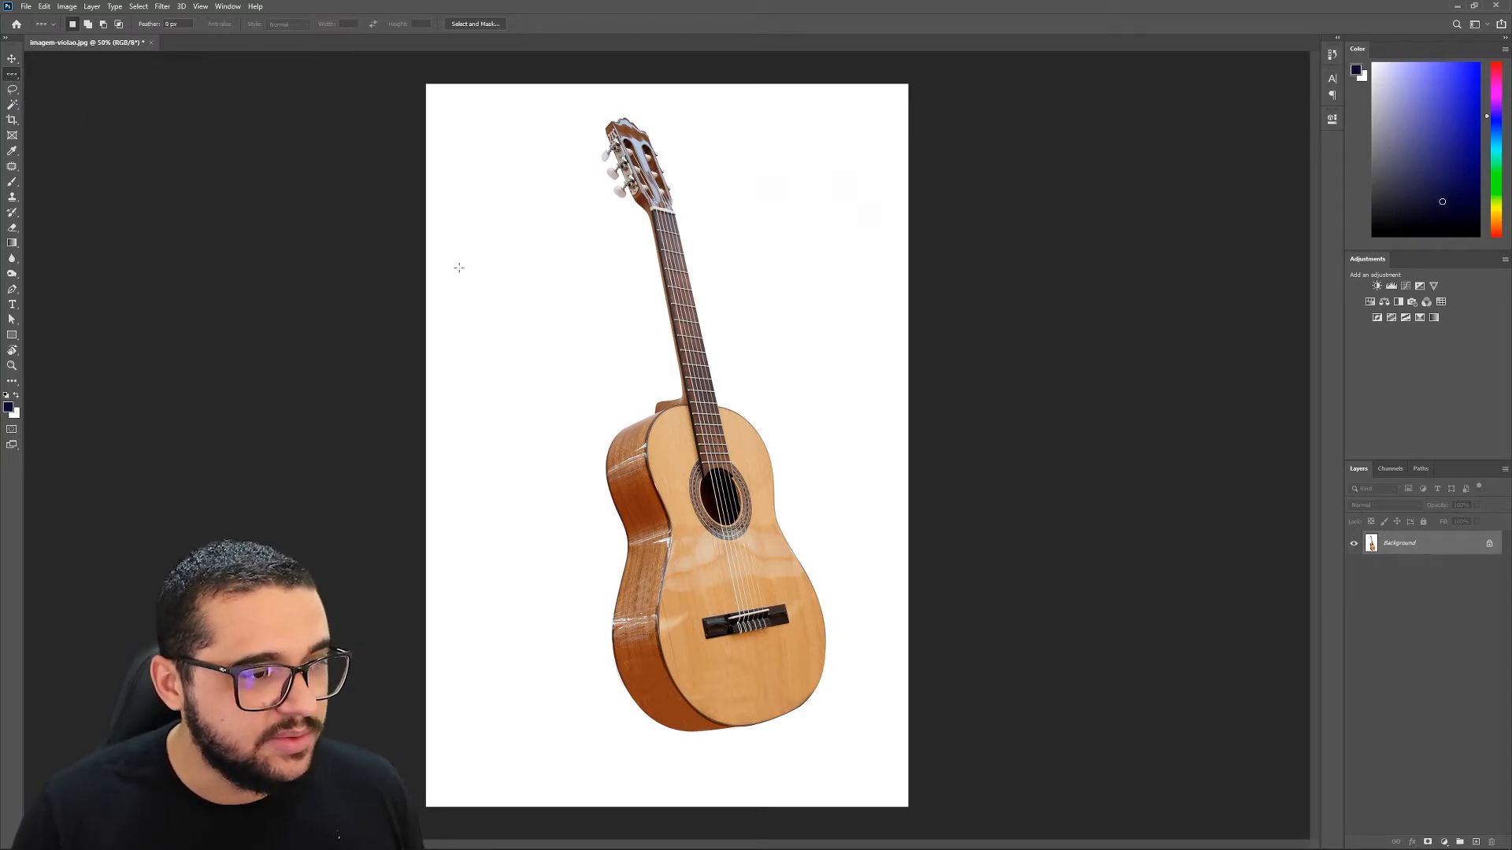
pyautogui.click(492, 288)
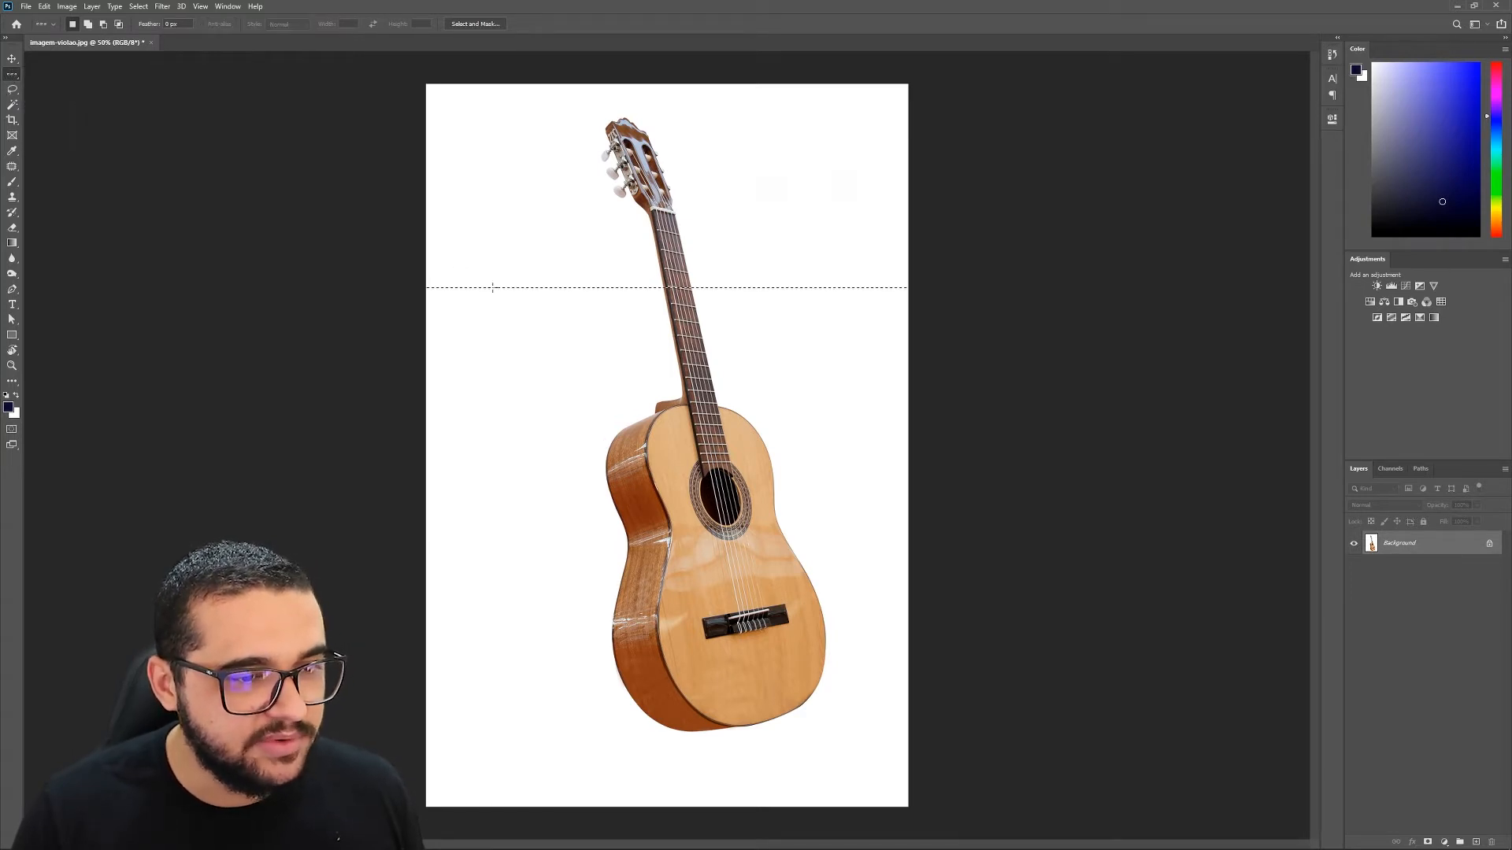
pyautogui.click(479, 230)
pyautogui.click(631, 381)
pyautogui.click(618, 410)
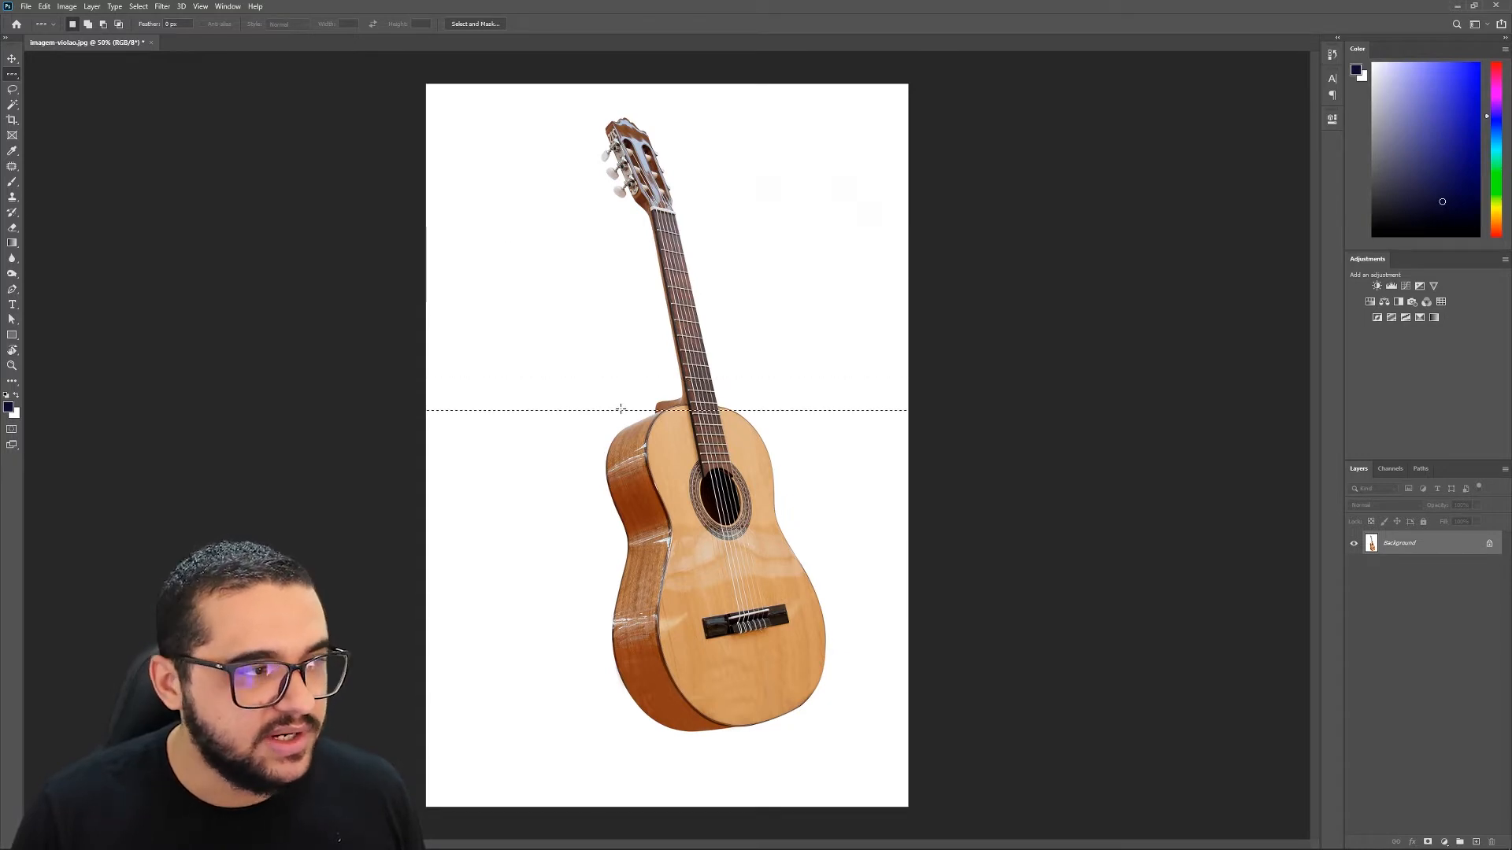
# Replace the row selection with a single-column marquee selection just beside the guitar neck, and inspect it at 100%
pyautogui.rightClick(12, 74)
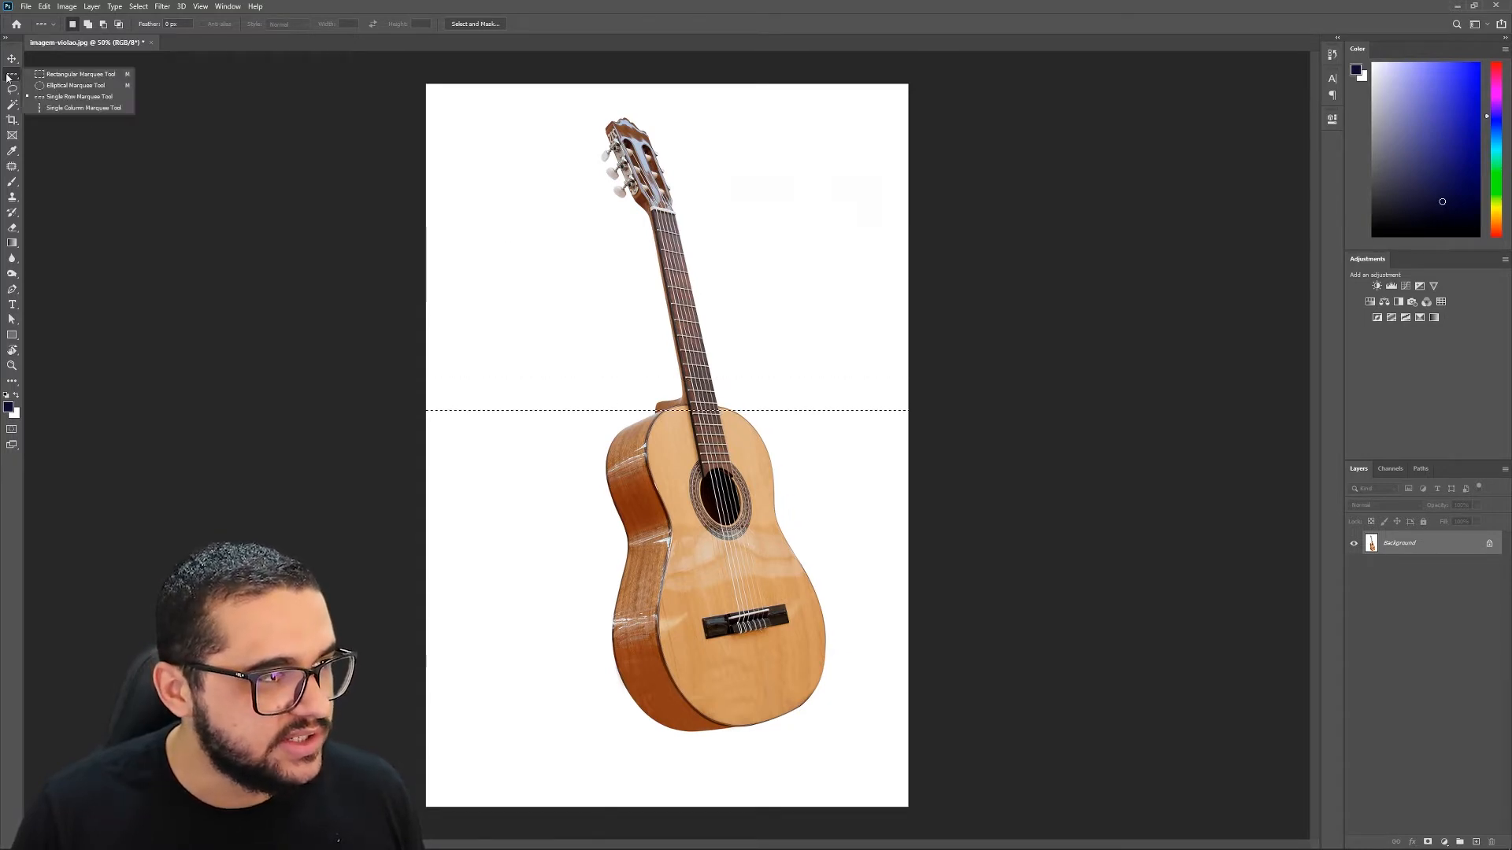
pyautogui.click(78, 108)
pyautogui.click(653, 366)
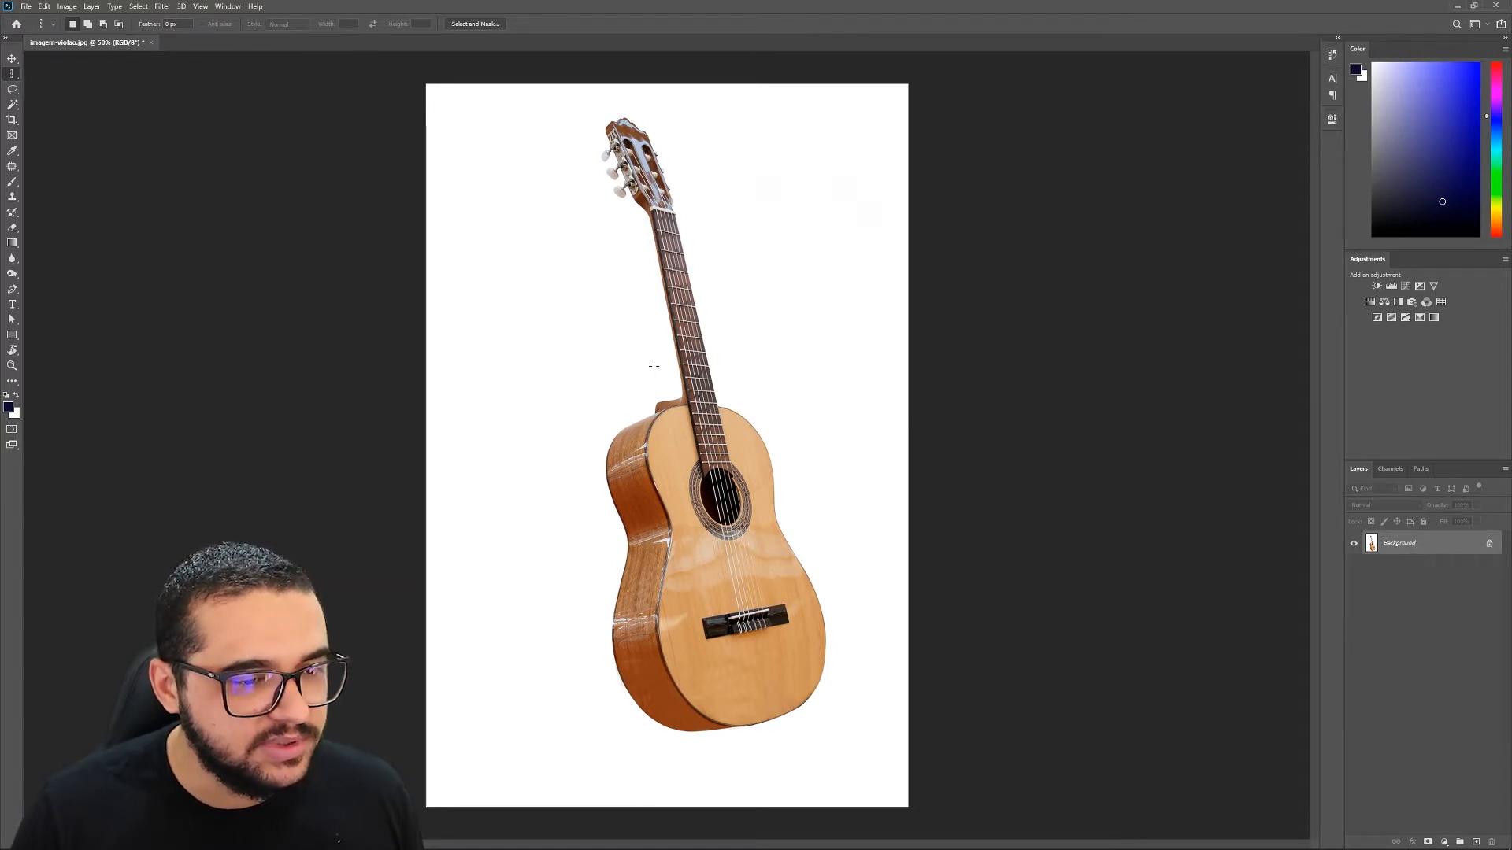
pyautogui.hotkey('ctrl', '1')
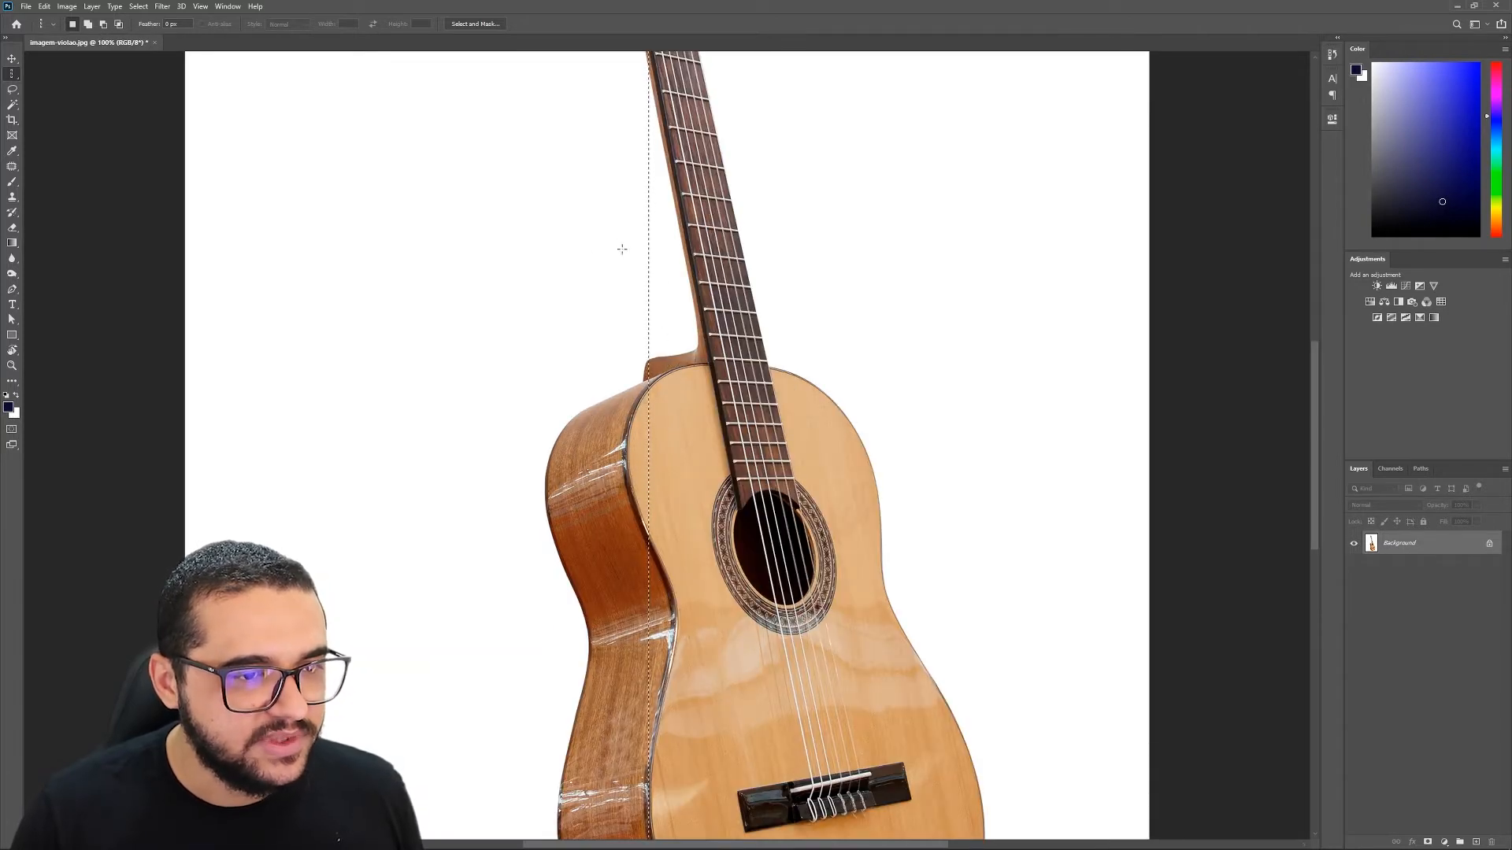
# Draw a rectangular marquee selection overlapping the guitar neck, clear it, and undo the clearing
pyautogui.rightClick(11, 73)
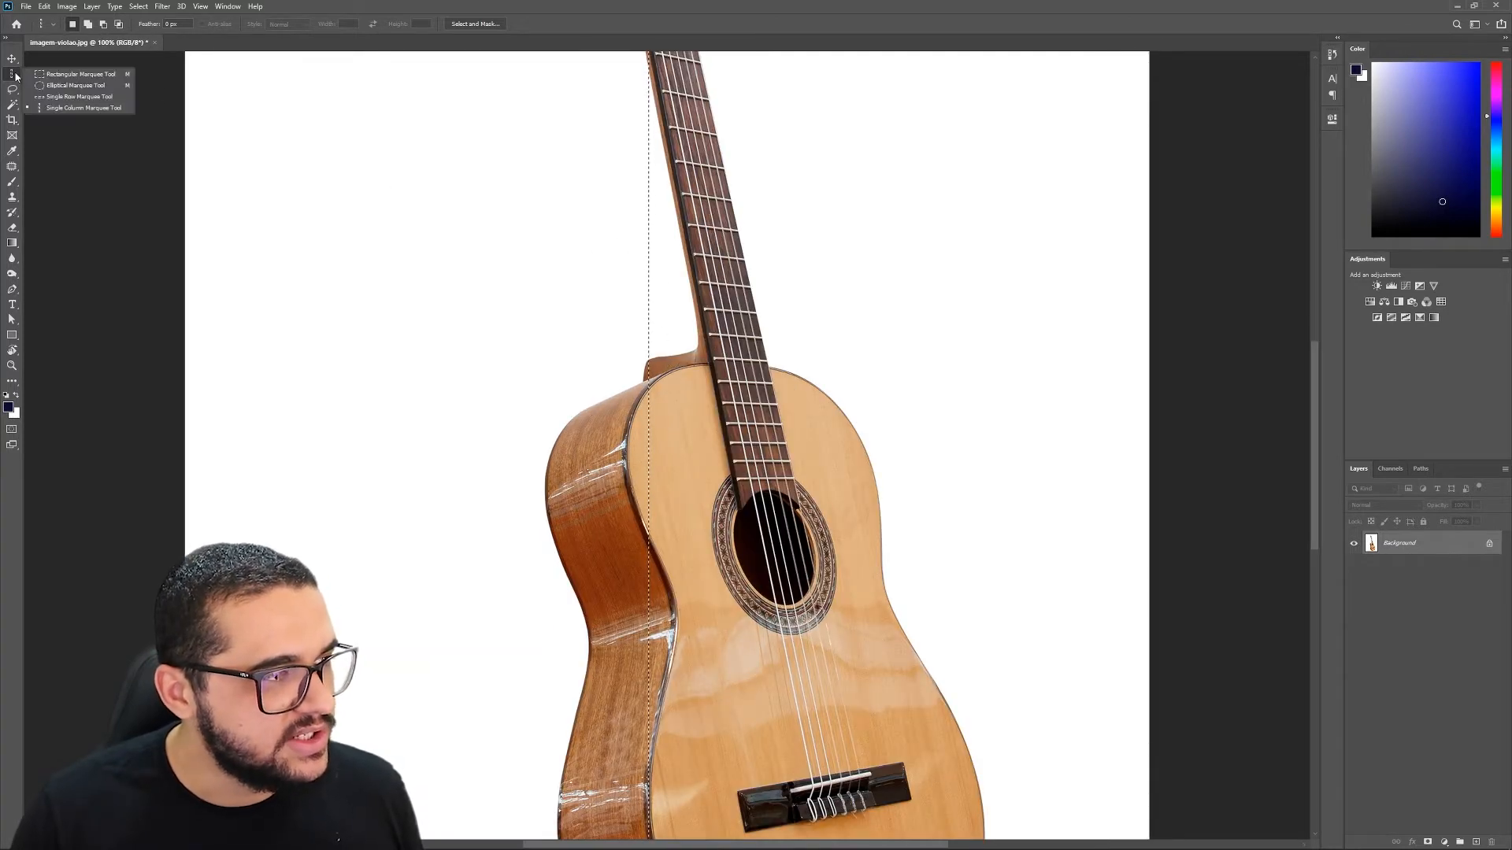
pyautogui.click(66, 74)
pyautogui.hotkey('ctrl', '0')
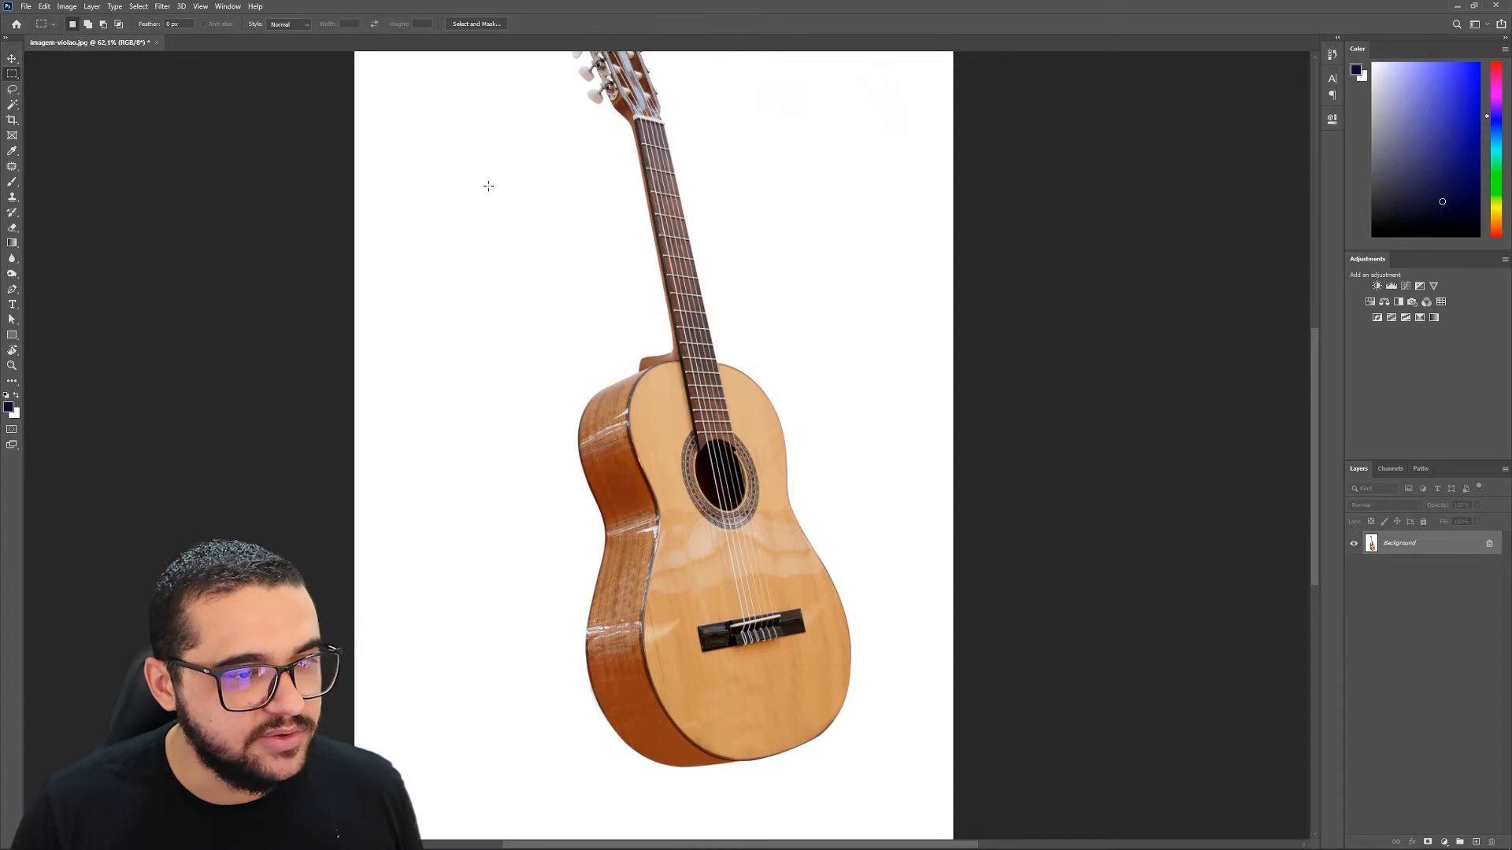
pyautogui.moveTo(489, 189); pyautogui.dragTo(680, 345)
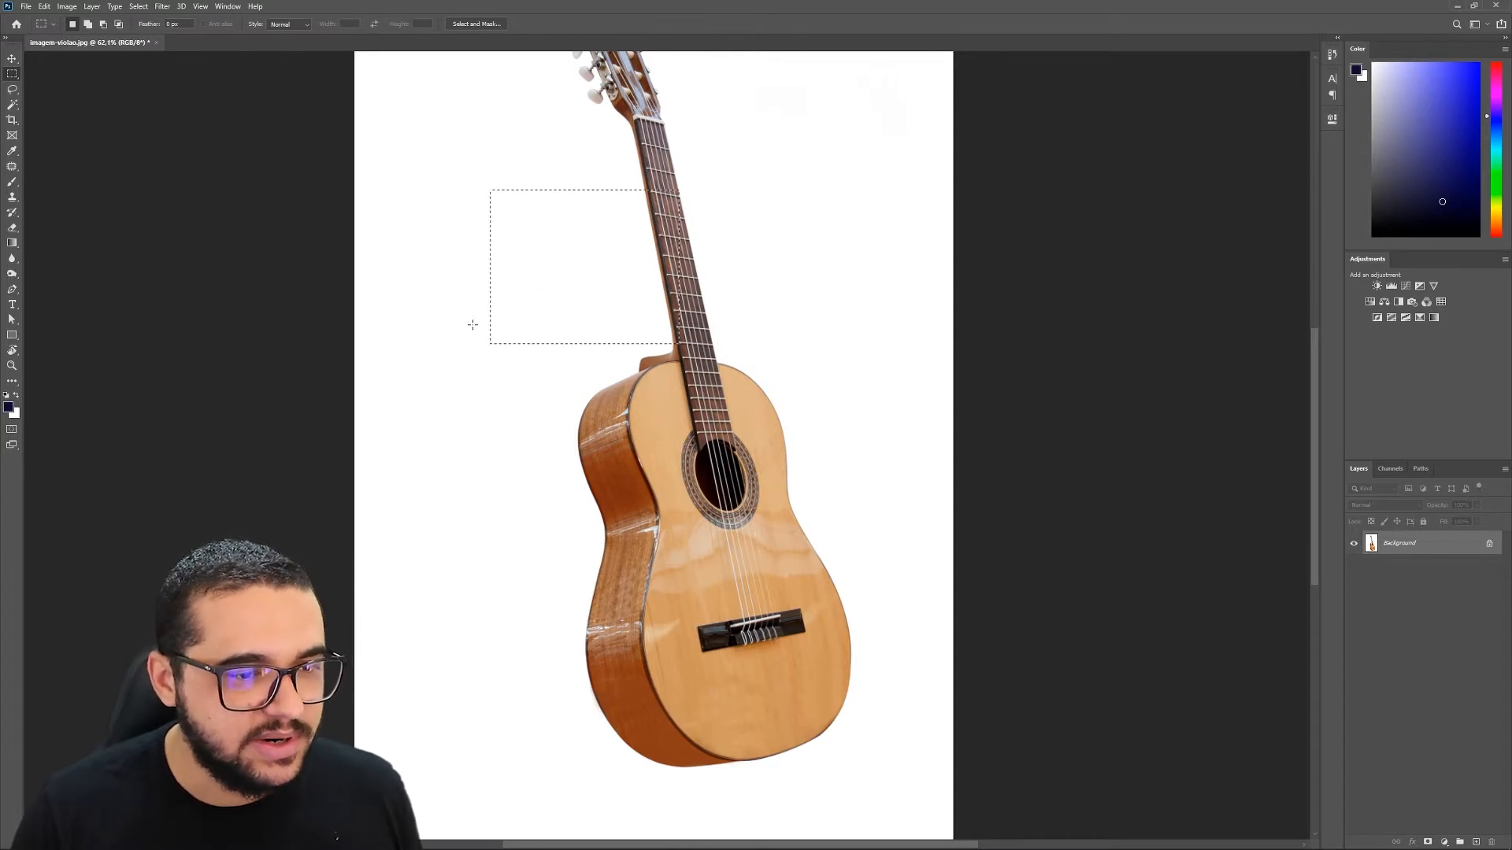
pyautogui.click(606, 195)
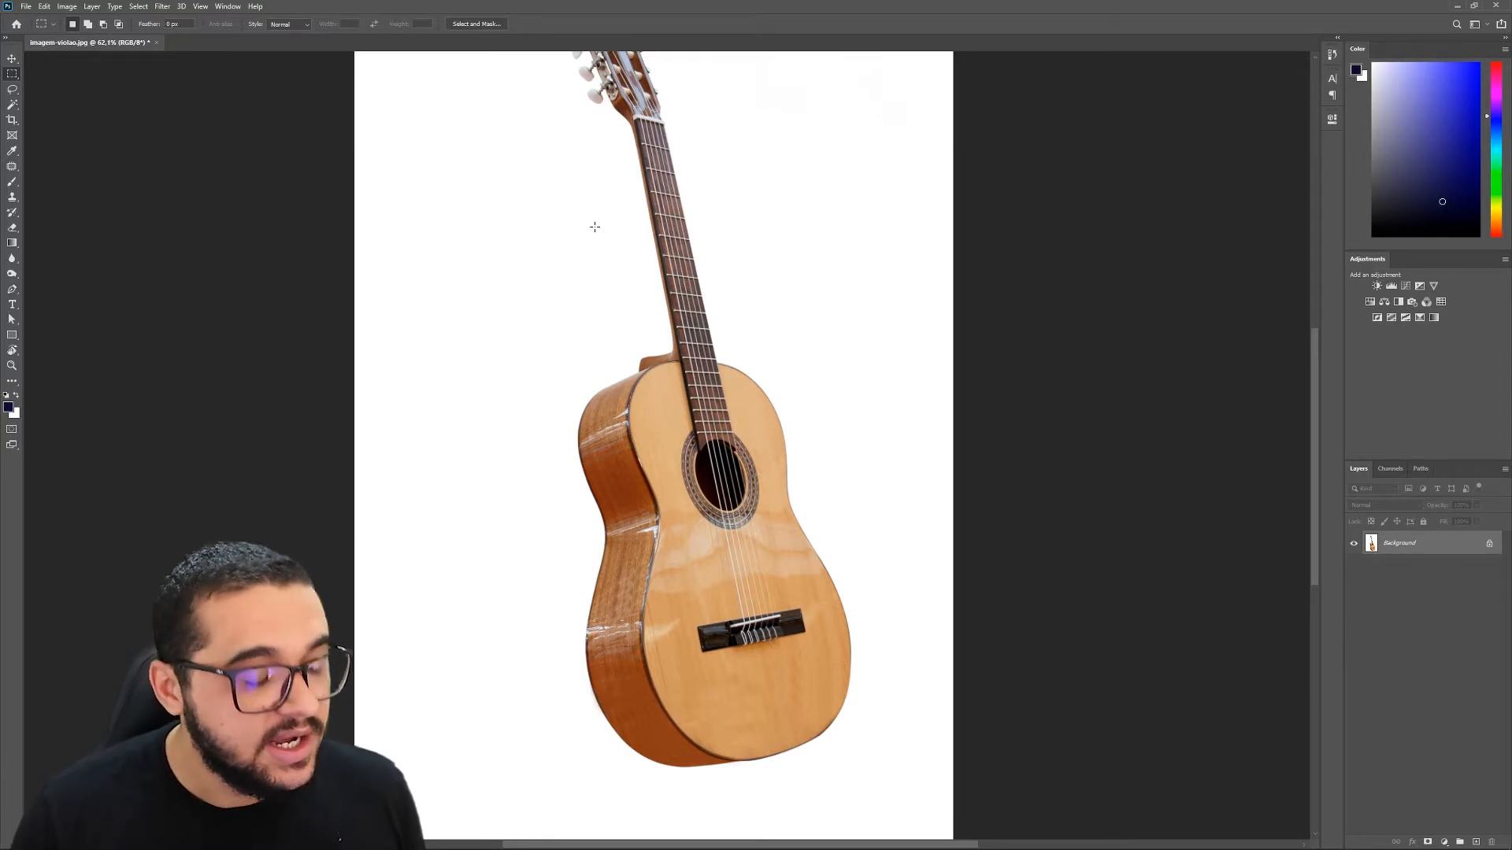
pyautogui.hotkey('ctrl', 'z')
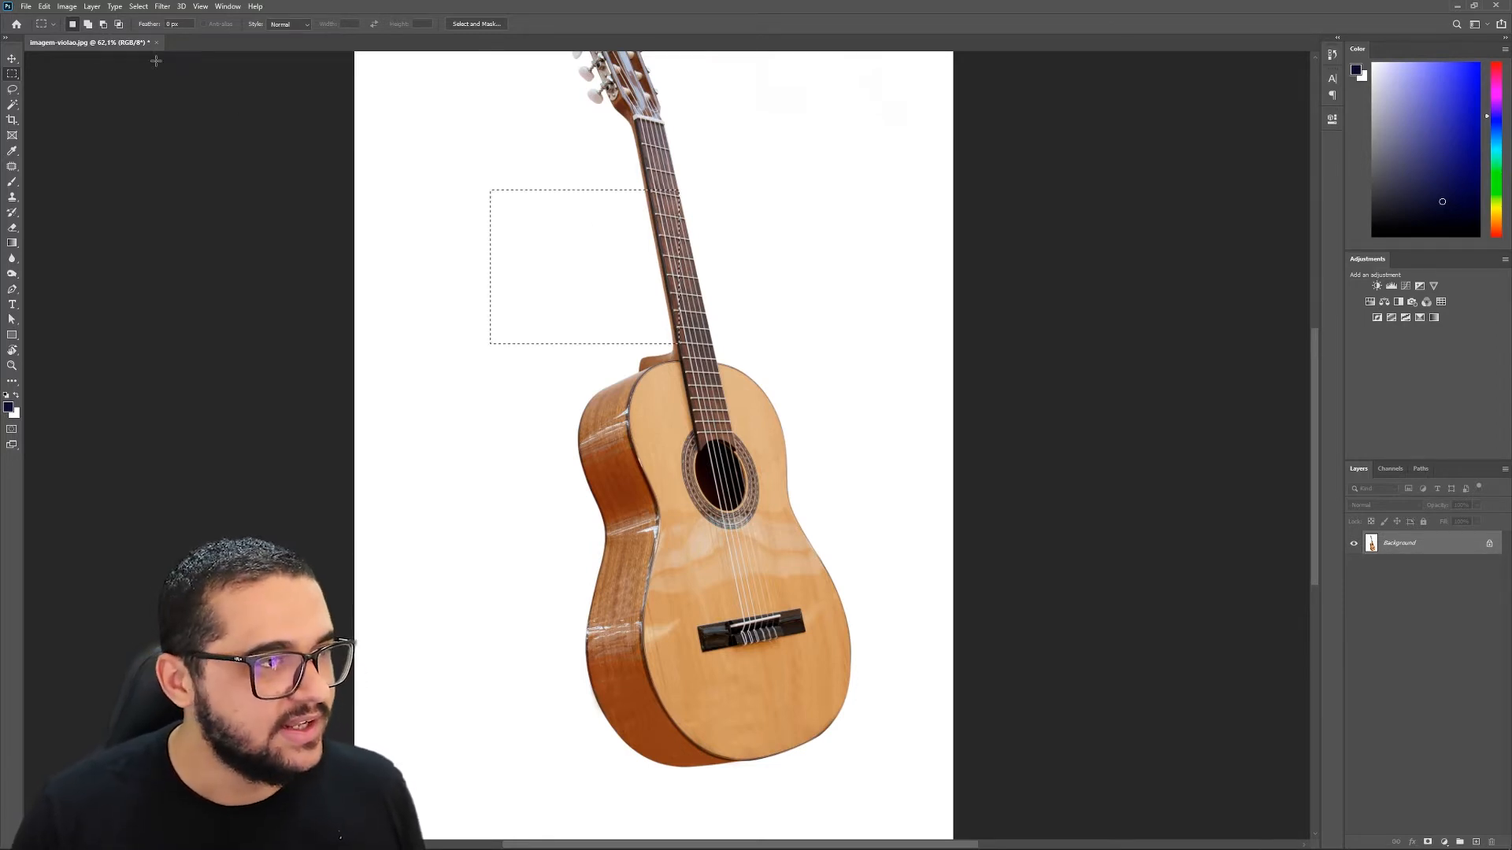
pyautogui.click(145, 9)
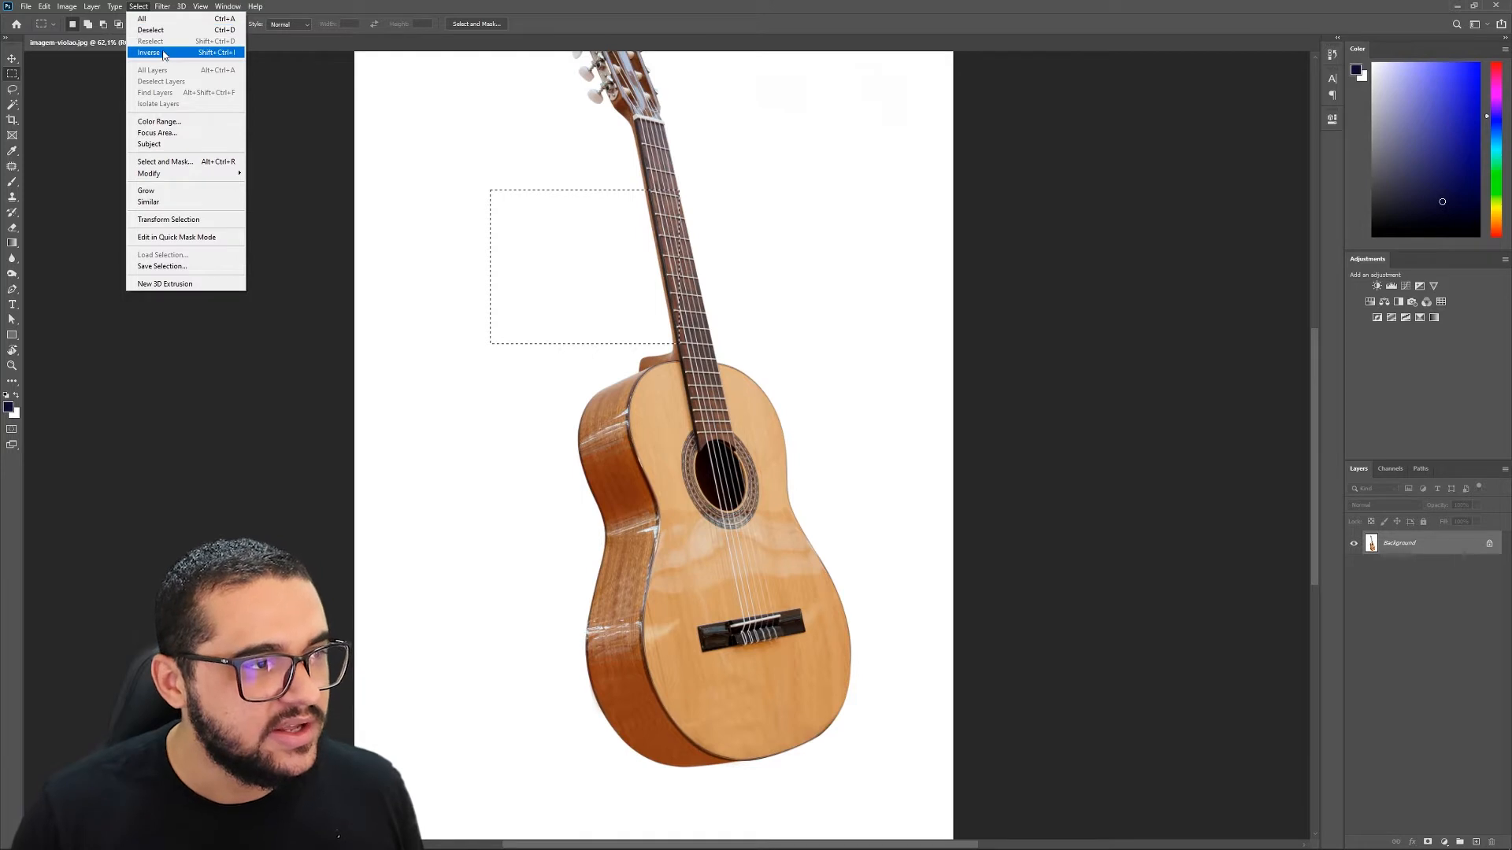
pyautogui.click(477, 150)
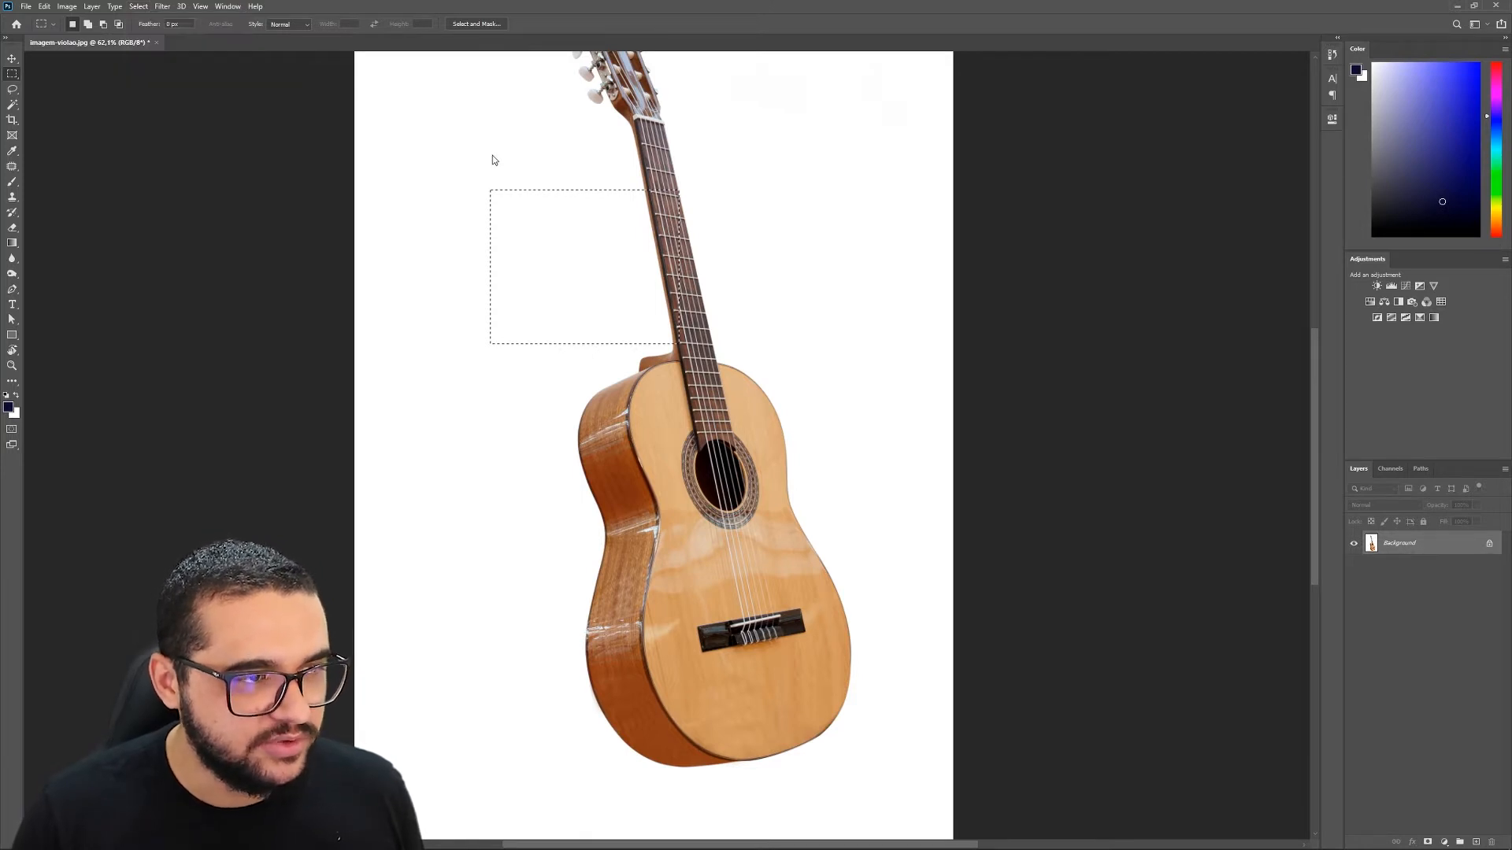
pyautogui.click(165, 7)
pyautogui.moveTo(138, 8)
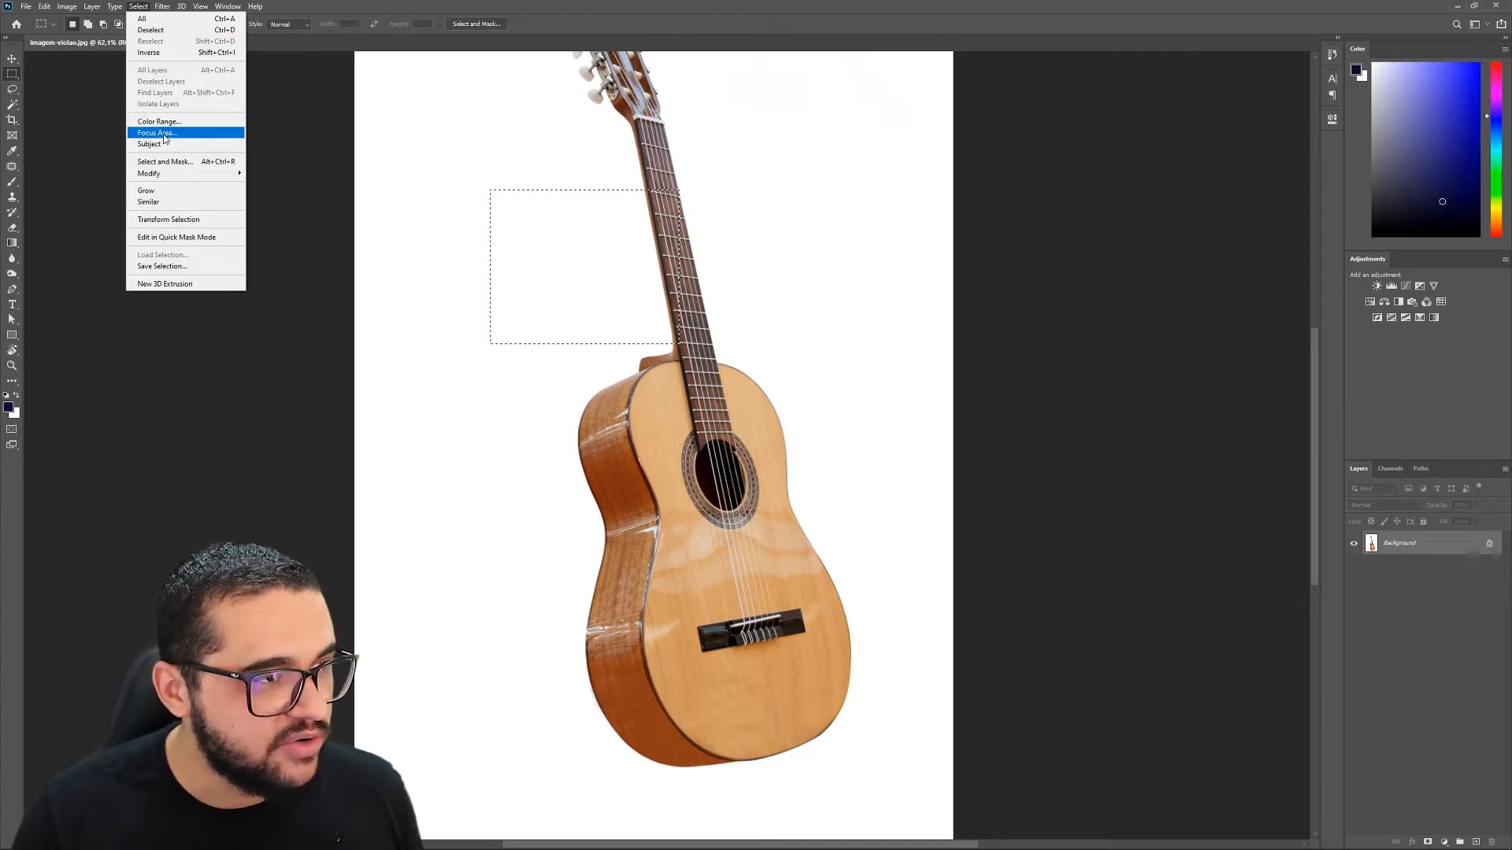
pyautogui.moveTo(160, 172)
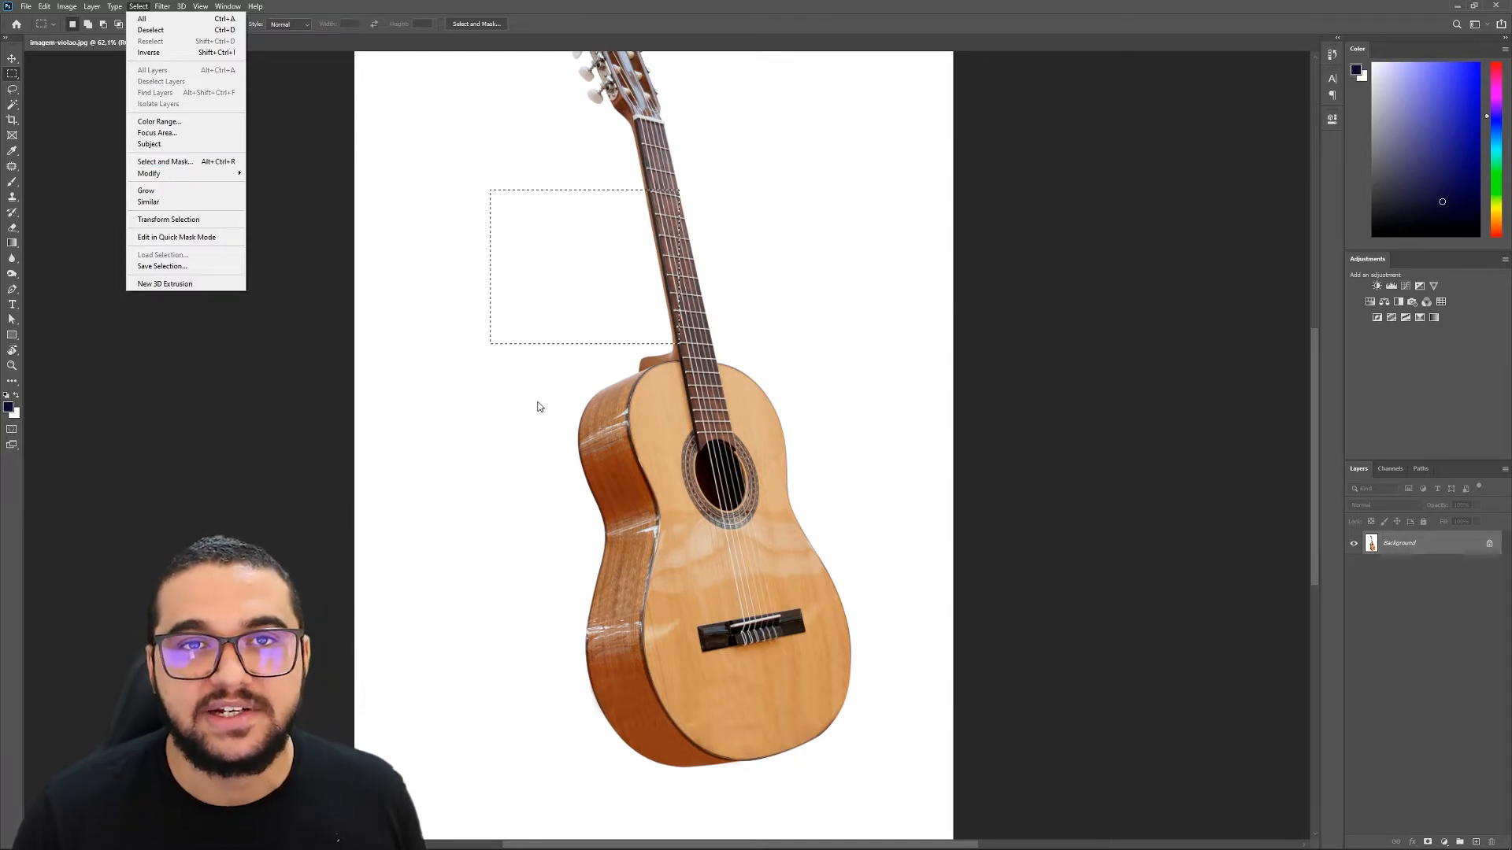
pyautogui.click(476, 392)
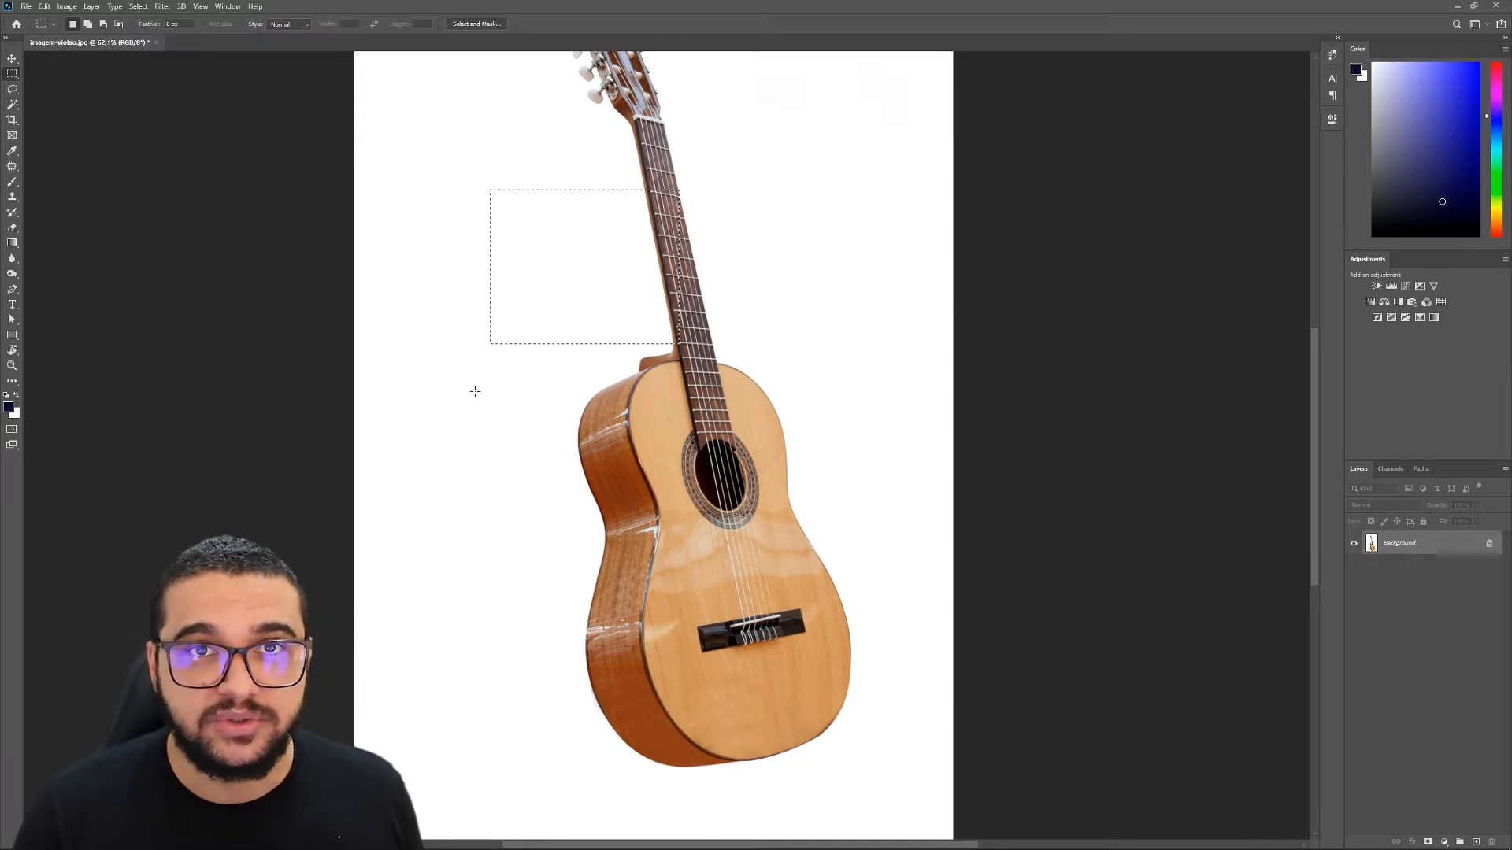
# Deselect the rectangular area over the guitar neck
pyautogui.hotkey('ctrl', 'd')
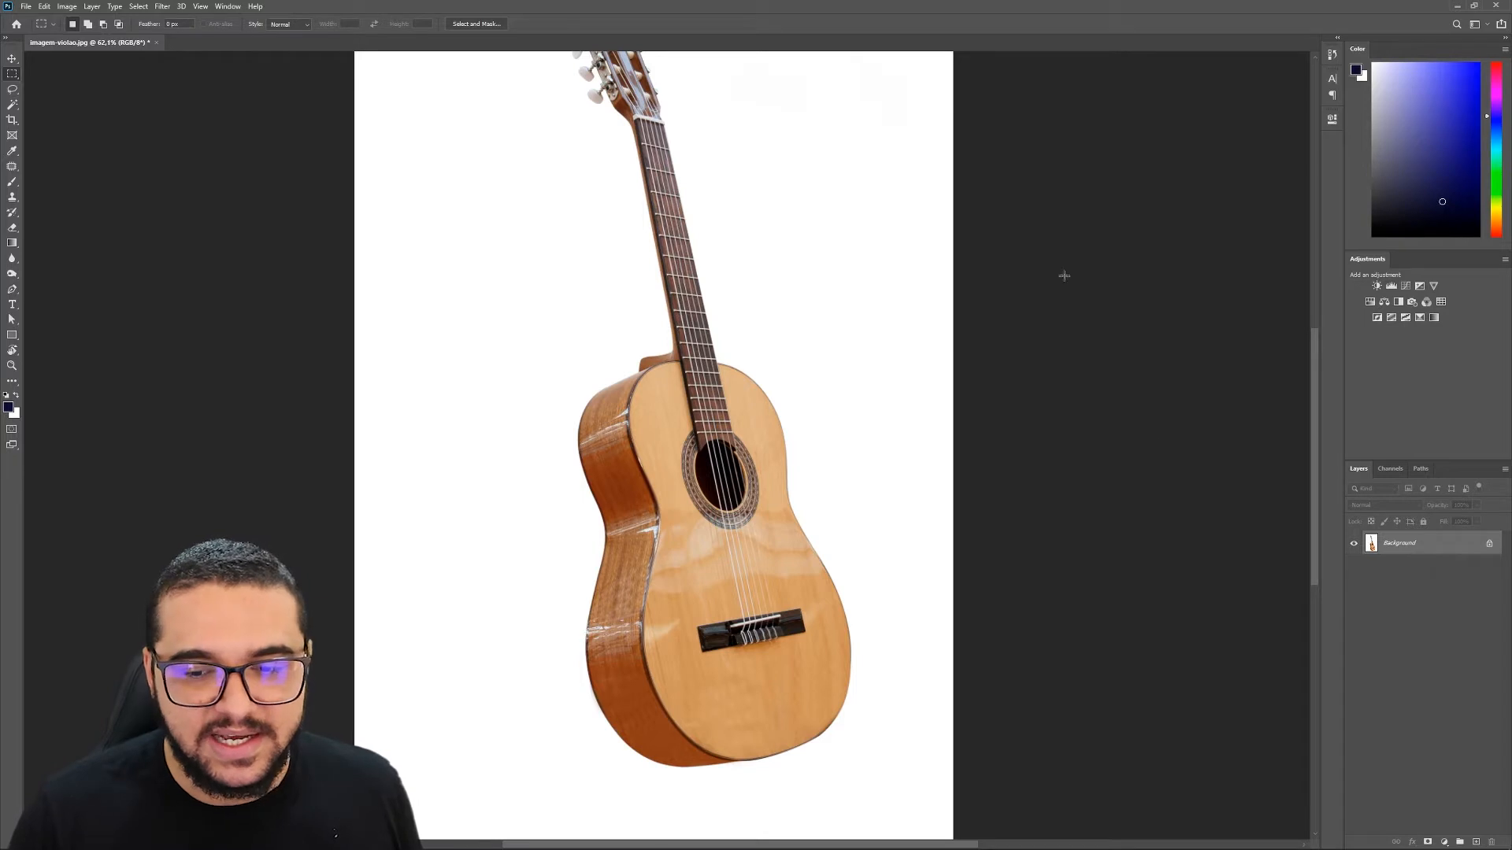
pyautogui.scroll(-2, 682, 190)
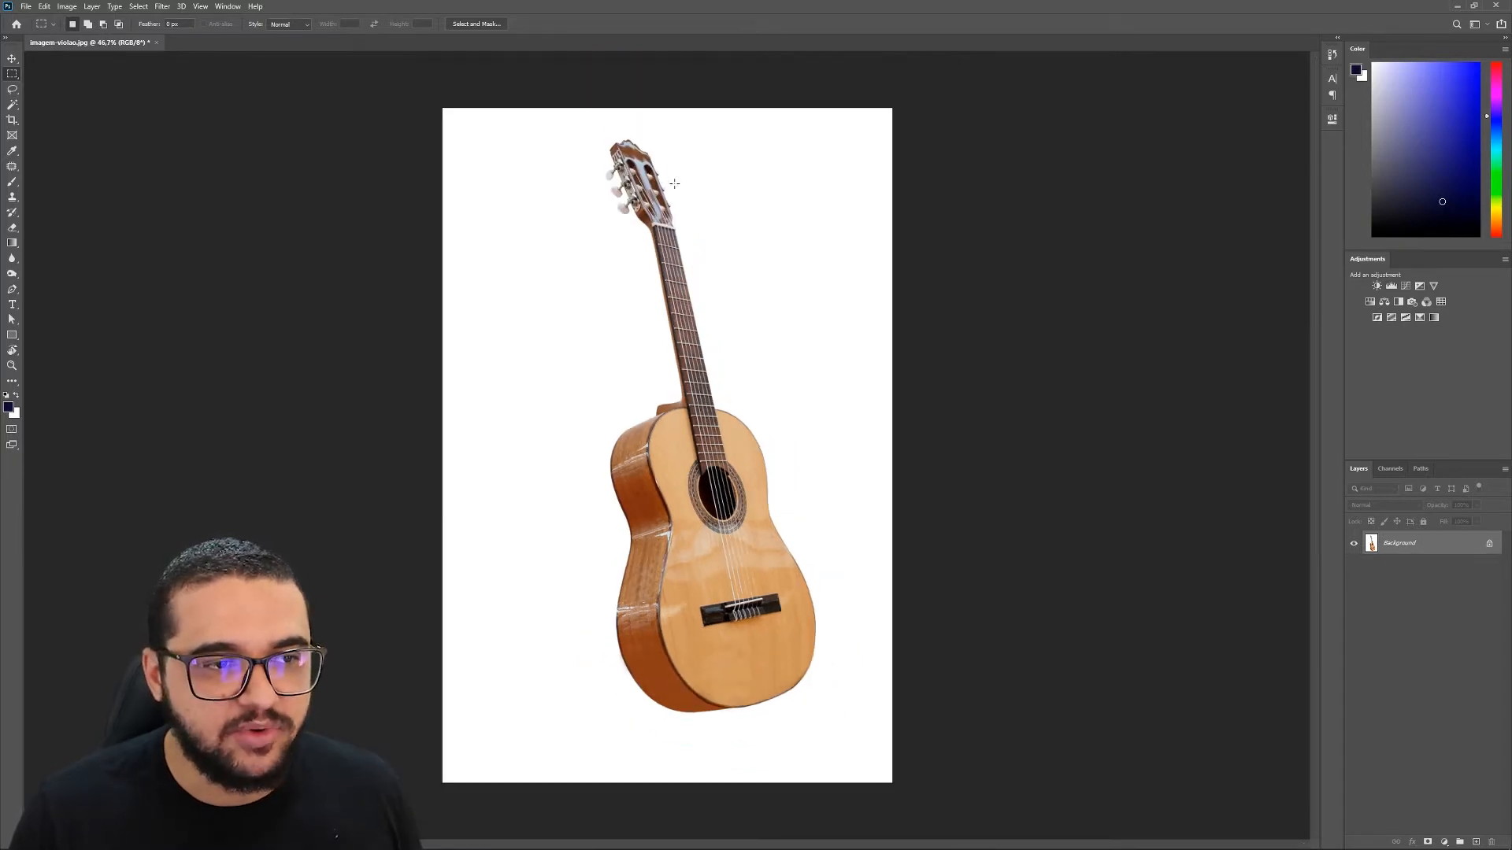
pyautogui.scroll(1, 674, 184)
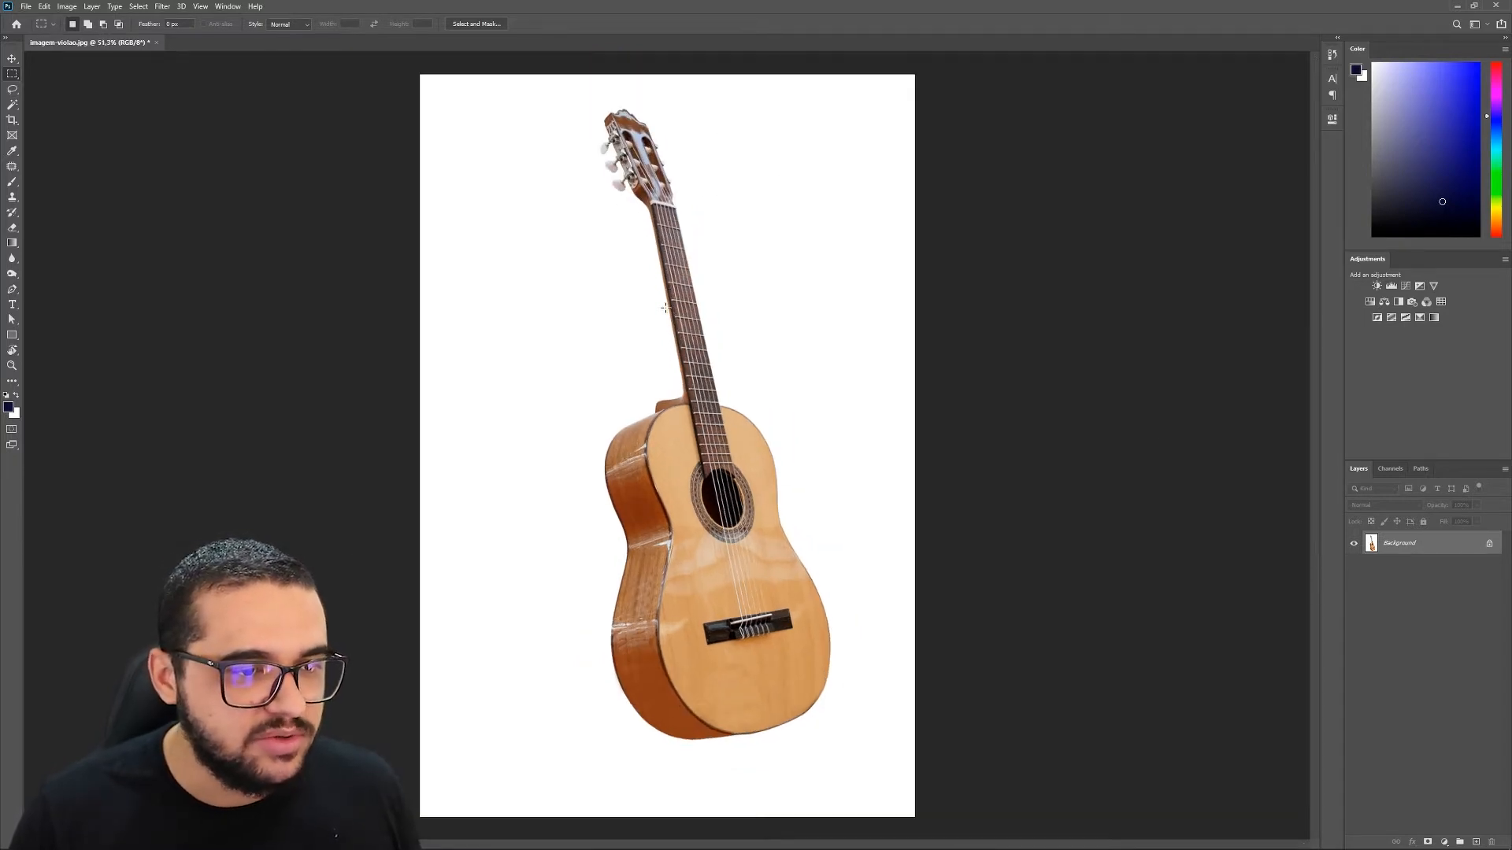
# Draw a rectangular marquee selection around the upper part of the guitar body and clear it
pyautogui.rightClick(11, 77)
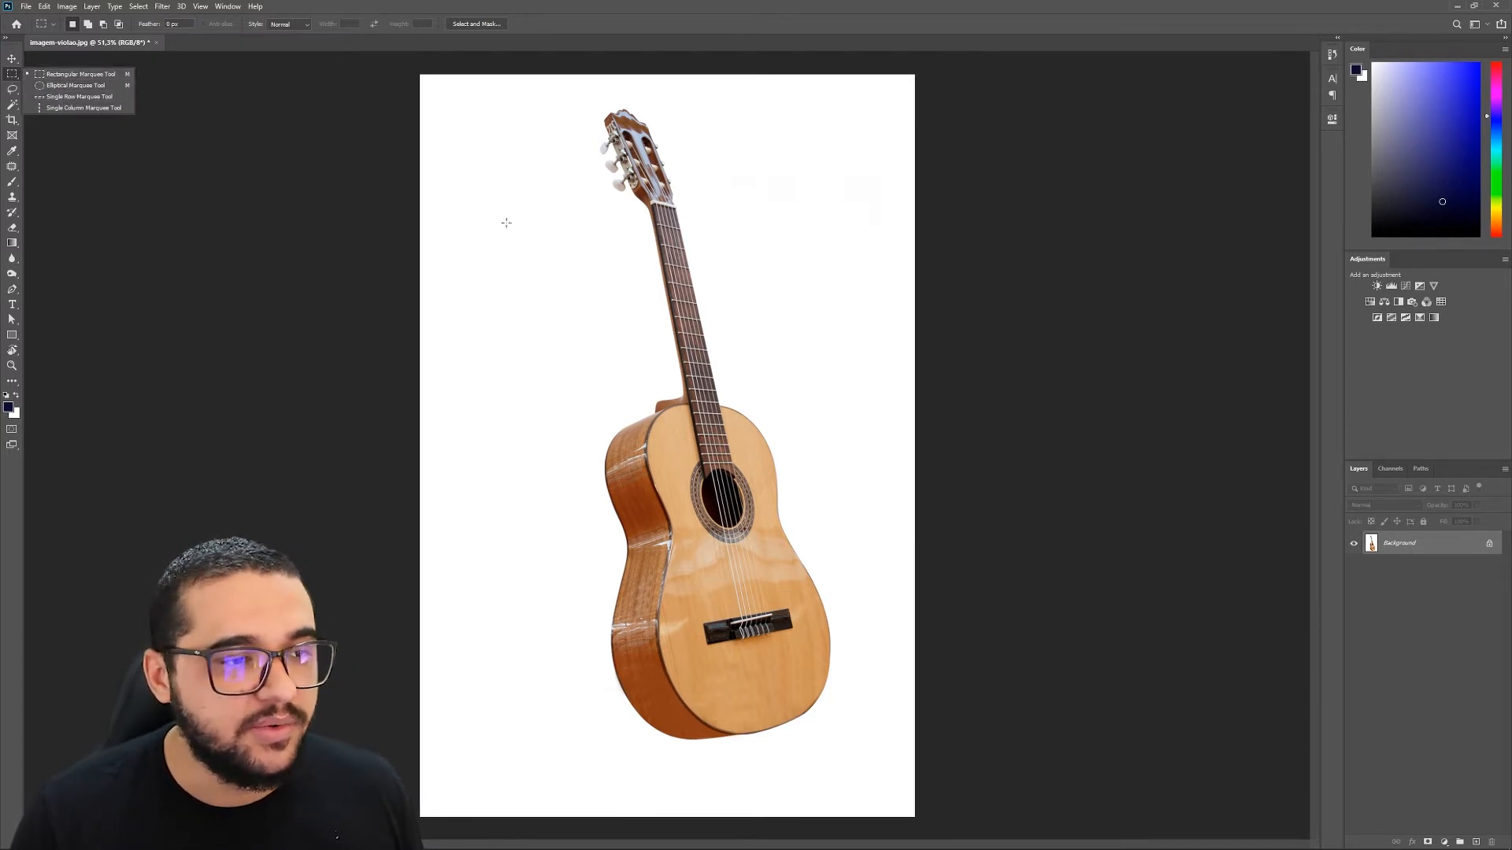
pyautogui.click(80, 74)
pyautogui.moveTo(580, 386); pyautogui.dragTo(800, 578)
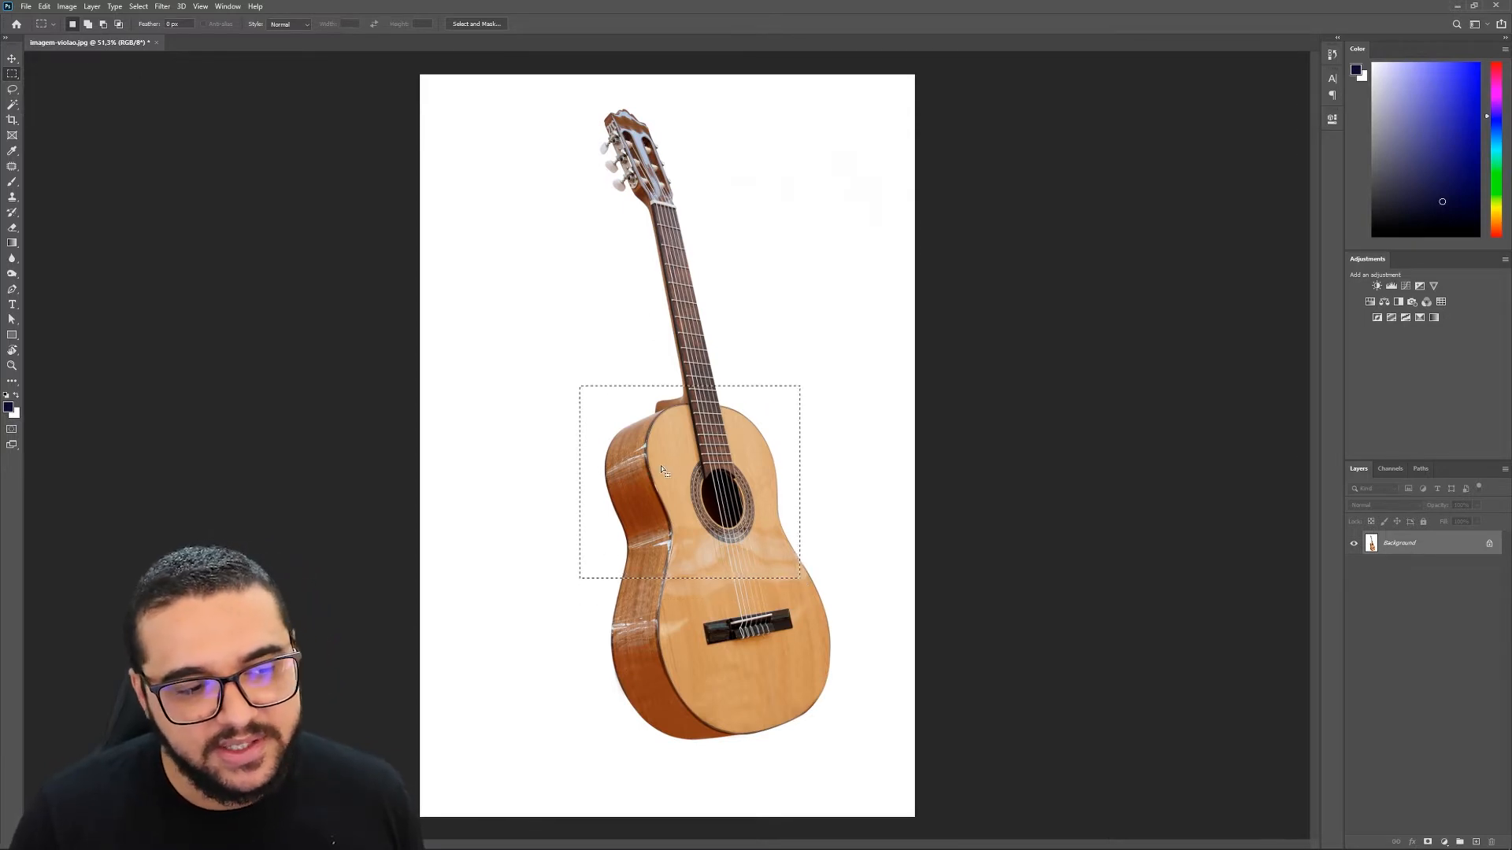
pyautogui.click(584, 303)
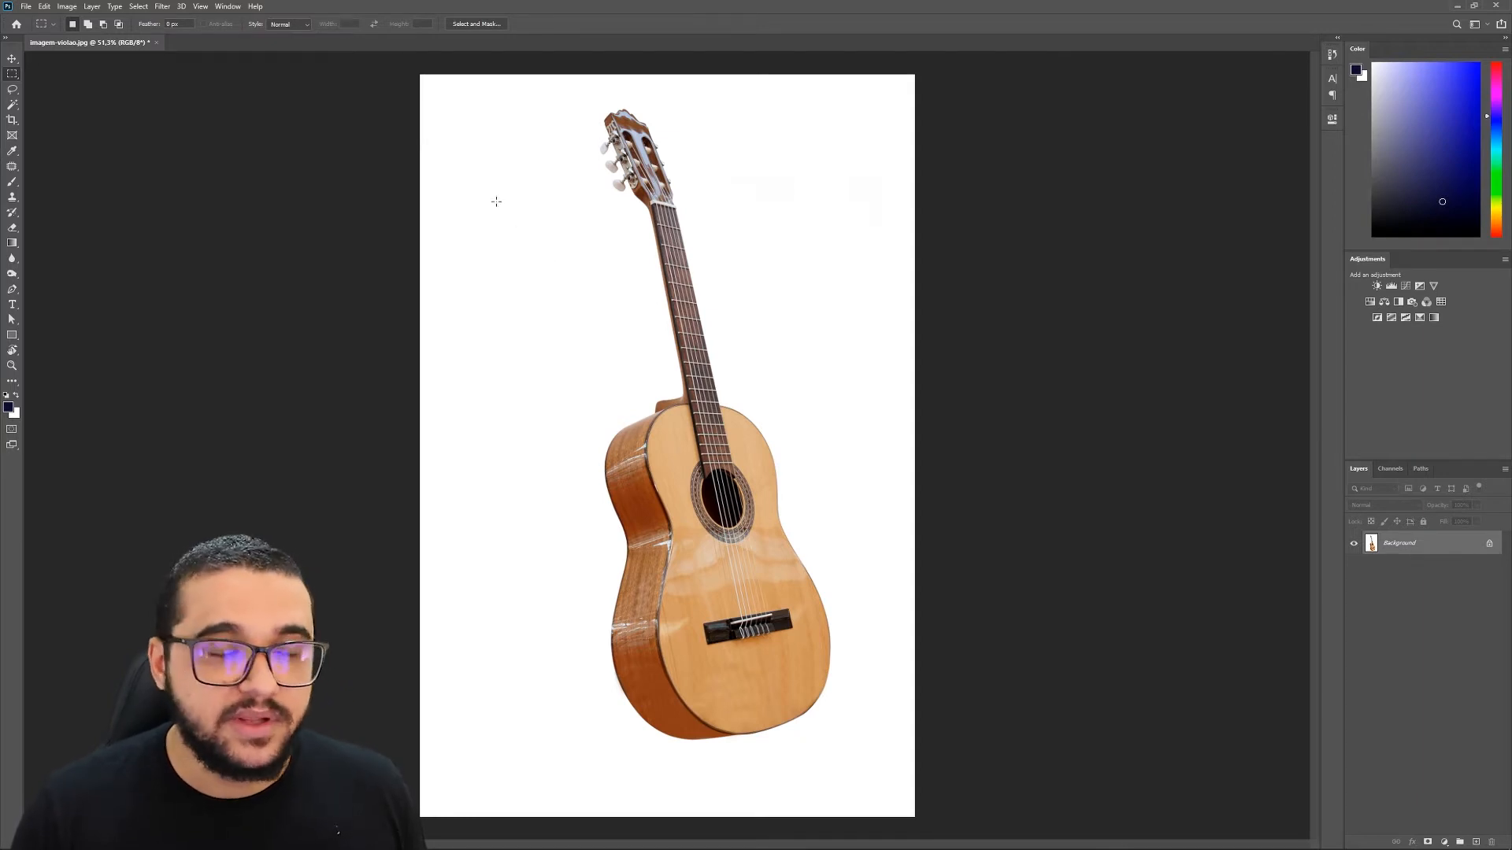
# Practise several marquee selections over the headstock, neck and body of the guitar, clearing them after each try
pyautogui.moveTo(499, 210); pyautogui.dragTo(553, 259)
pyautogui.moveTo(541, 268); pyautogui.dragTo(834, 548)
pyautogui.press('shift')
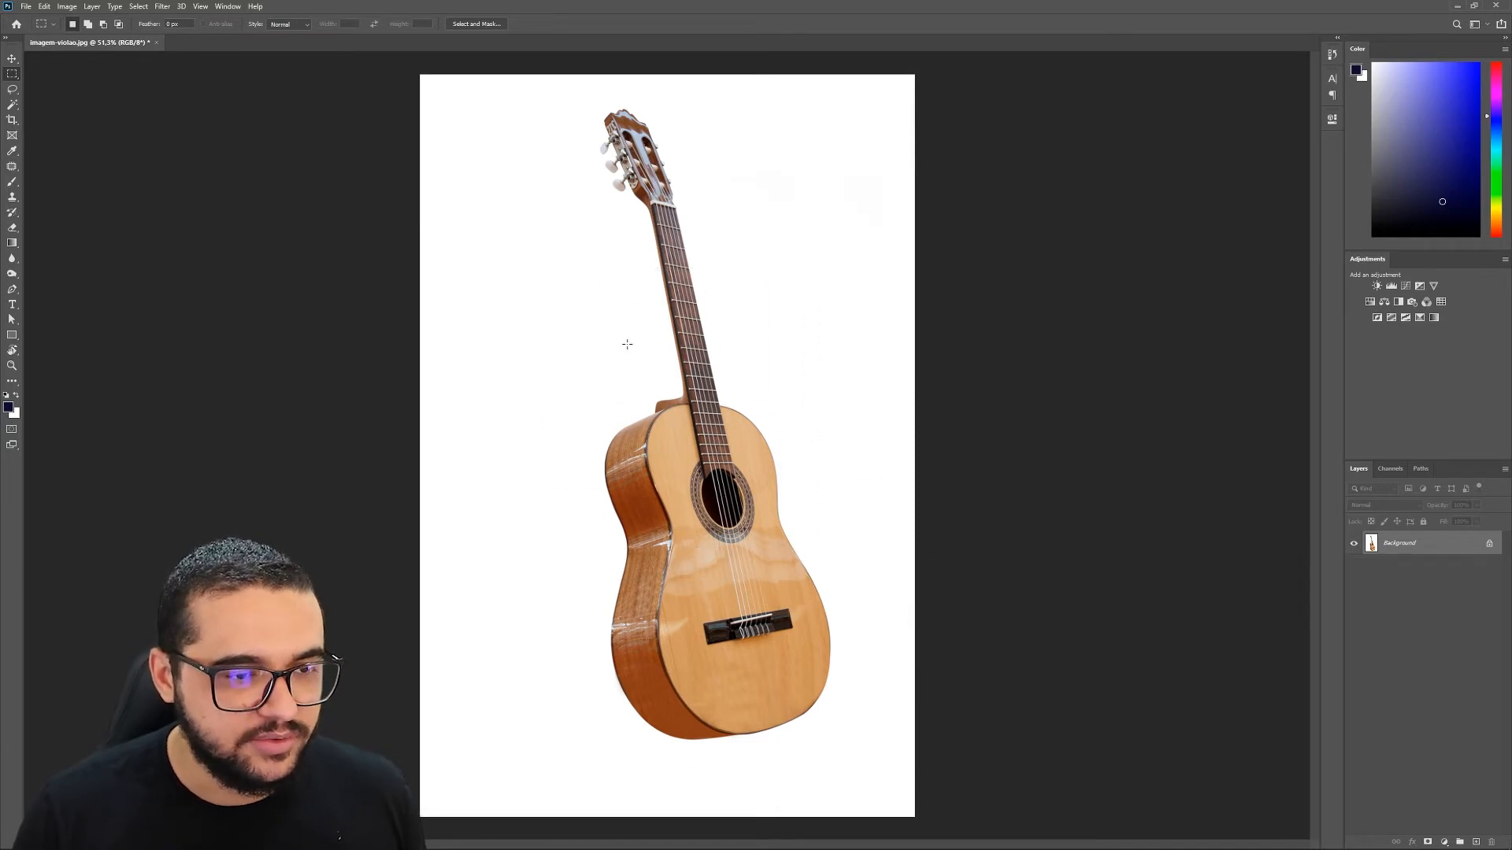
pyautogui.moveTo(608, 328); pyautogui.dragTo(696, 144)
pyautogui.hotkey('ctrl', 'd')
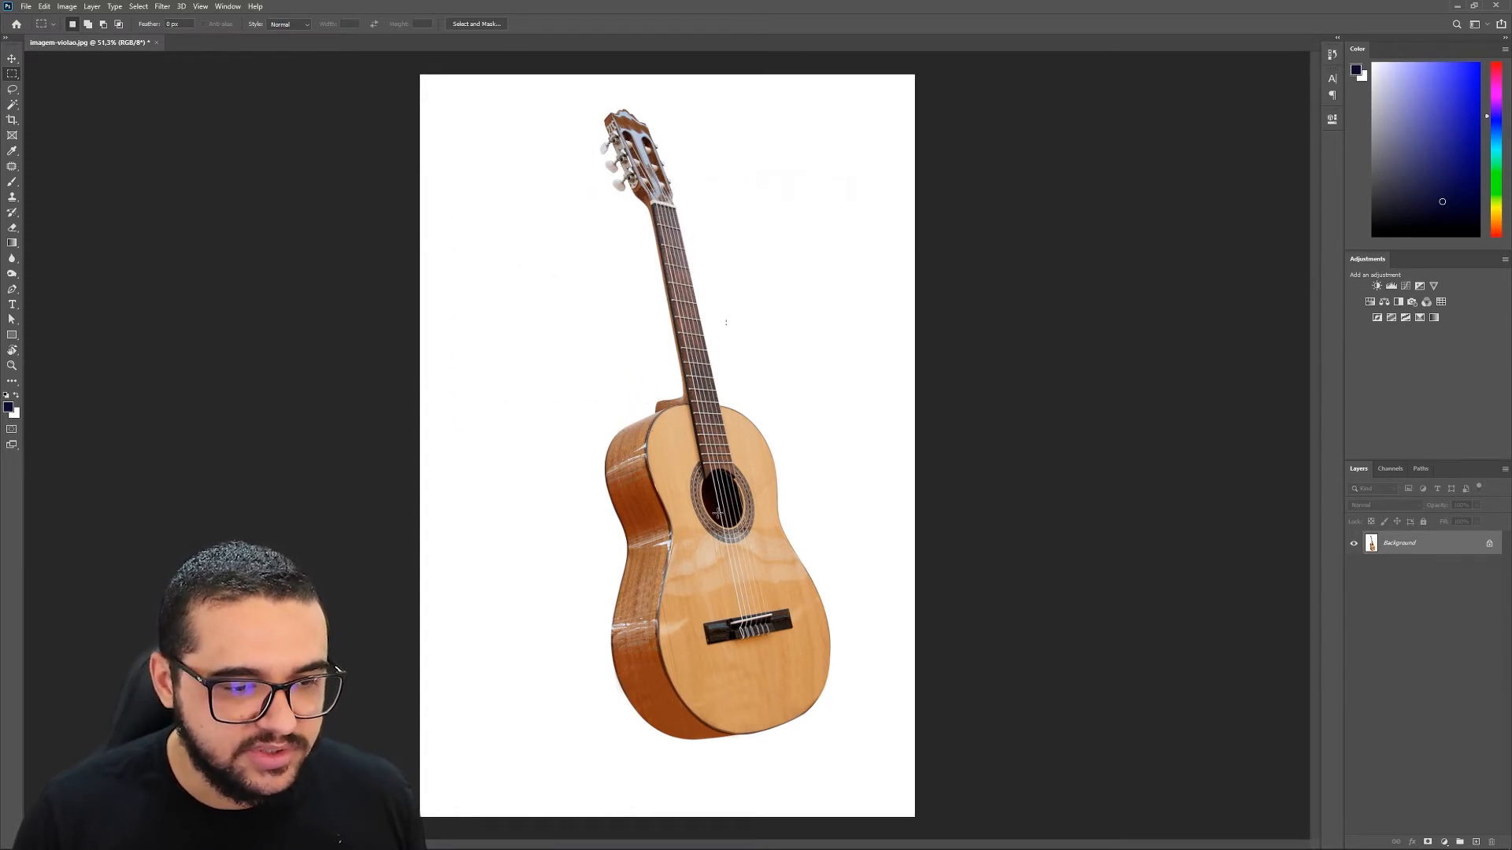
pyautogui.moveTo(722, 498); pyautogui.dragTo(815, 244)
pyautogui.hotkey('ctrl', 'd')
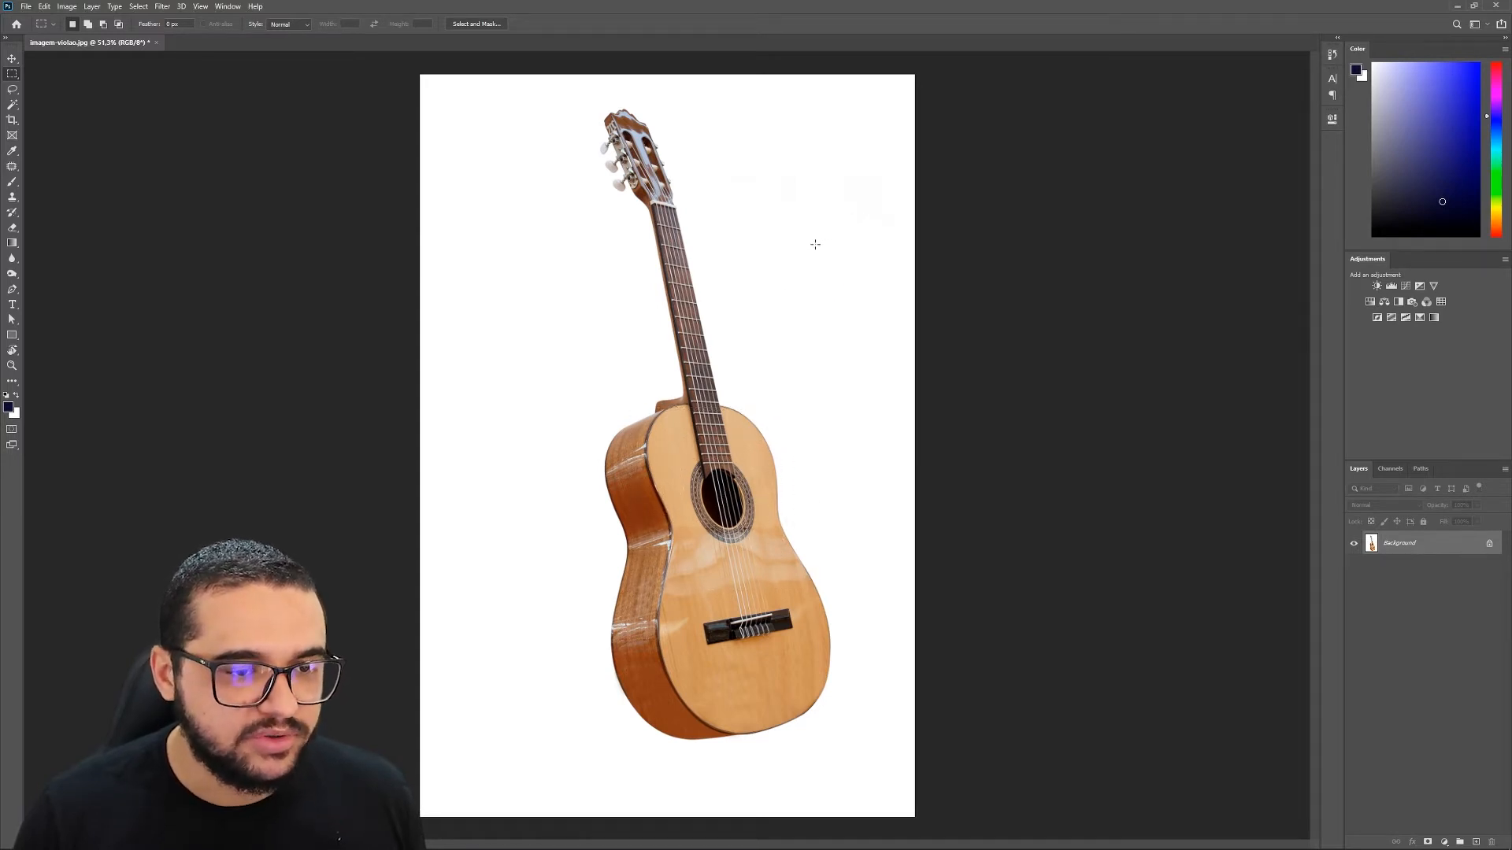
# Draw a closed freehand Lasso selection in the white area beside the guitar, viewed at 100%
pyautogui.hotkey('ctrl', '1')
pyautogui.rightClick(12, 88)
pyautogui.click(55, 90)
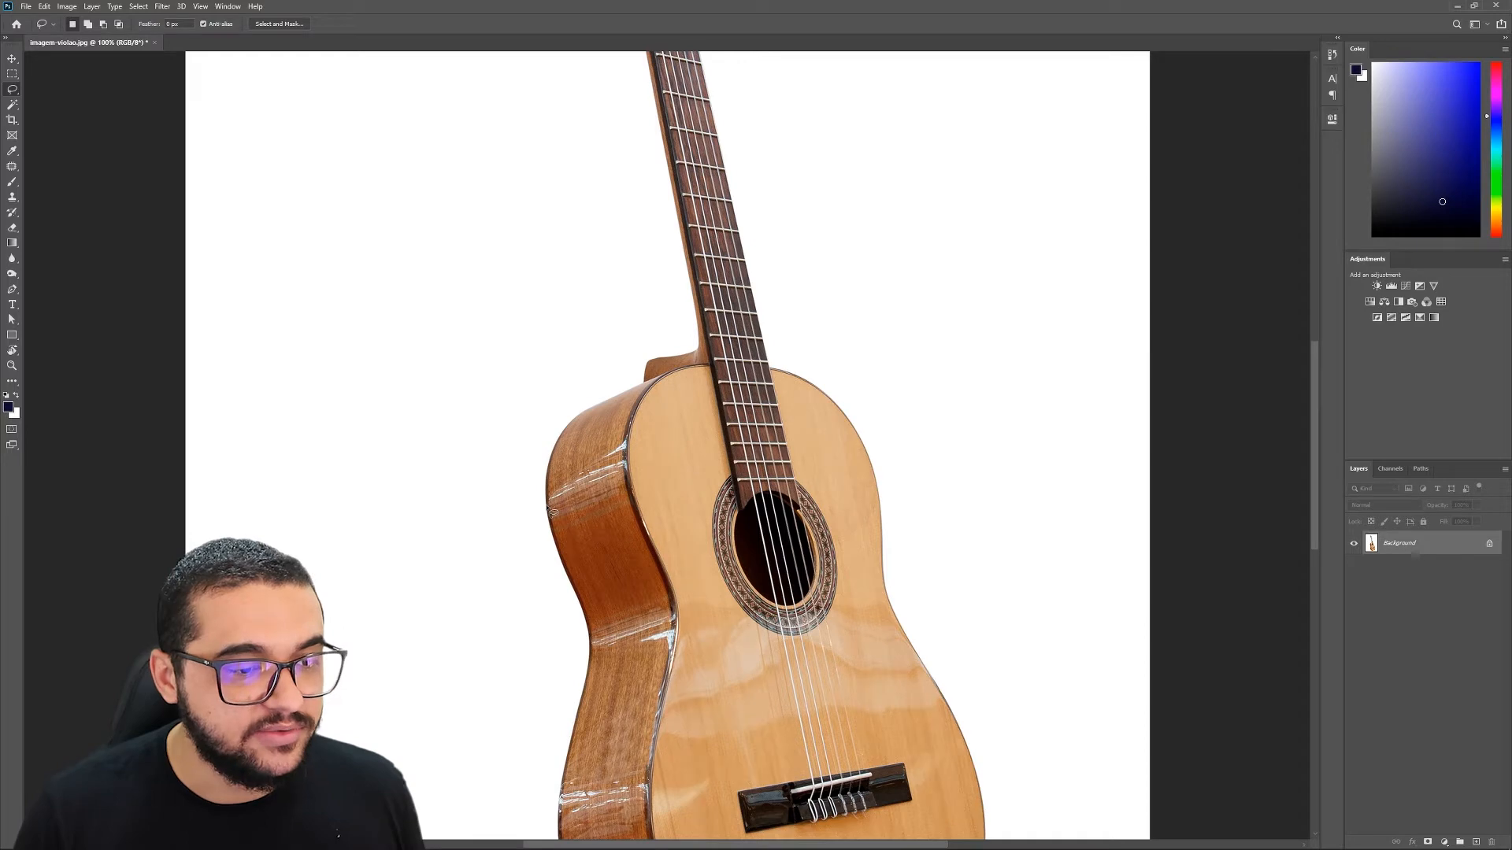
pyautogui.moveTo(483, 245)
pyautogui.mouseDown()
pyautogui.moveTo(308, 484)
pyautogui.moveTo(420, 550)
pyautogui.moveTo(572, 317)
pyautogui.moveTo(548, 250)
pyautogui.mouseUp()
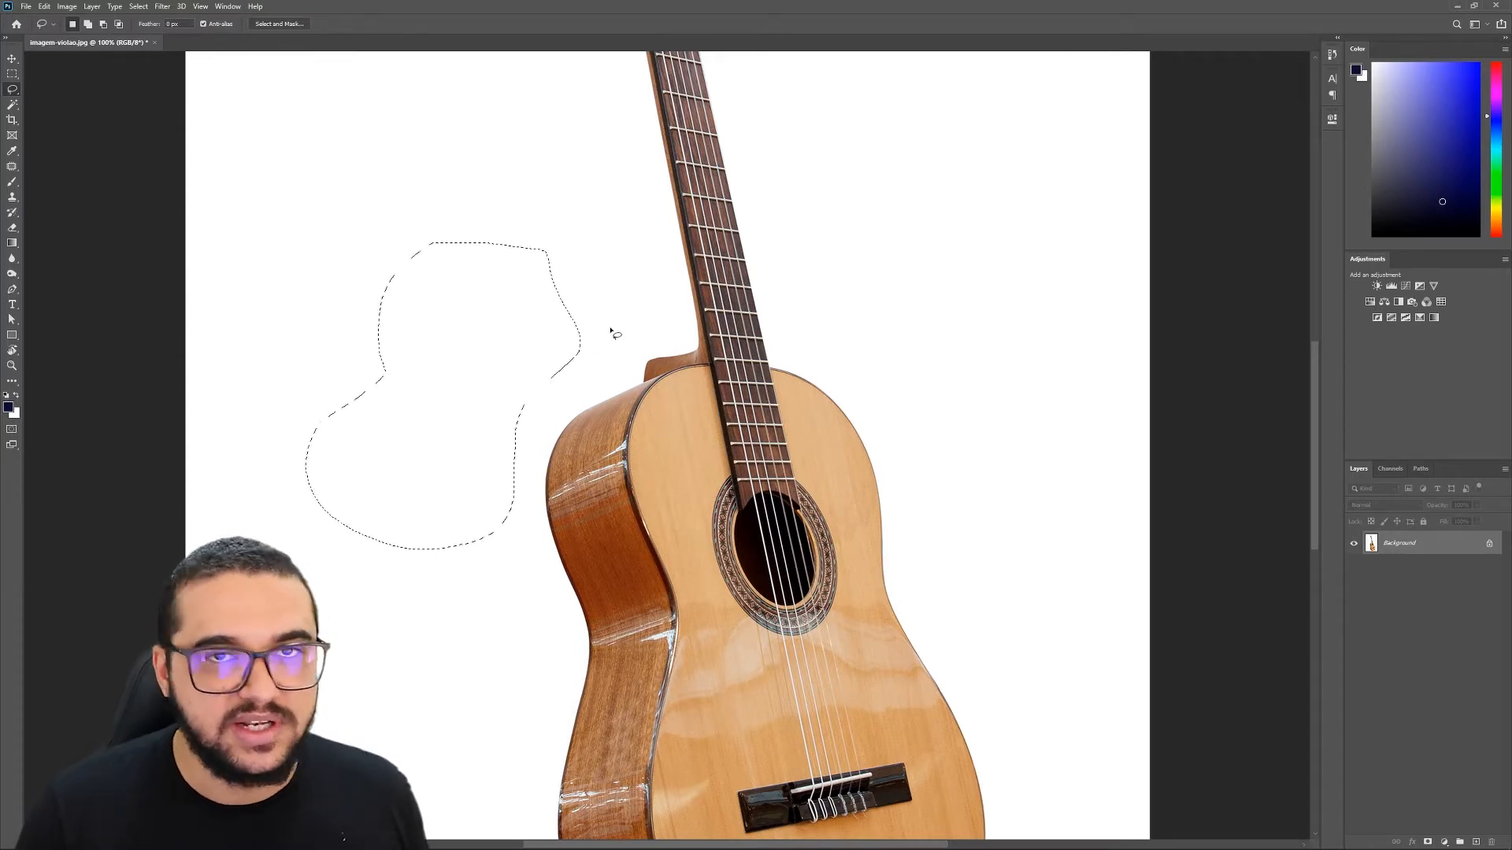
# Clear the current selection and draw a freehand Lasso selection along the guitar's heel and the adjoining edge of the neck
pyautogui.hotkey('ctrl', 'd')
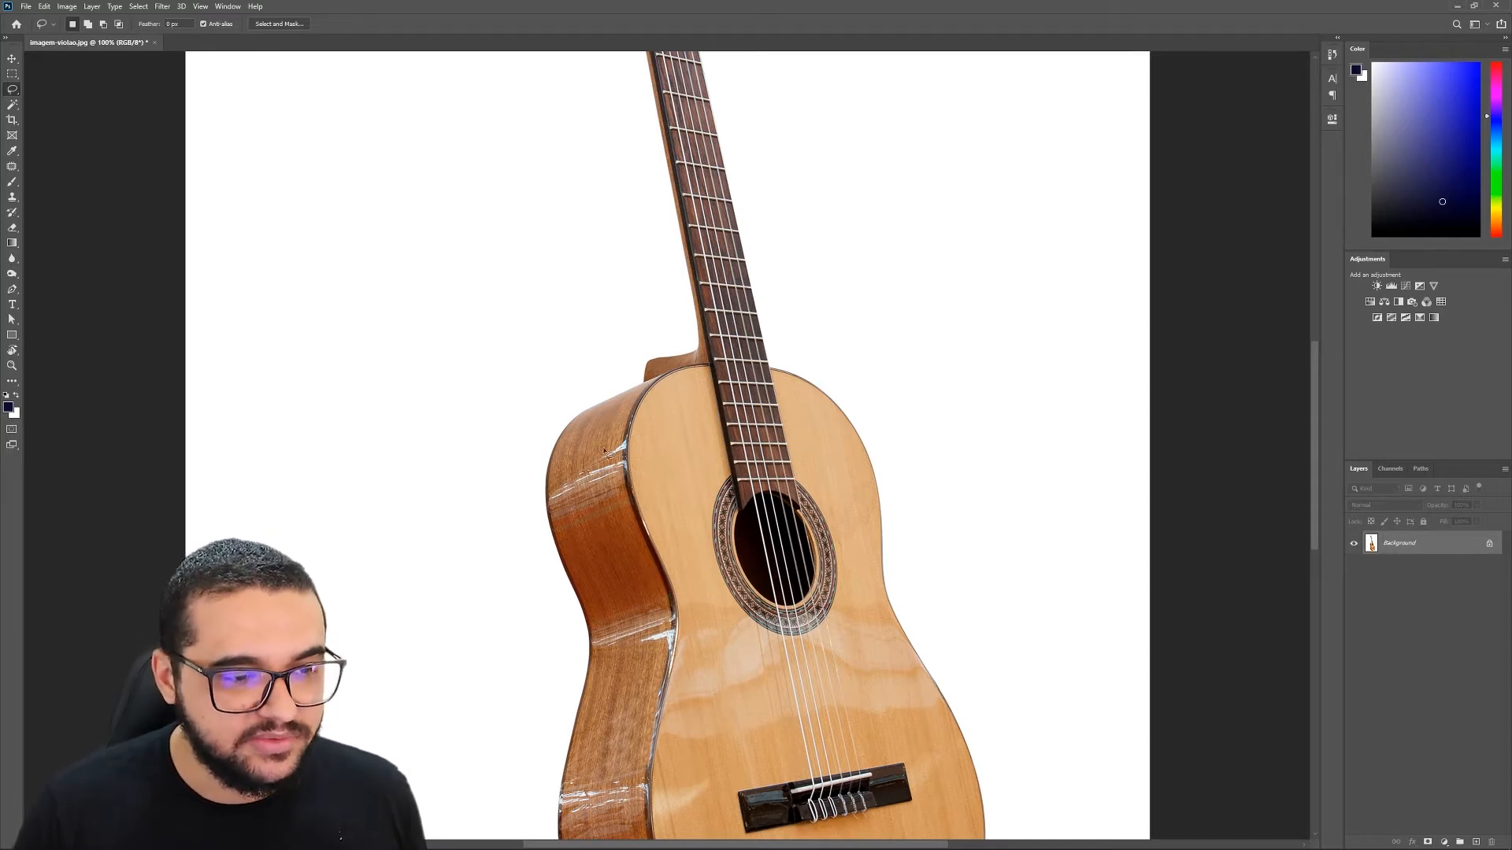
pyautogui.scroll(4, 611, 394)
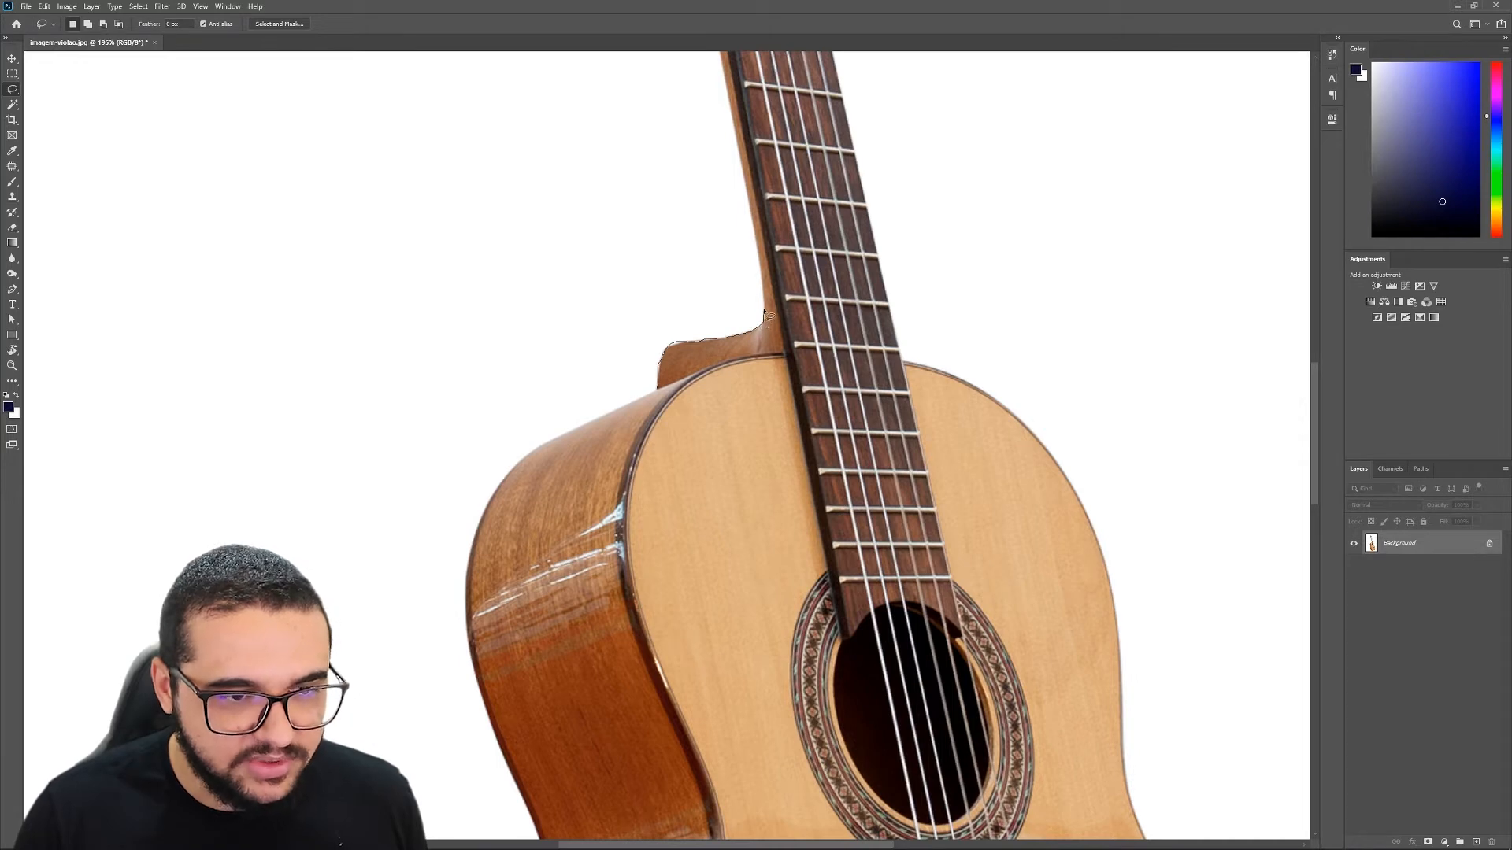
pyautogui.moveTo(770, 176); pyautogui.dragTo(782, 163)
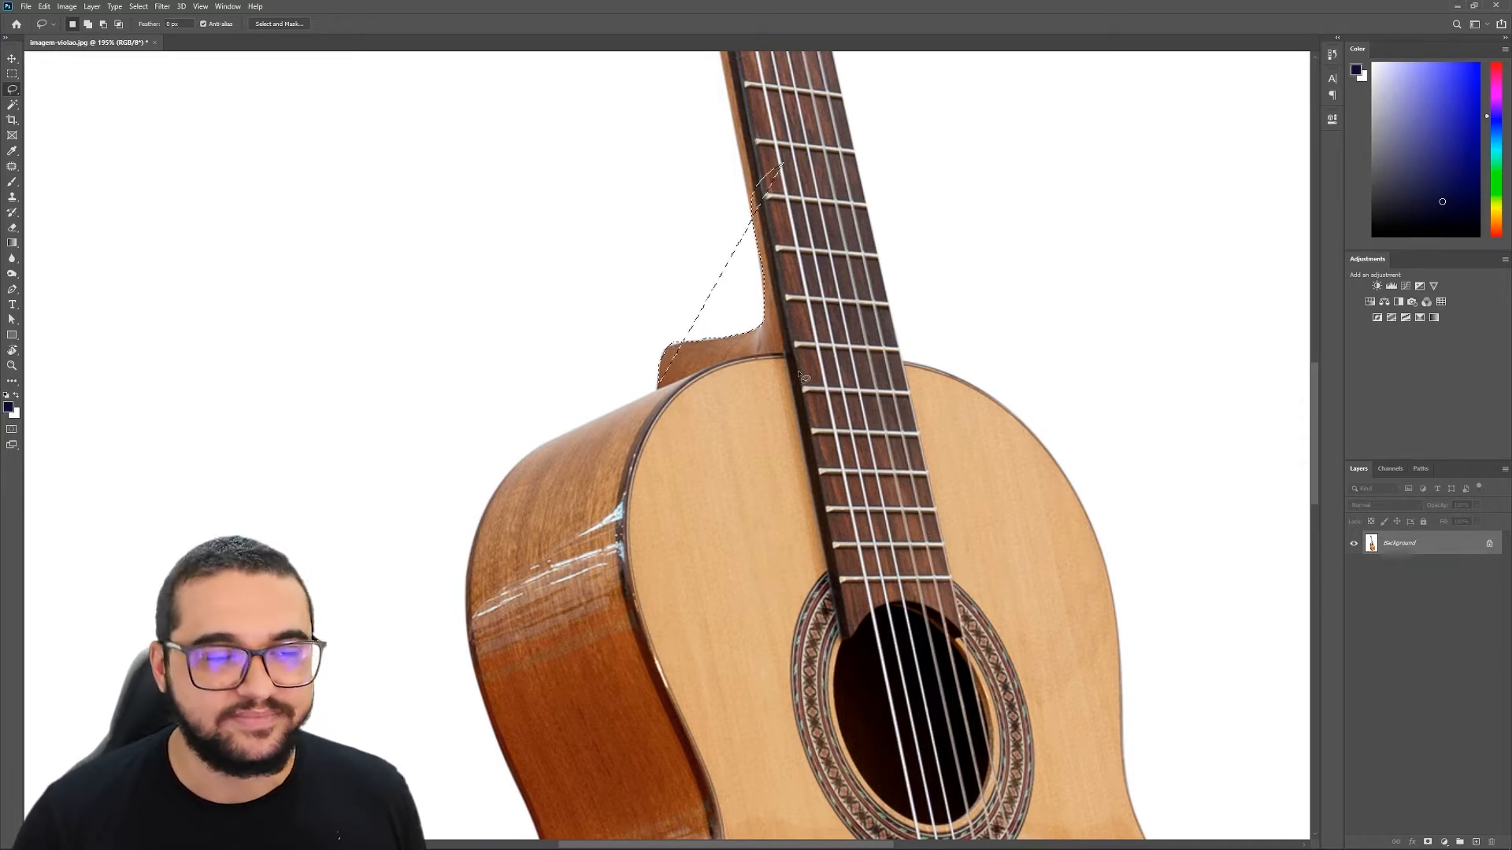
# Draw a loose Lasso selection over the white area and the guitar's upper side, replace it with an empty selection, and dismiss the warning
pyautogui.scroll(-3, 801, 378)
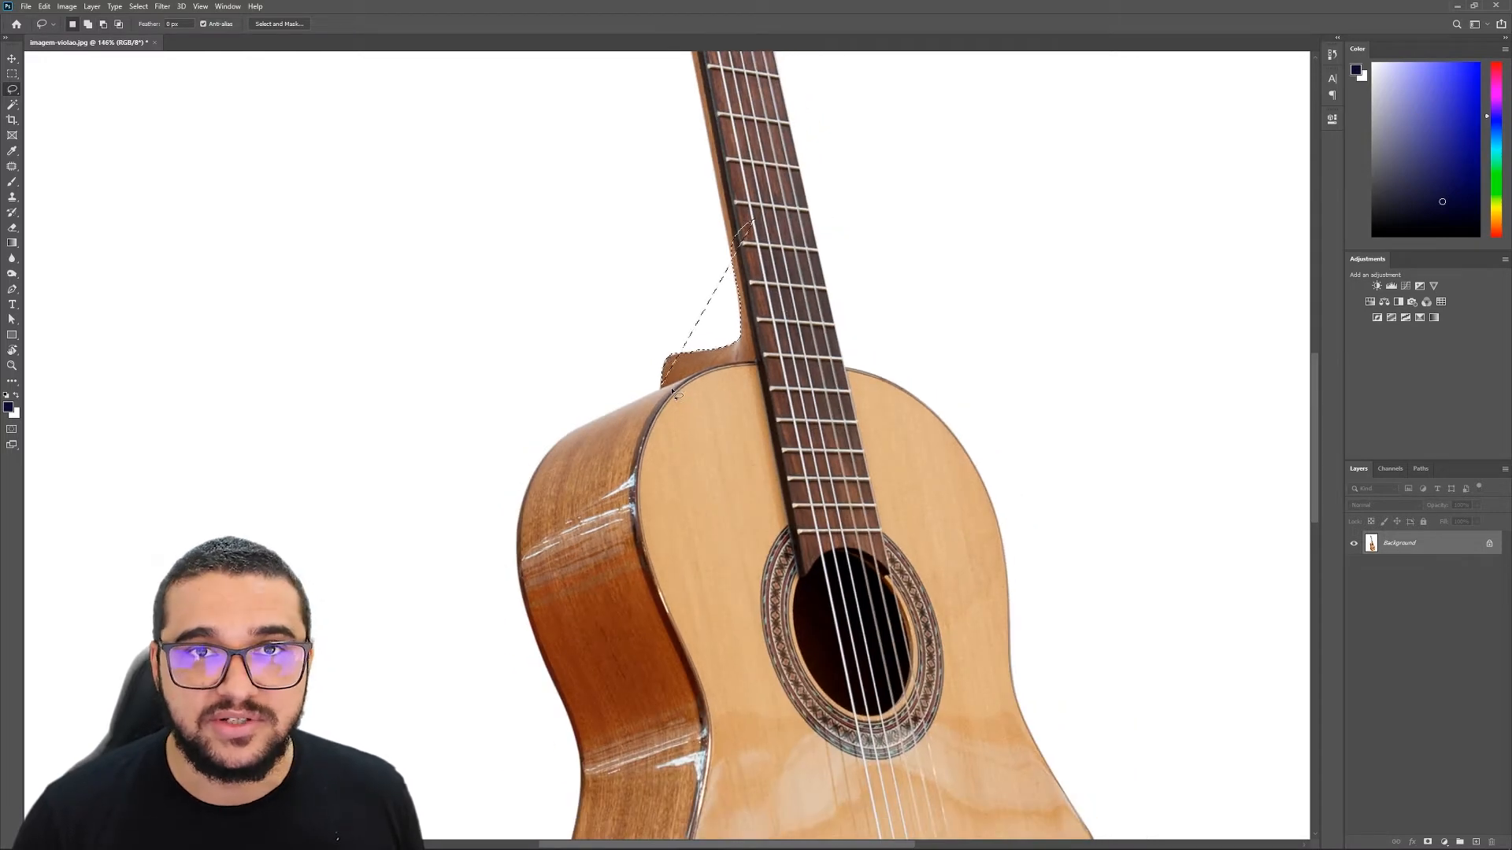
pyautogui.moveTo(568, 268)
pyautogui.mouseDown()
pyautogui.moveTo(412, 297)
pyautogui.moveTo(553, 575)
pyautogui.moveTo(600, 287)
pyautogui.moveTo(571, 270)
pyautogui.mouseUp()
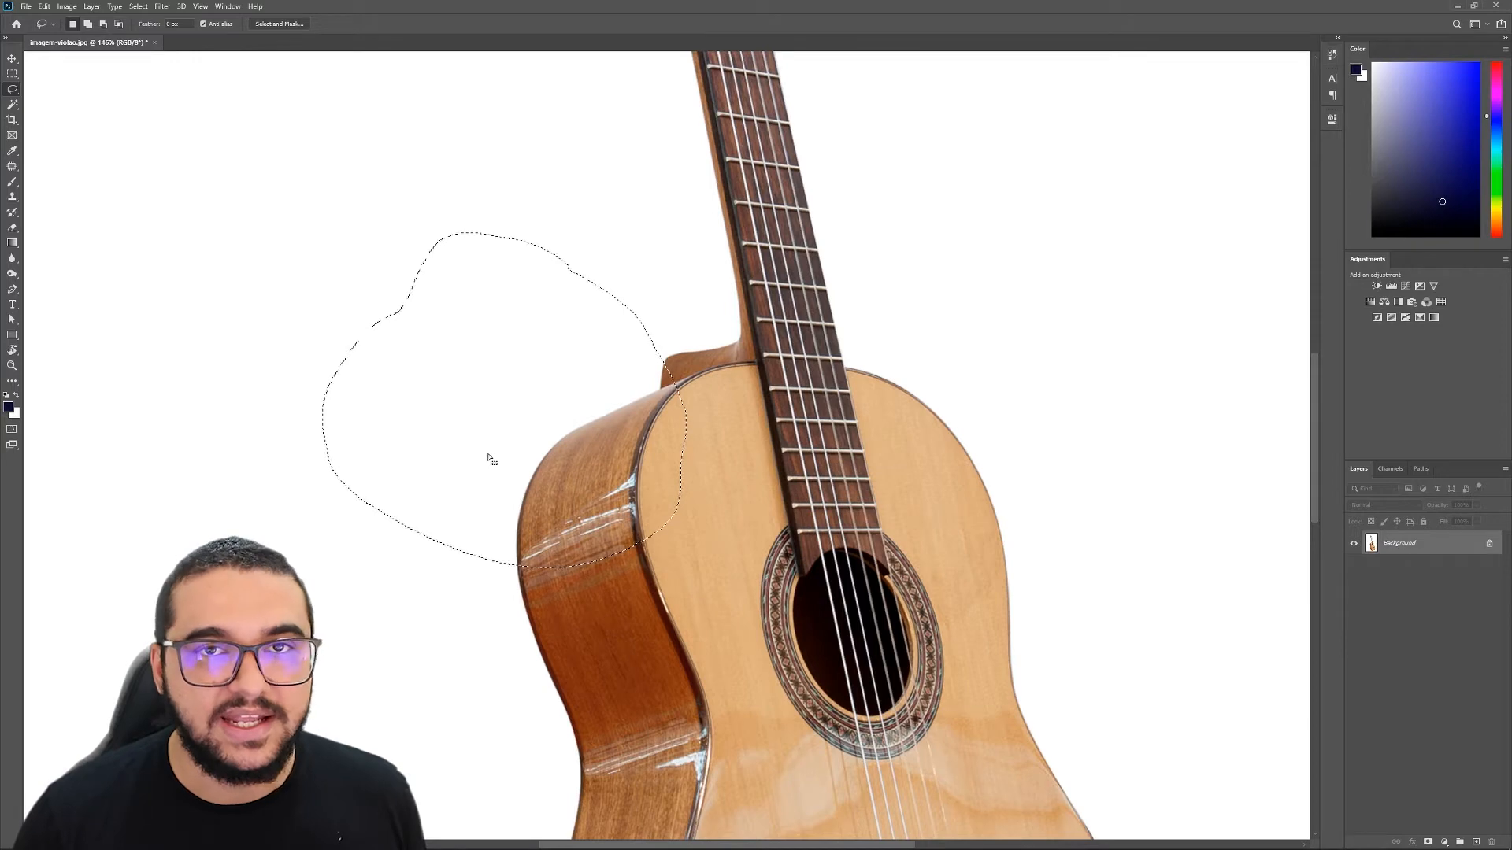
pyautogui.click(666, 287)
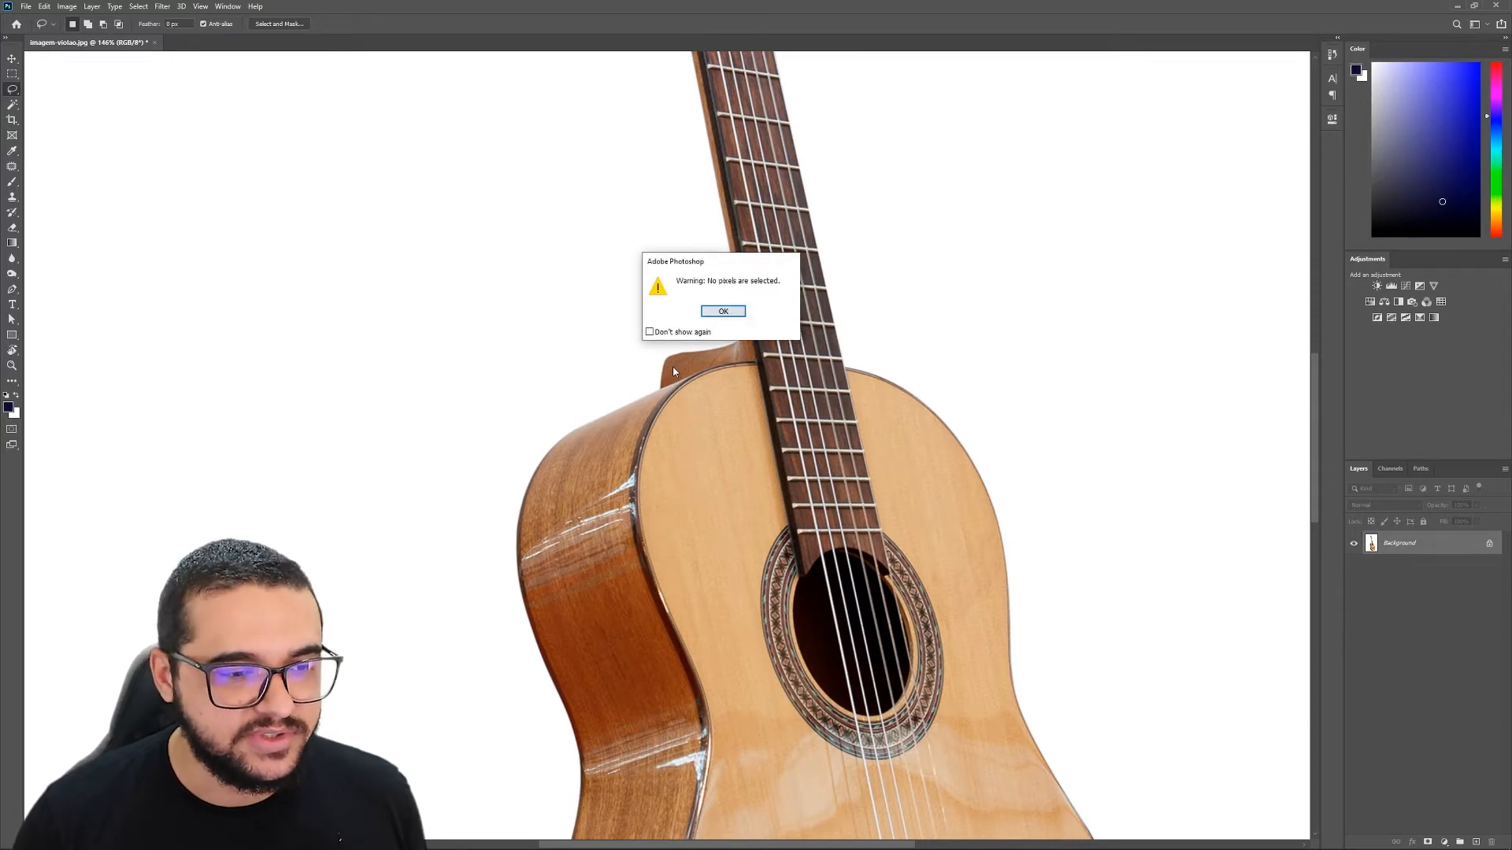
pyautogui.press('Return')
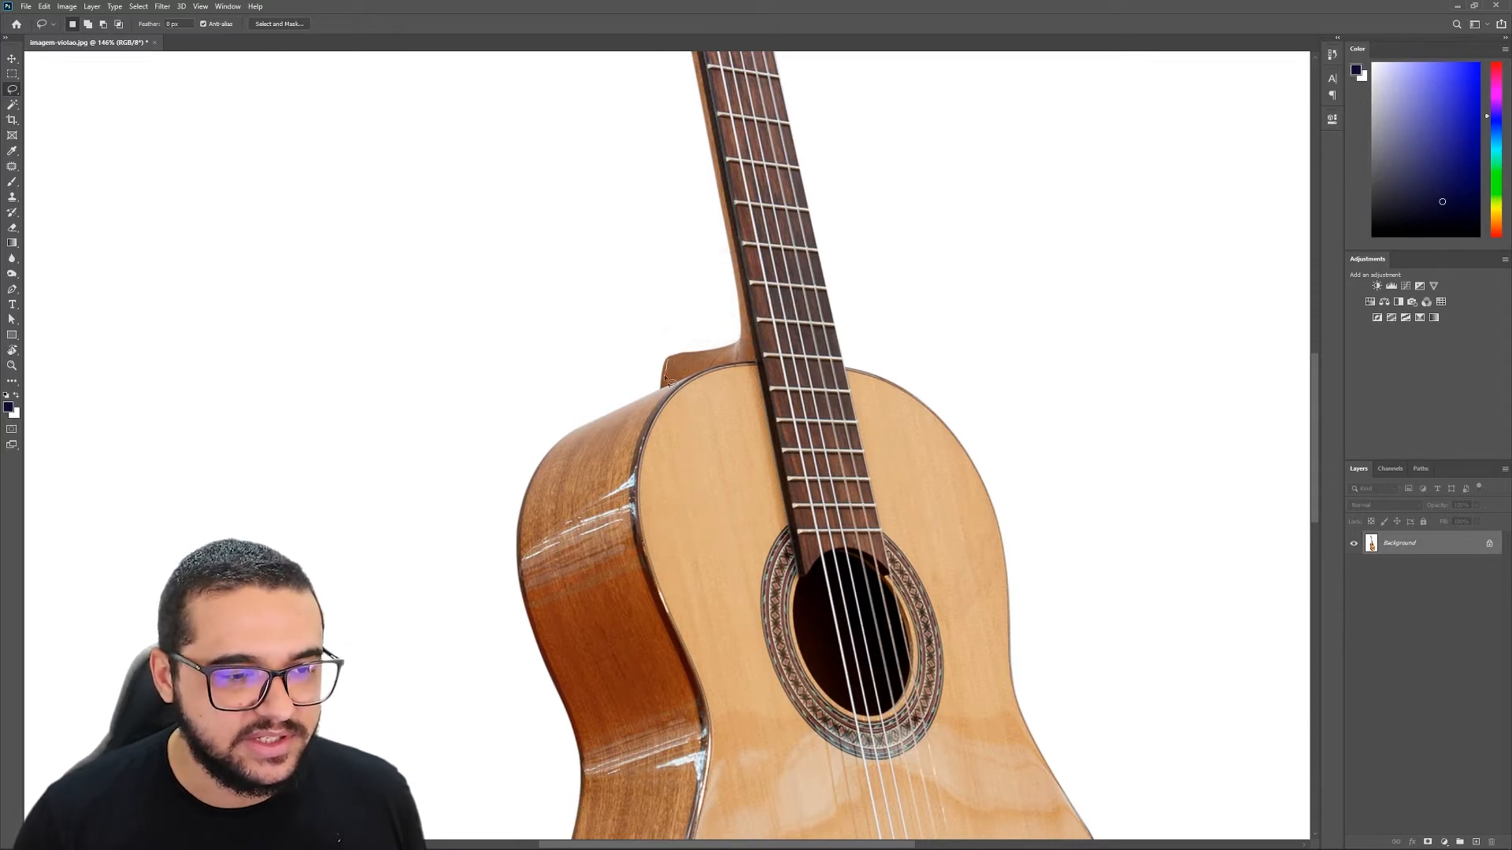
# Draw a freehand Lasso selection from the heel along the guitar's outer side, closing it across the body and sound hole
pyautogui.moveTo(540, 522)
pyautogui.mouseDown()
pyautogui.moveTo(525, 615)
pyautogui.moveTo(549, 691)
pyautogui.mouseUp()
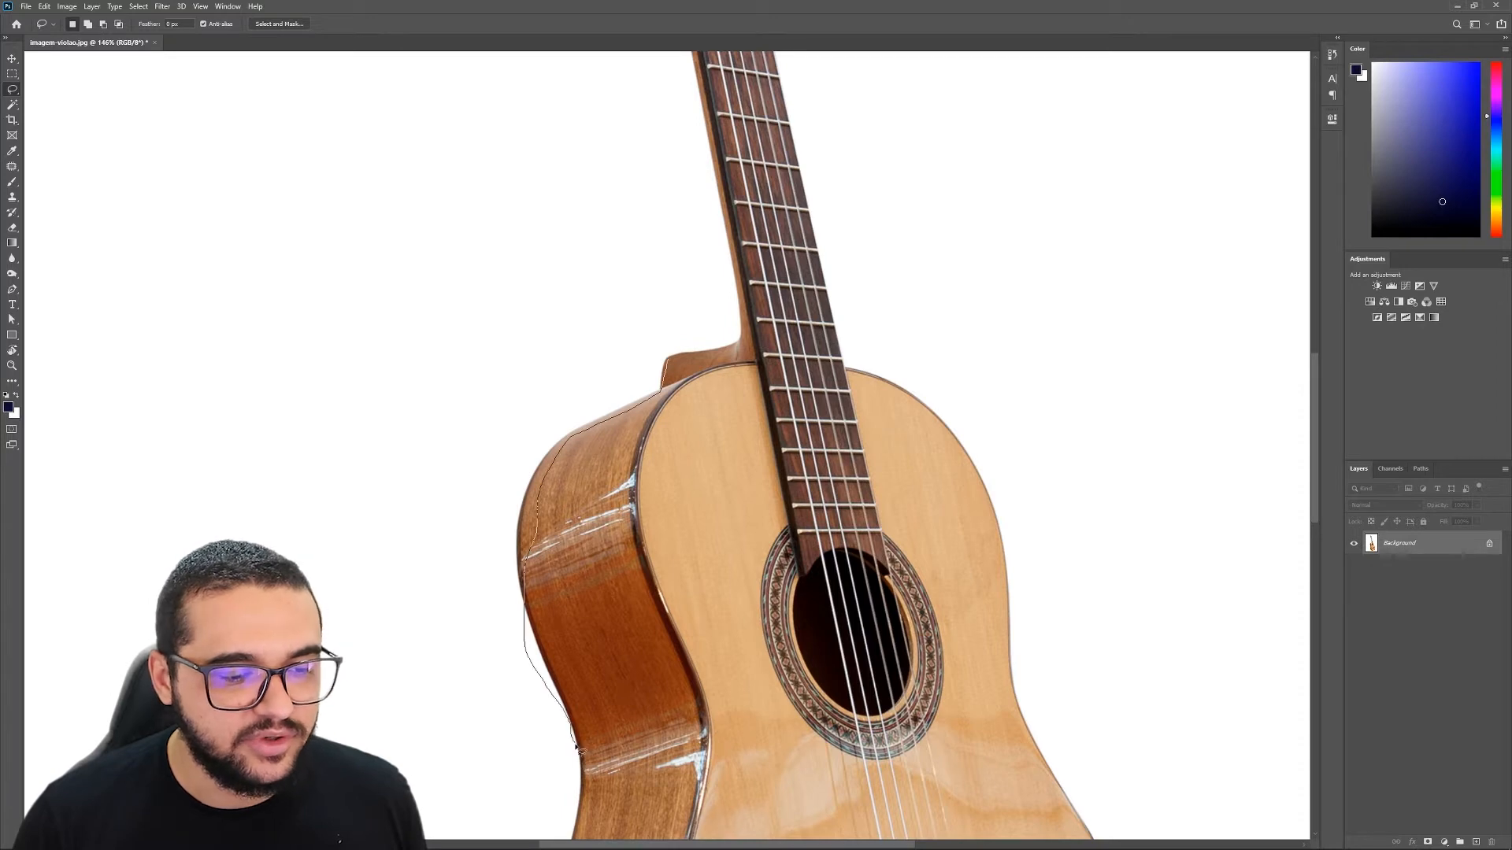
pyautogui.moveTo(668, 756)
pyautogui.mouseDown()
pyautogui.moveTo(802, 705)
pyautogui.moveTo(804, 640)
pyautogui.mouseUp()
pyautogui.scroll(-2, 678, 503)
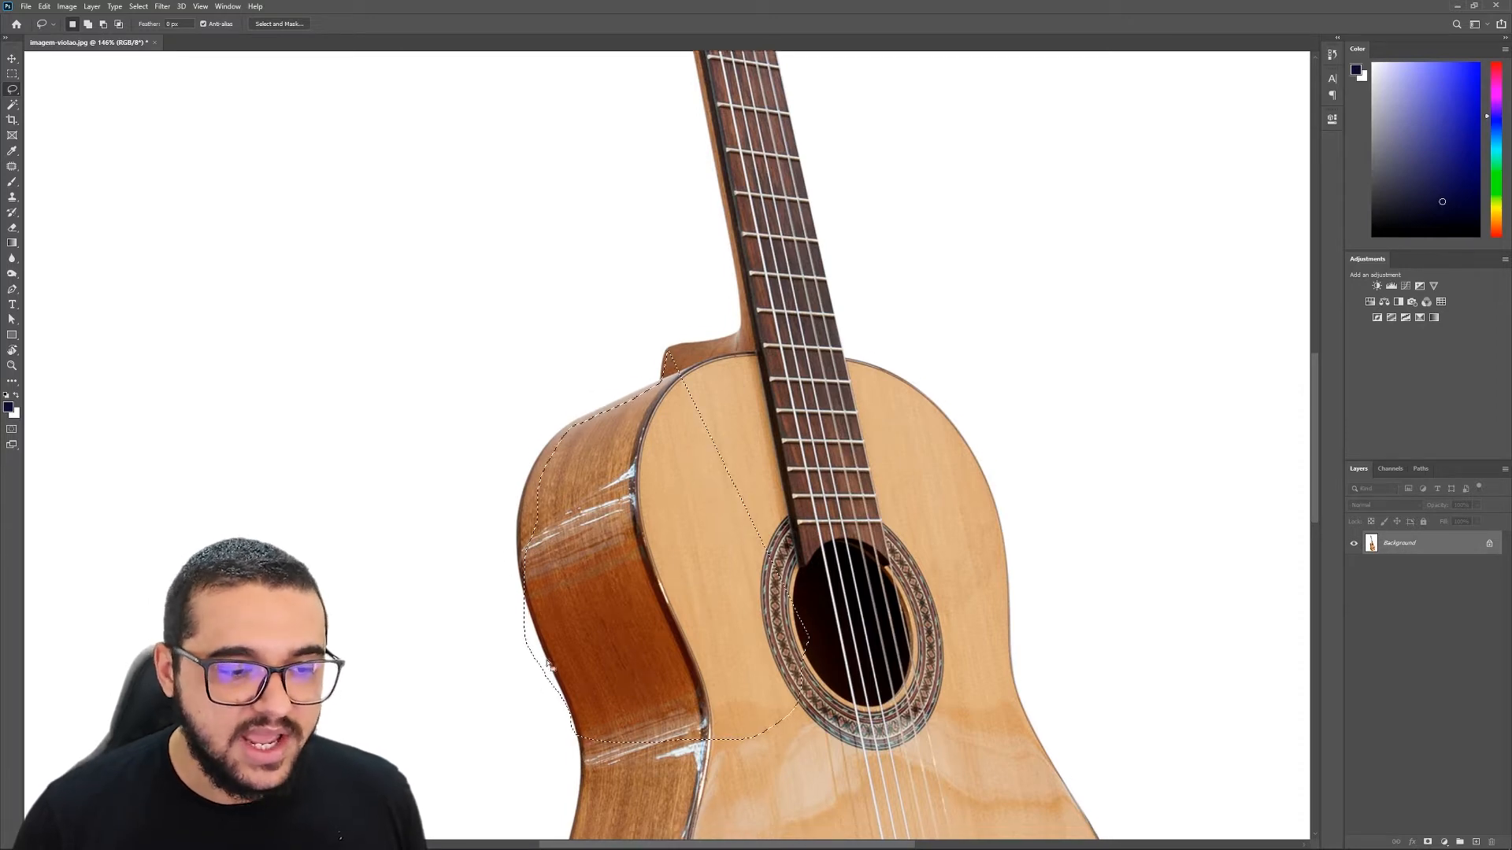
pyautogui.scroll(-5, 679, 502)
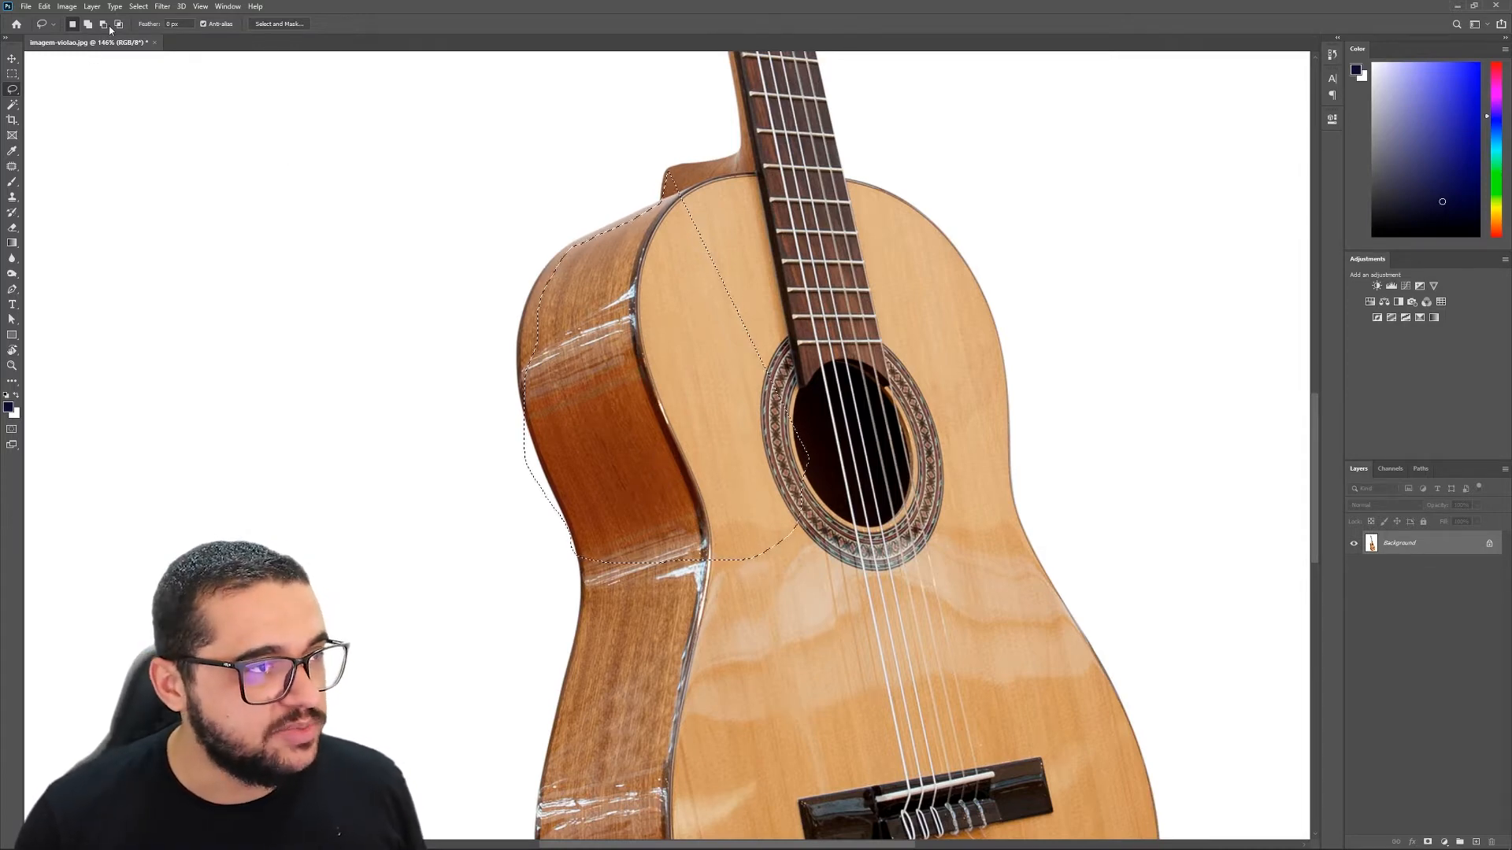
# Switch to the Polygonal Lasso Tool and clear the freehand selection around the guitar's side
pyautogui.rightClick(11, 91)
pyautogui.click(70, 101)
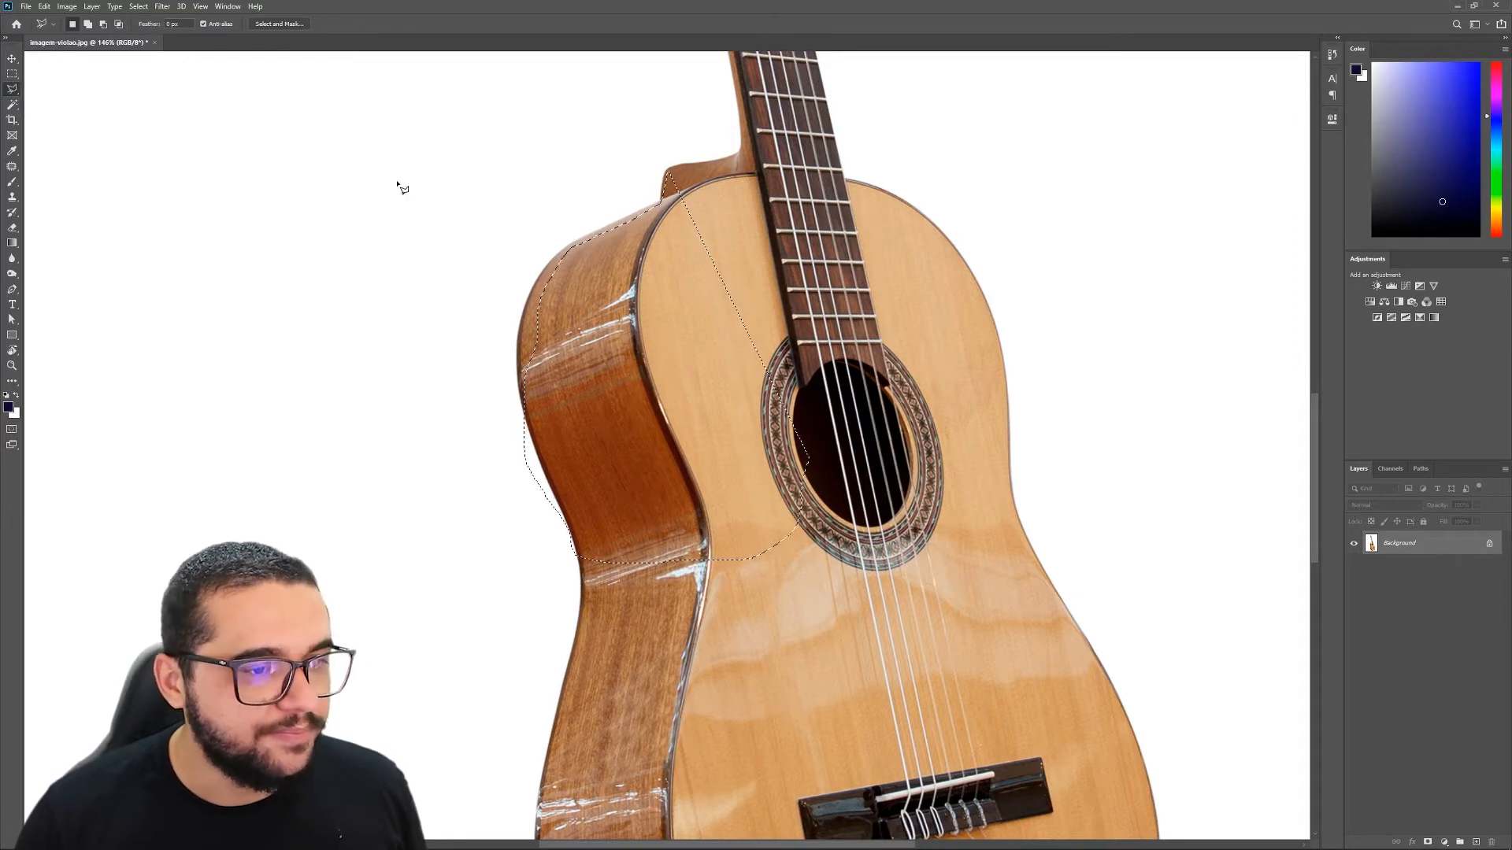
pyautogui.hotkey('ctrl', 'd')
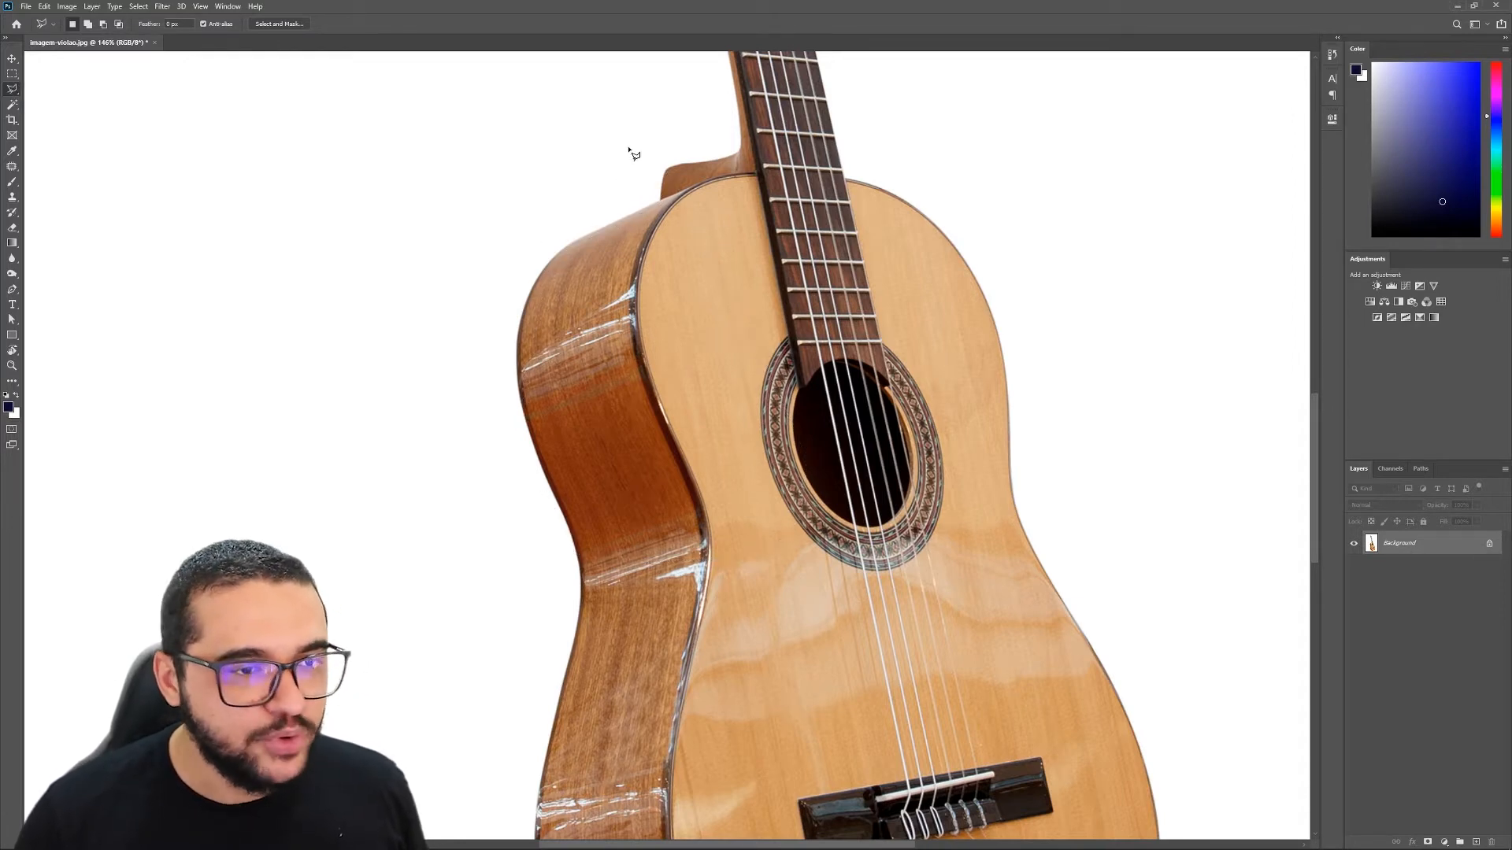
pyautogui.scroll(3, 540, 460)
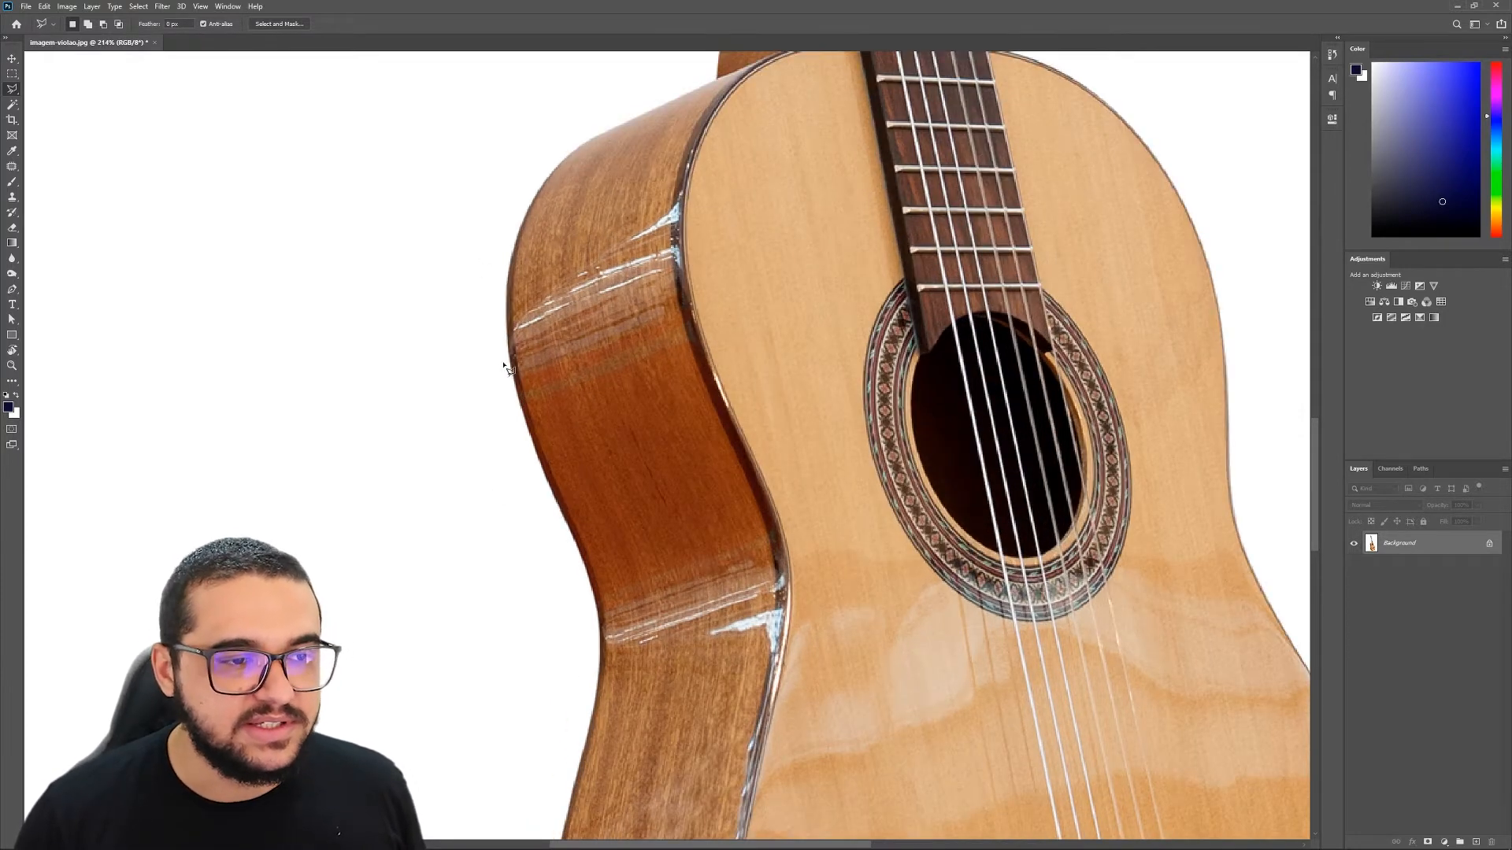
pyautogui.scroll(-4, 505, 366)
pyautogui.scroll(4, 534, 320)
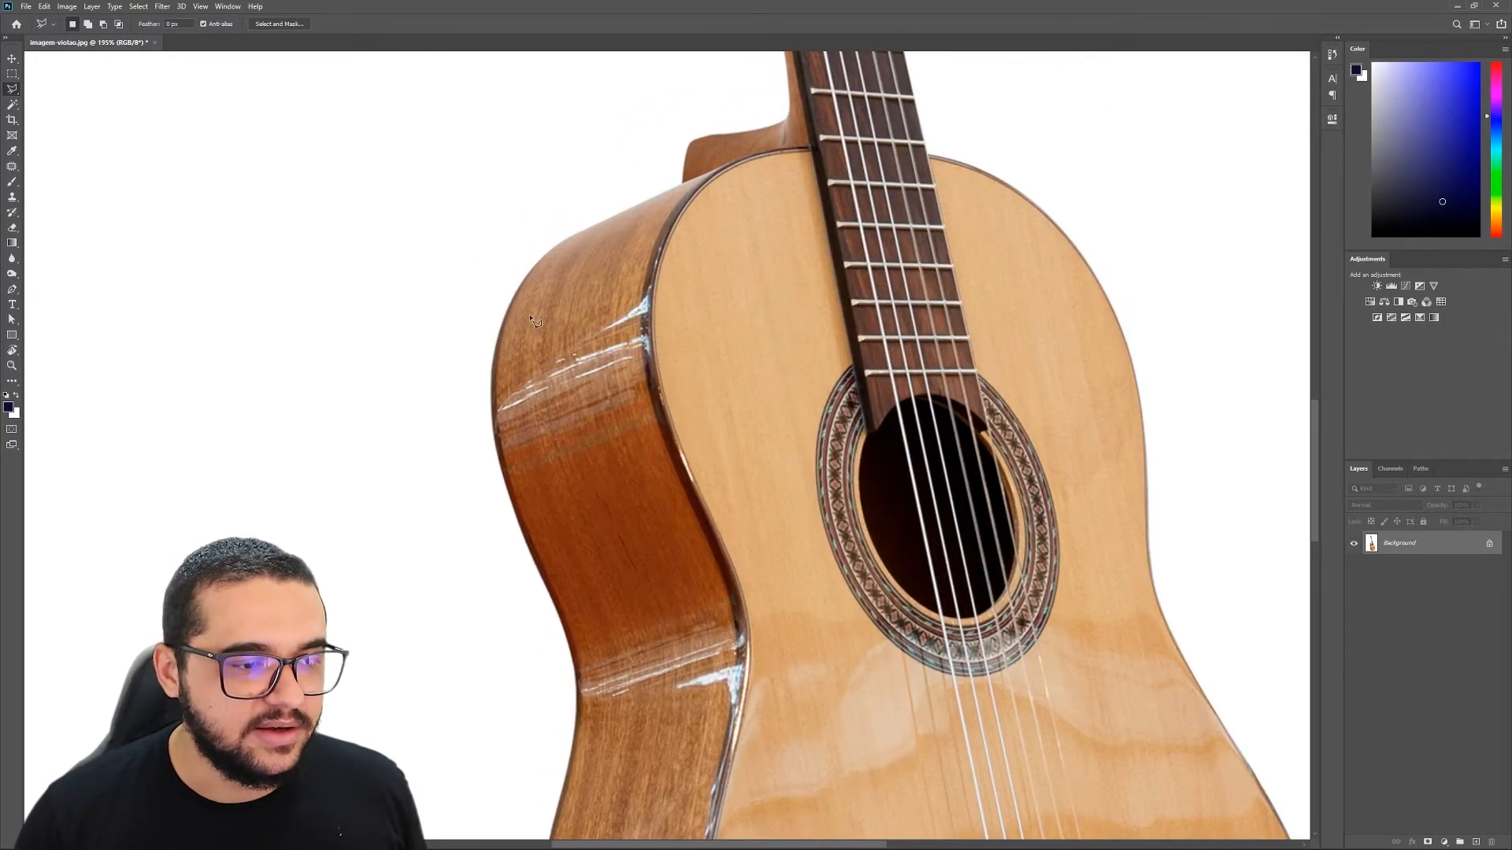
# Outline the guitar's upper side and heel with straight Polygonal Lasso segments, closing the selection across the body at its starting point
pyautogui.click(494, 432)
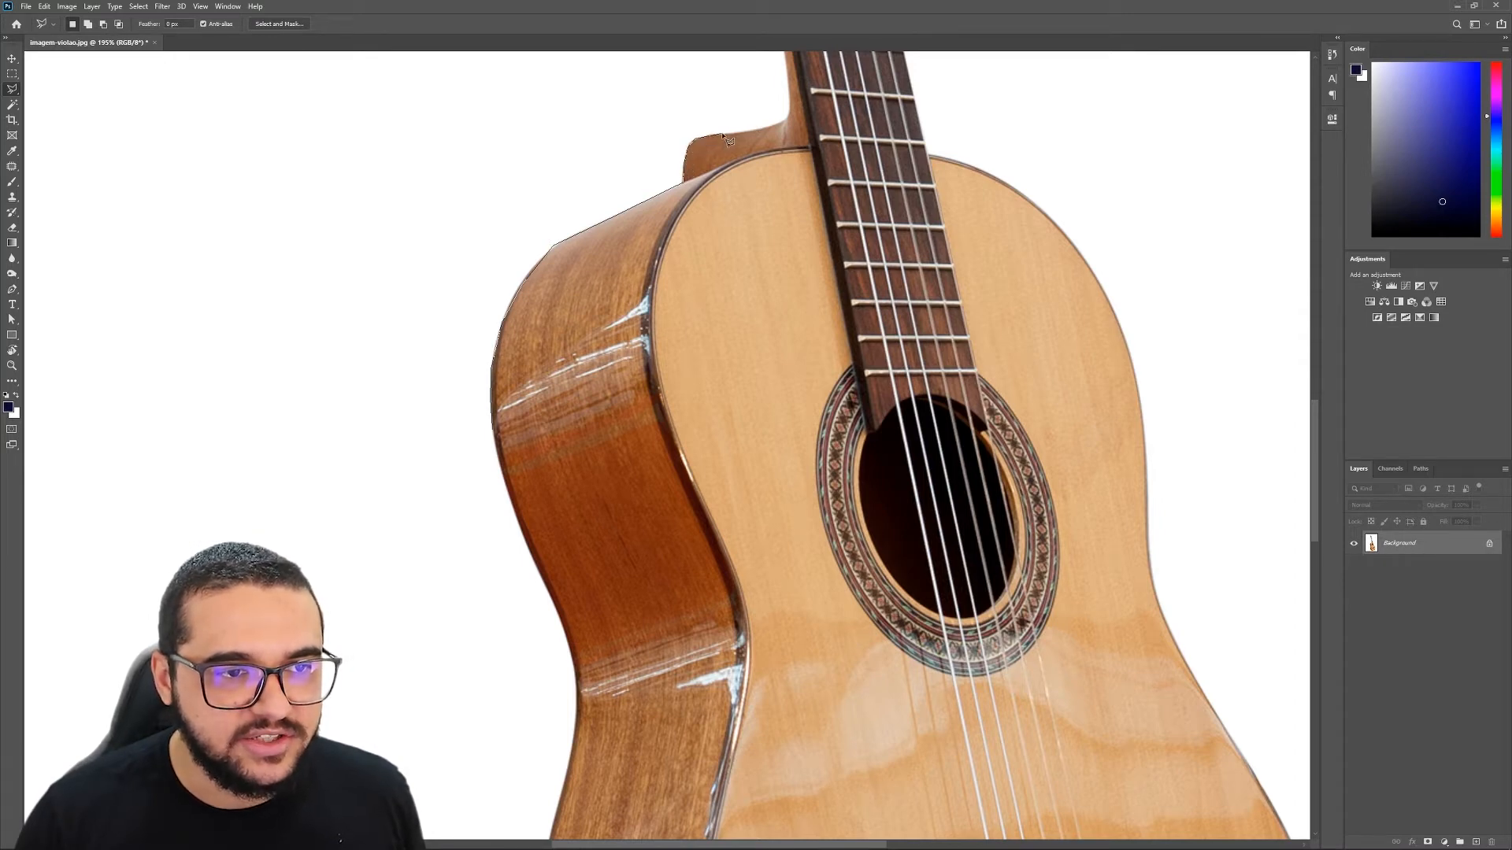
pyautogui.click(764, 130)
pyautogui.click(794, 270)
pyautogui.click(724, 429)
pyautogui.click(598, 559)
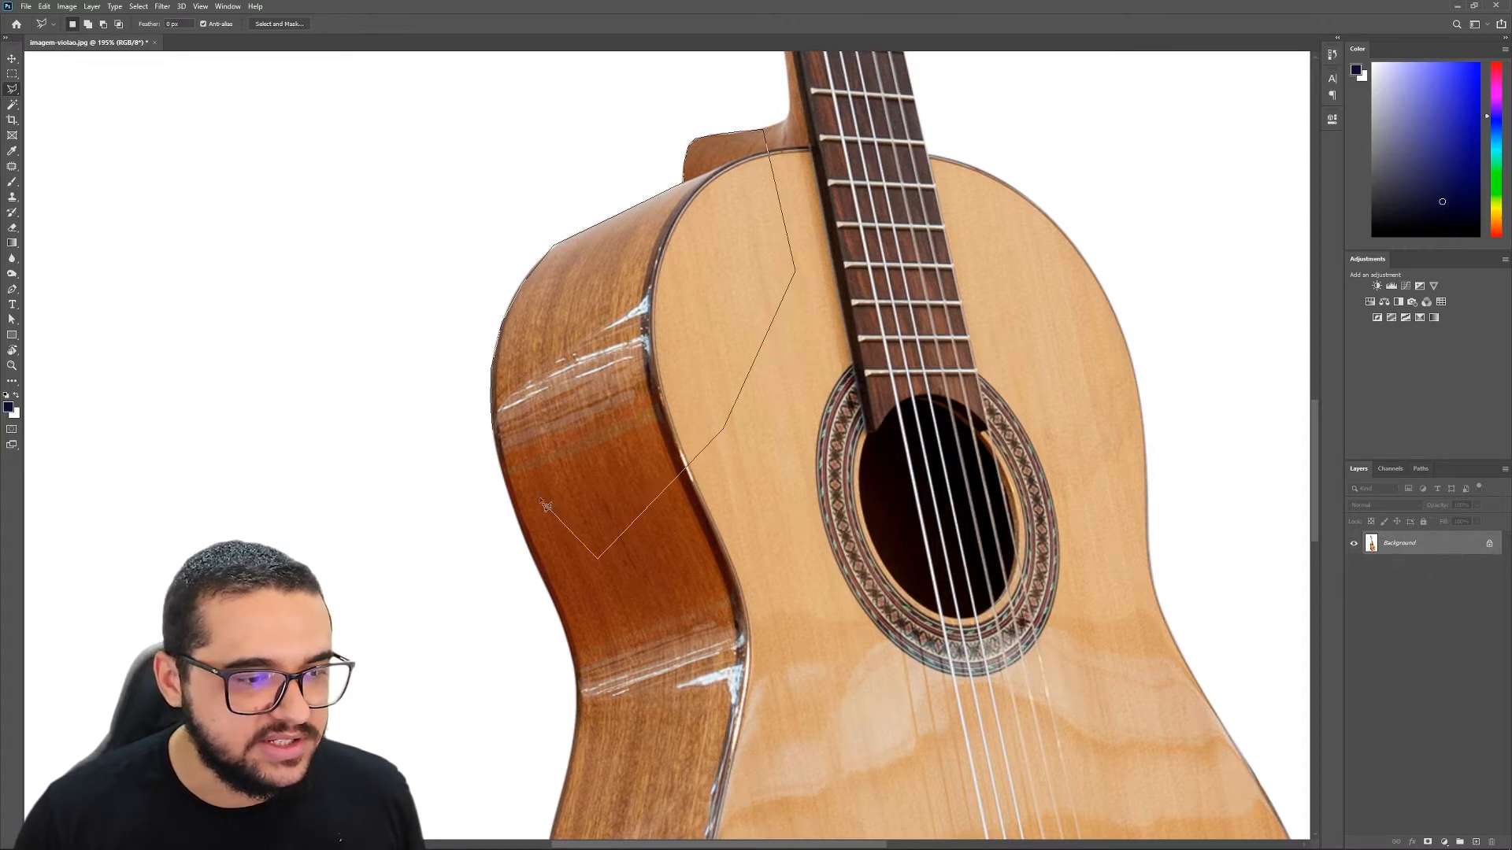
pyautogui.click(496, 434)
pyautogui.hotkey('ctrl', '0')
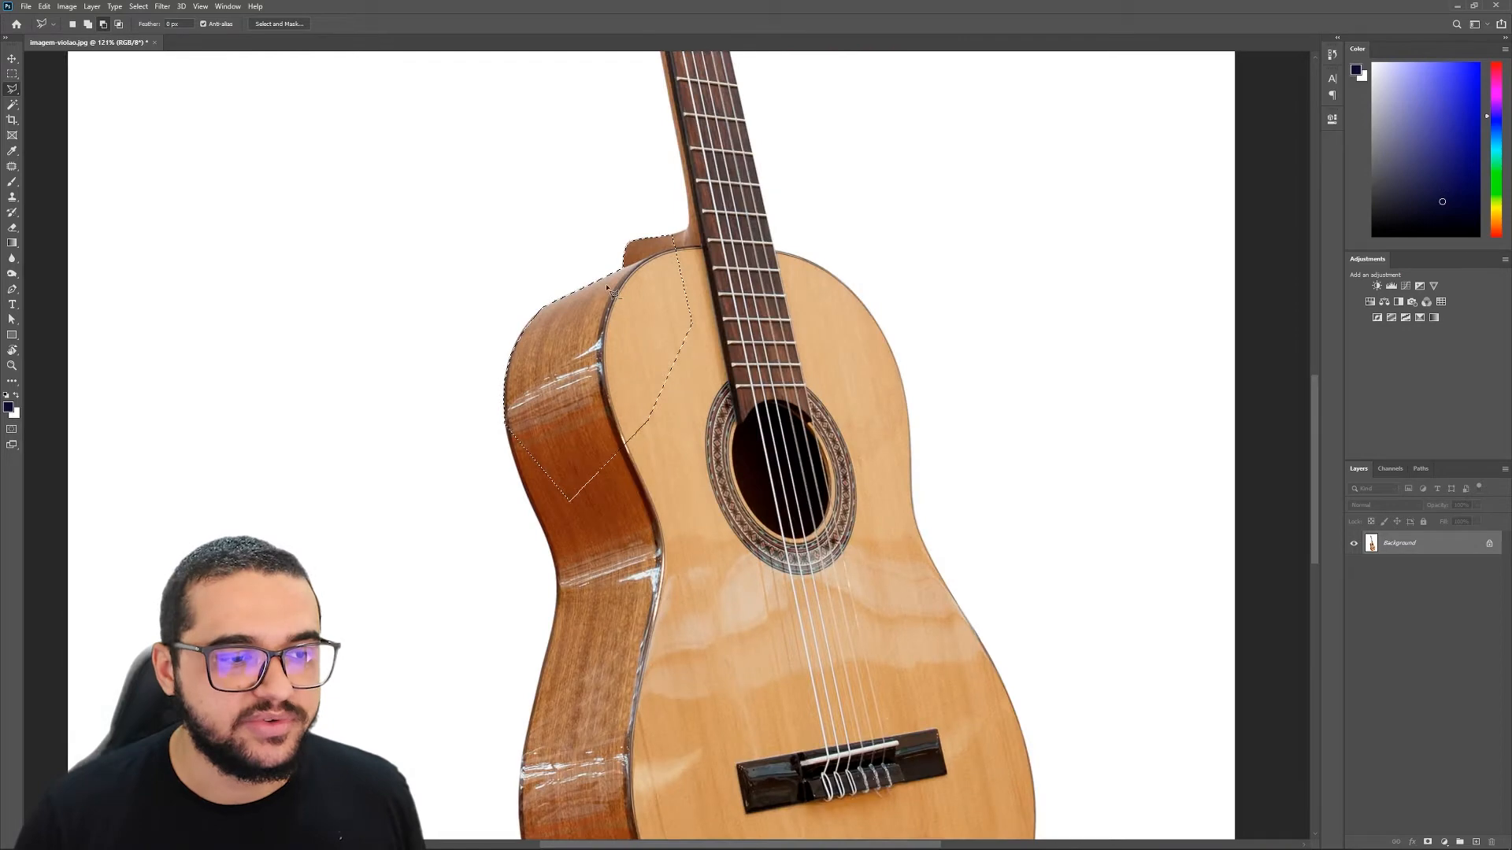
pyautogui.scroll(2, 613, 291)
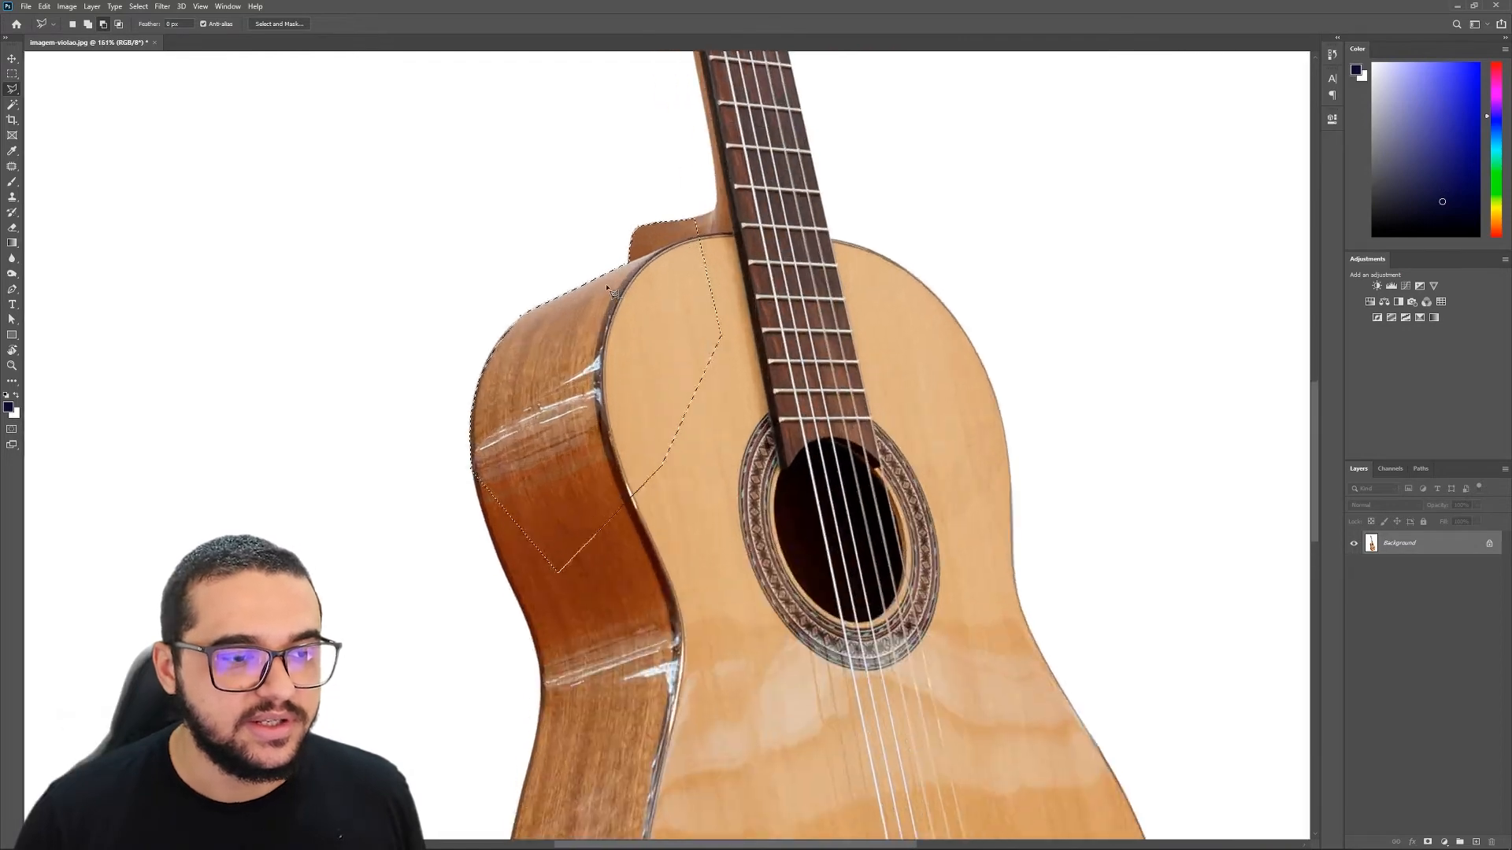
# Switch to the Magnetic Lasso Tool, clear the polygonal selection and discard the trial trace along the guitar's heel
pyautogui.rightClick(7, 92)
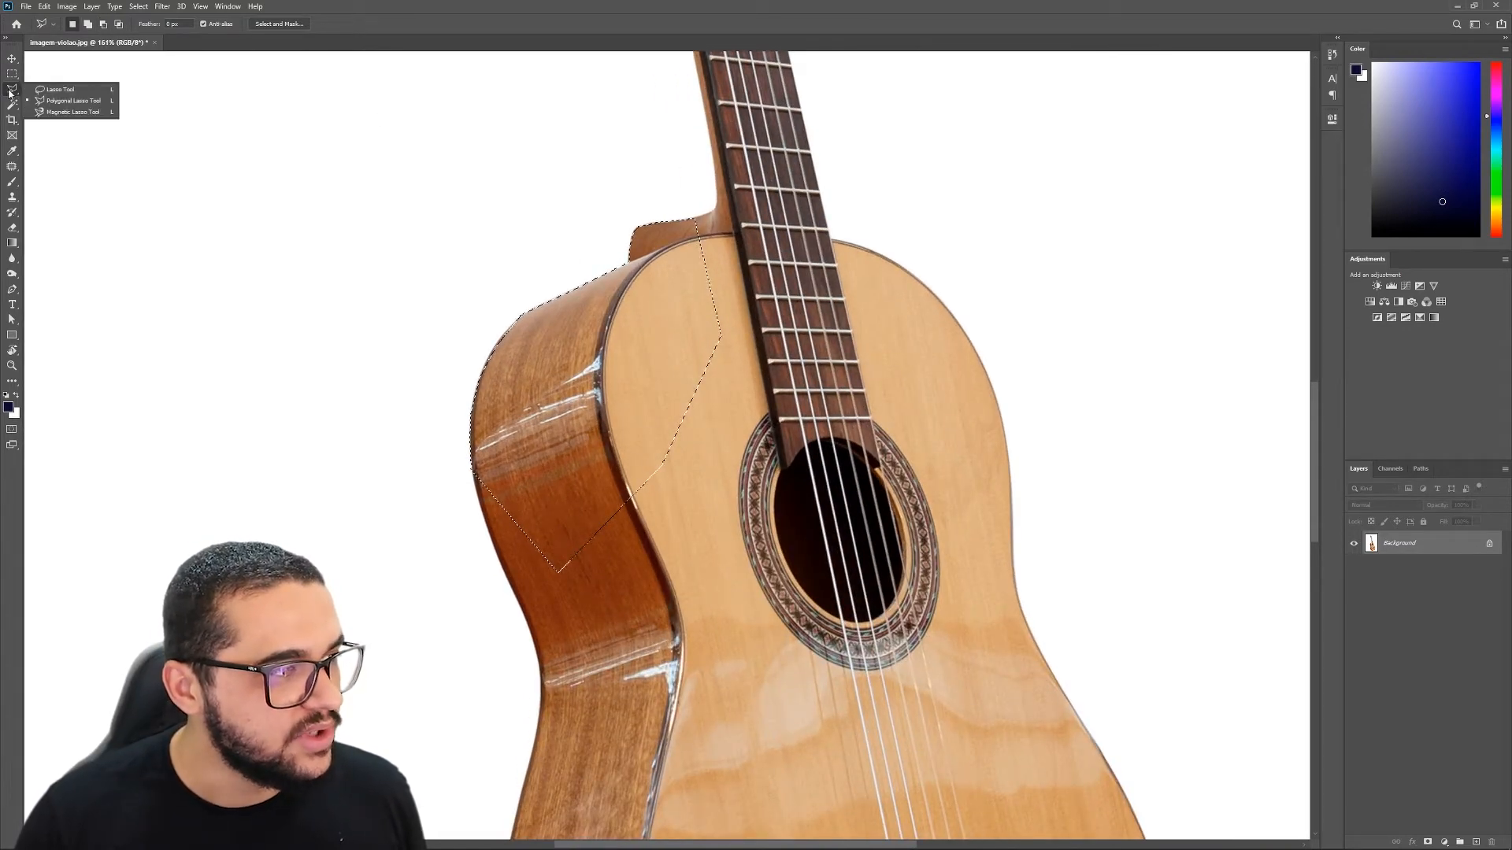
pyautogui.click(71, 112)
pyautogui.hotkey('ctrl', 'd')
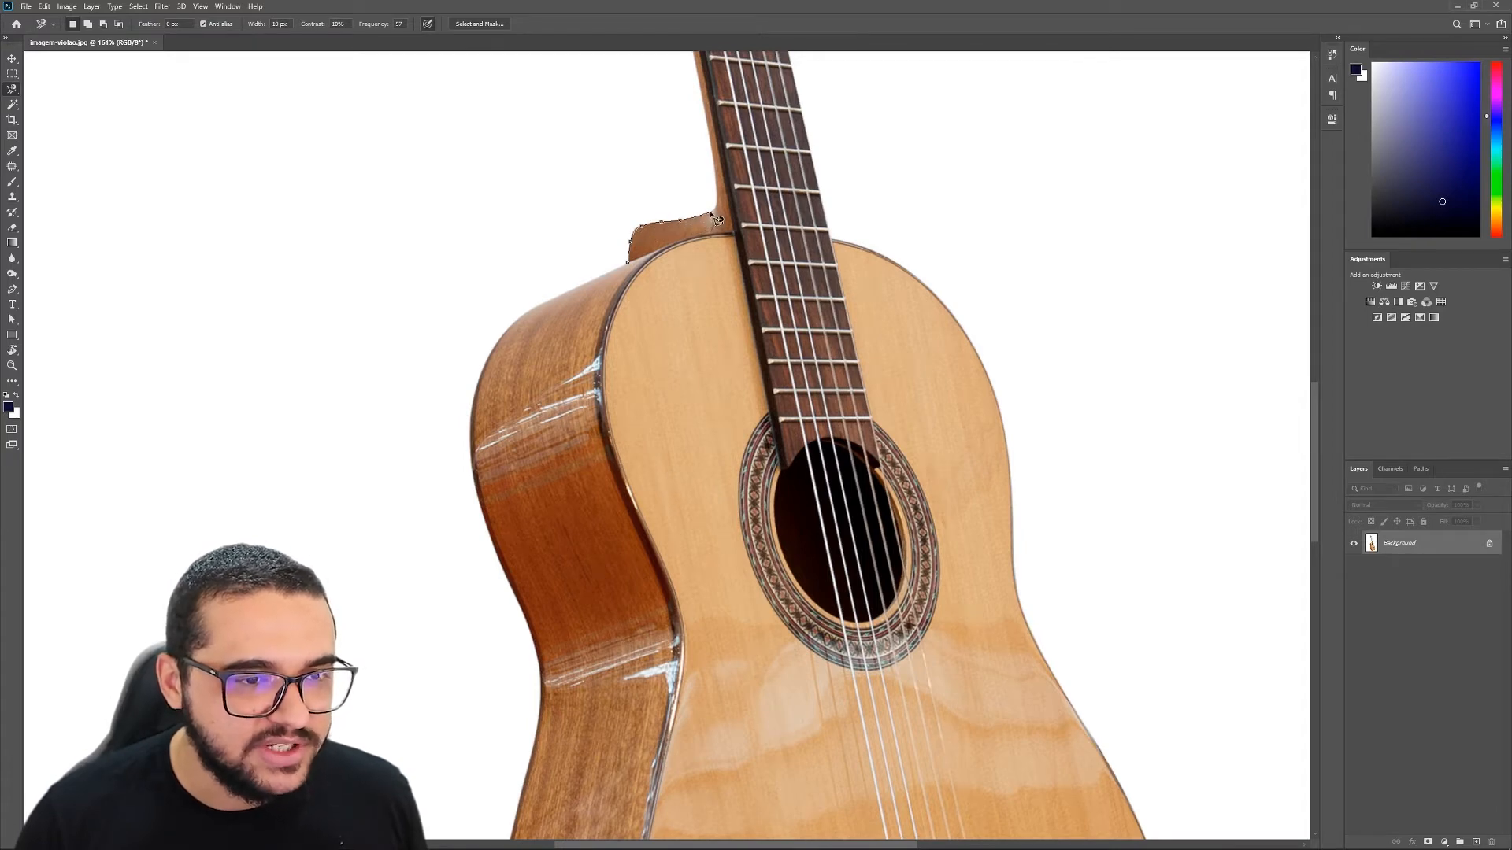
pyautogui.press('Escape')
# Trace the guitar's upper side, heel and both neck edges with the Magnetic Lasso, closing the selection back across the body
pyautogui.scroll(4, 508, 366)
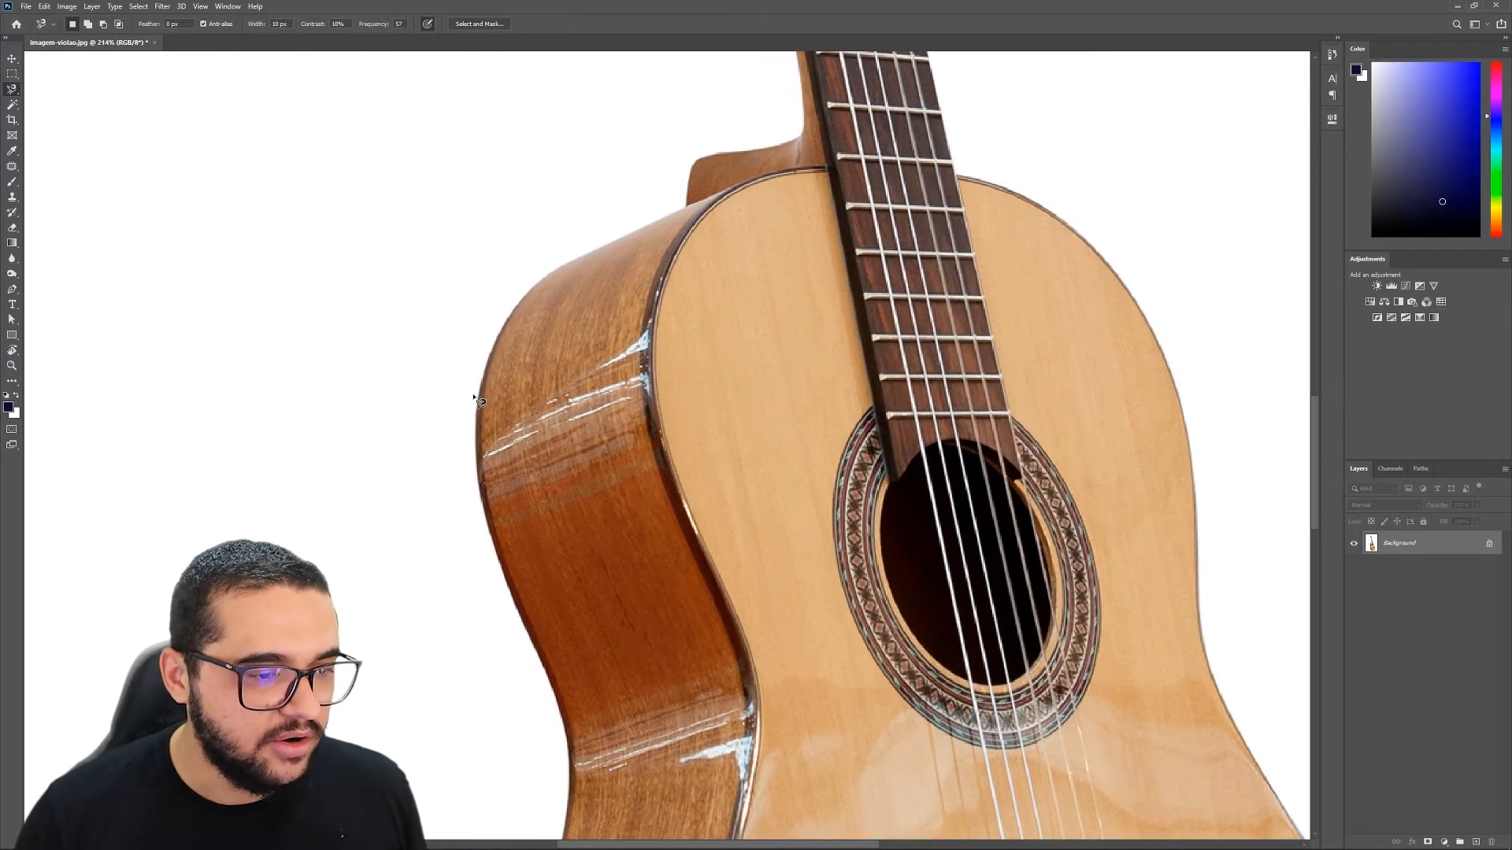
pyautogui.click(476, 479)
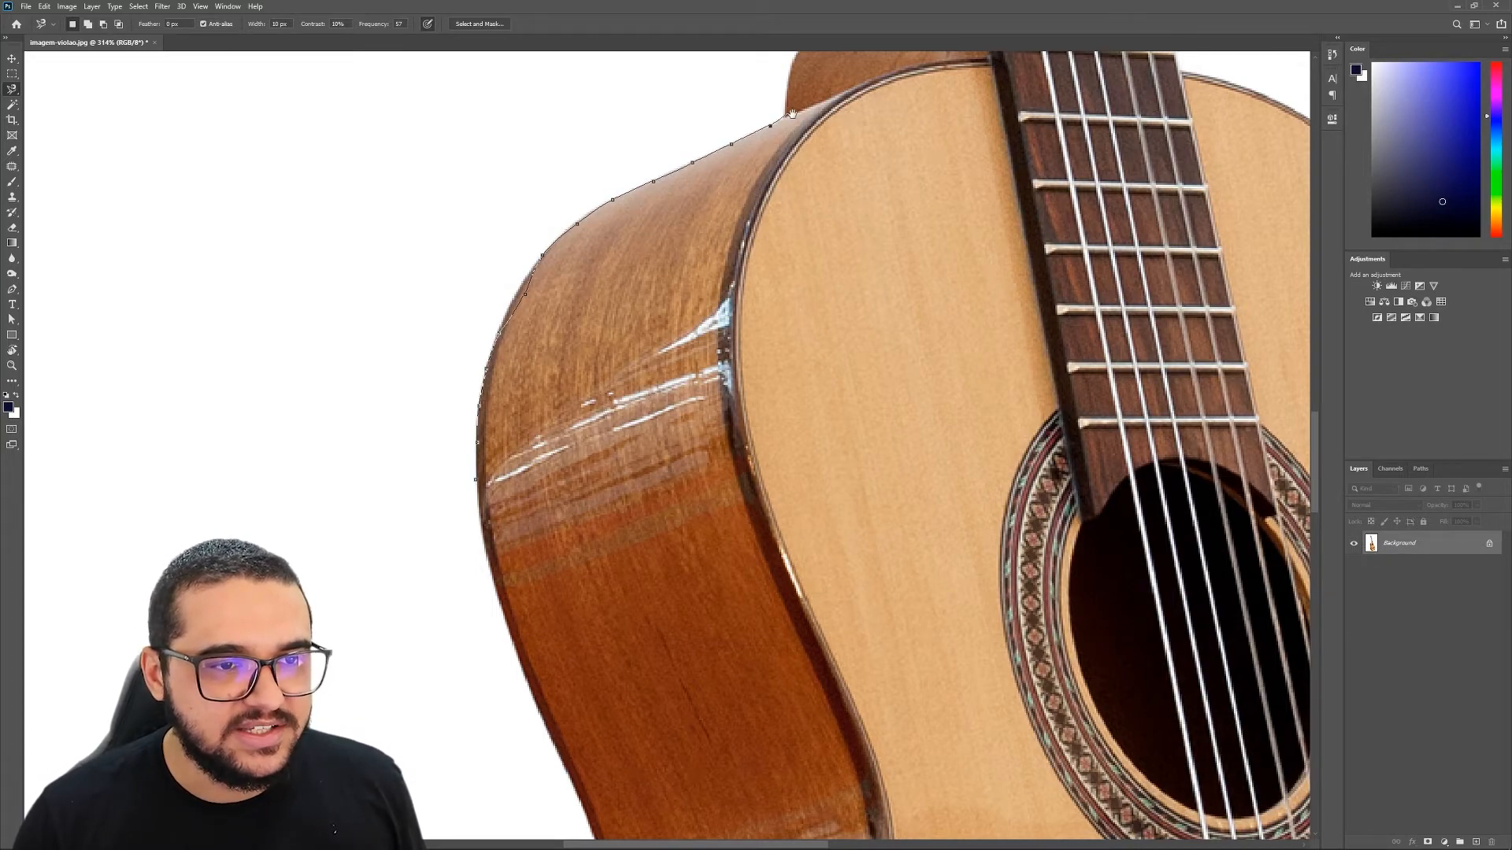
pyautogui.moveTo(791, 114); pyautogui.dragTo(583, 473)
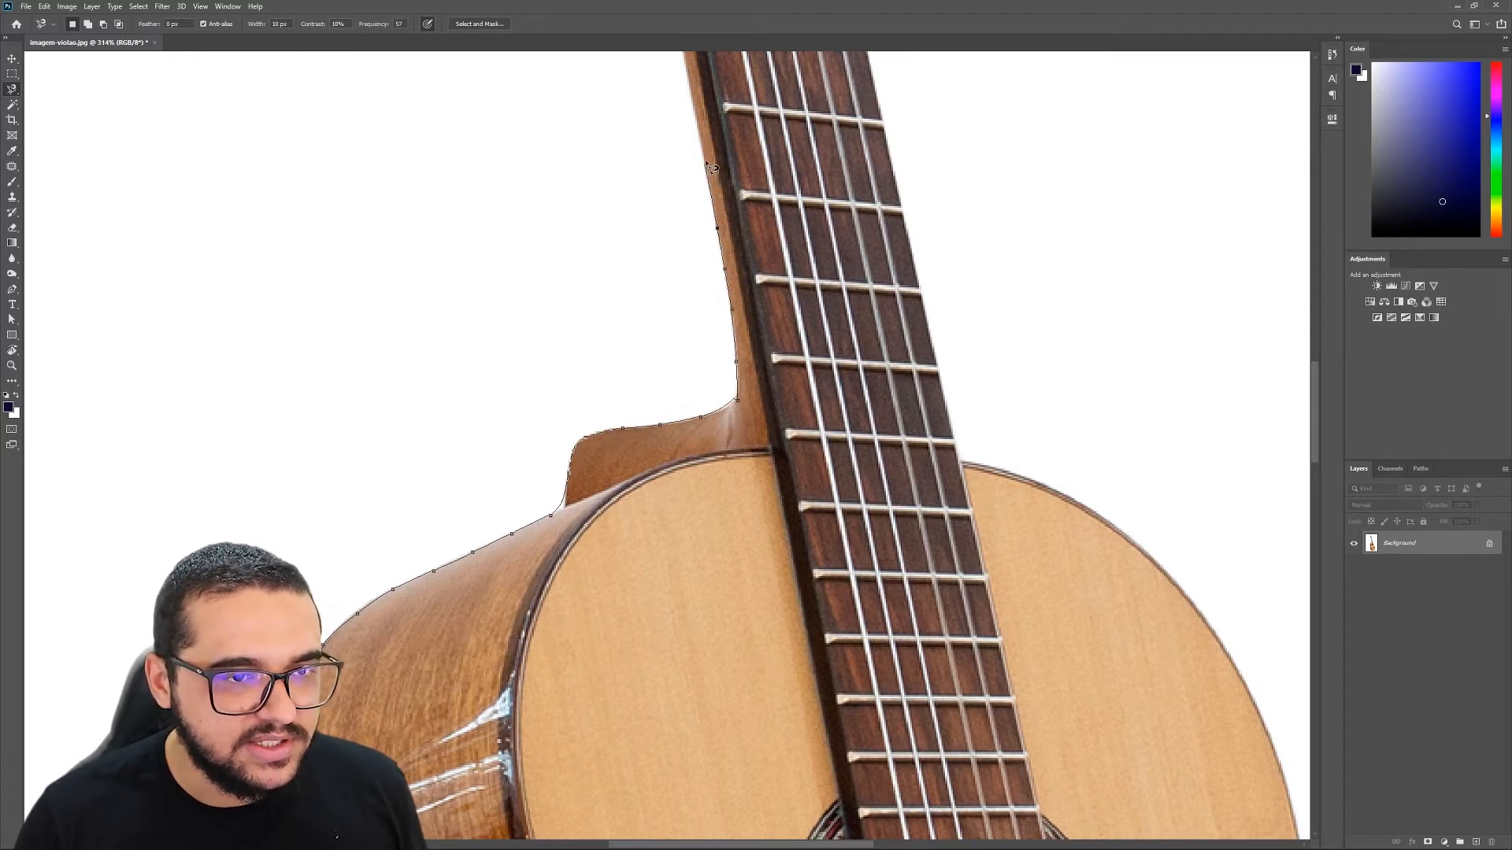
pyautogui.moveTo(667, 145)
pyautogui.mouseDown()
pyautogui.moveTo(591, 568)
pyautogui.moveTo(611, 733)
pyautogui.mouseUp()
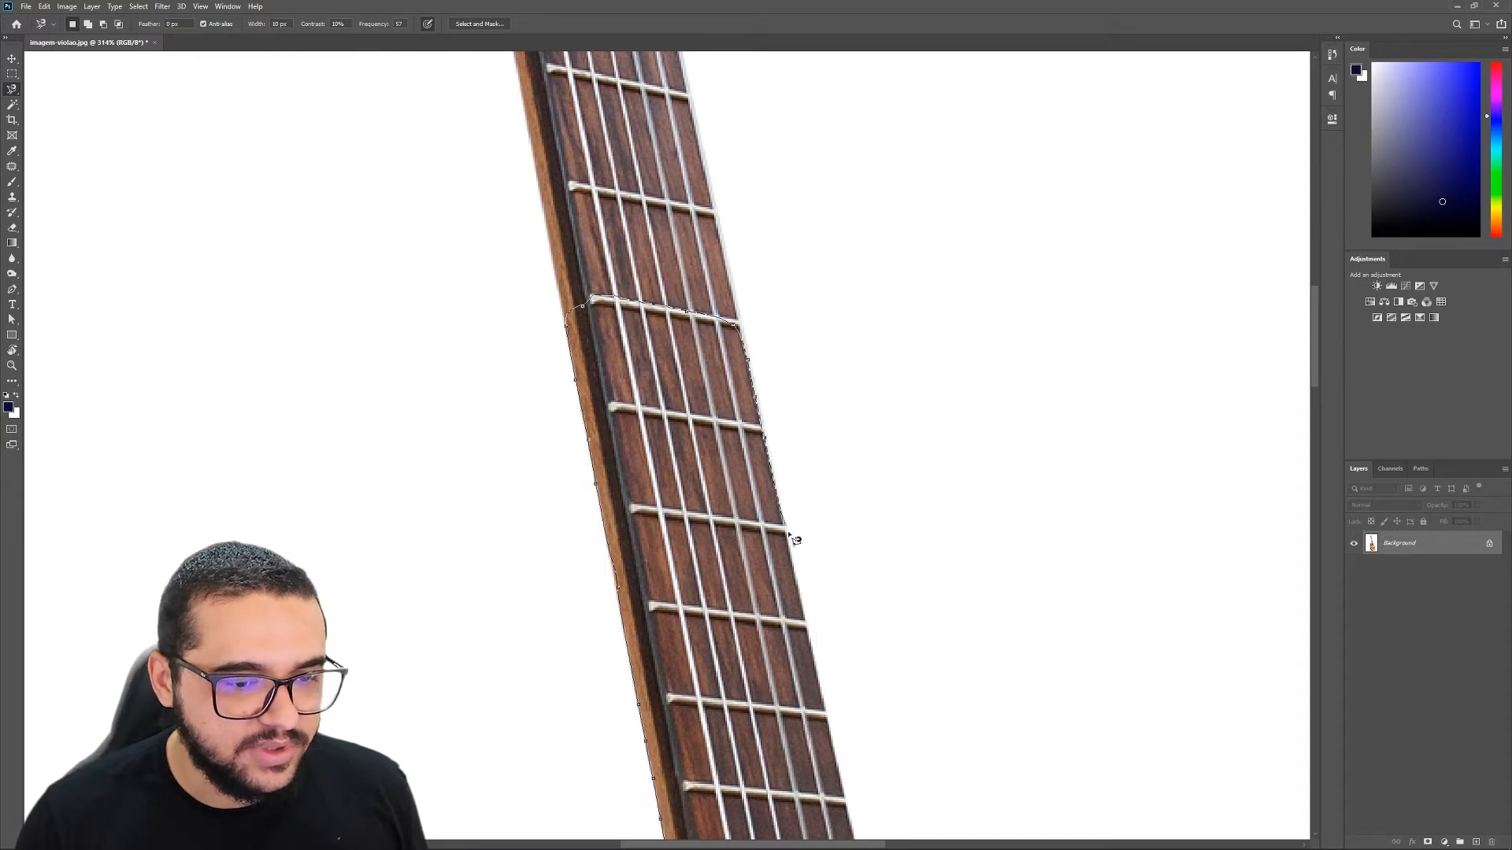
pyautogui.moveTo(837, 736); pyautogui.dragTo(755, 254)
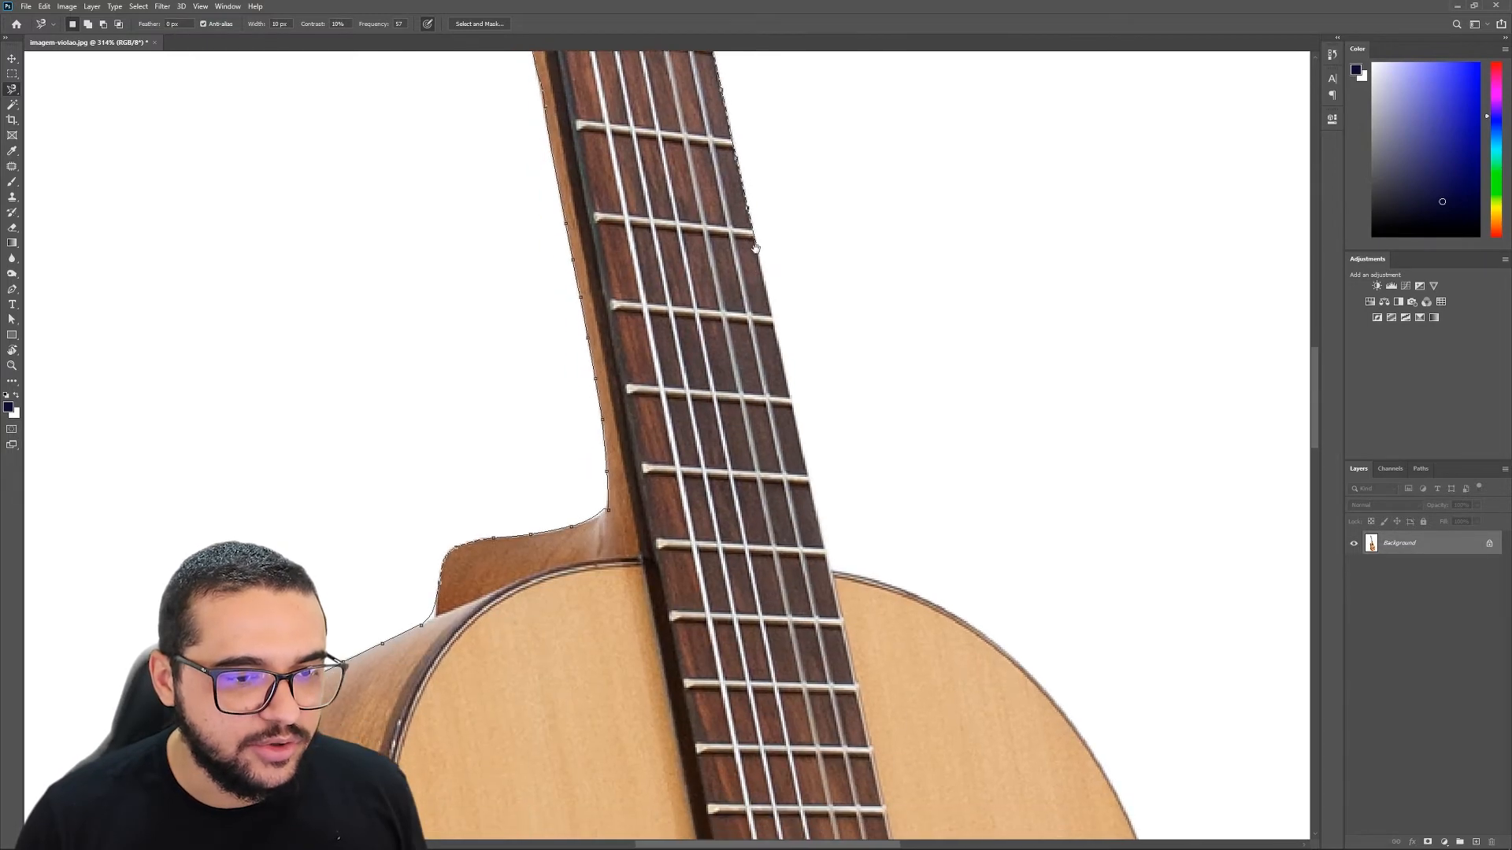
pyautogui.moveTo(847, 654); pyautogui.dragTo(844, 454)
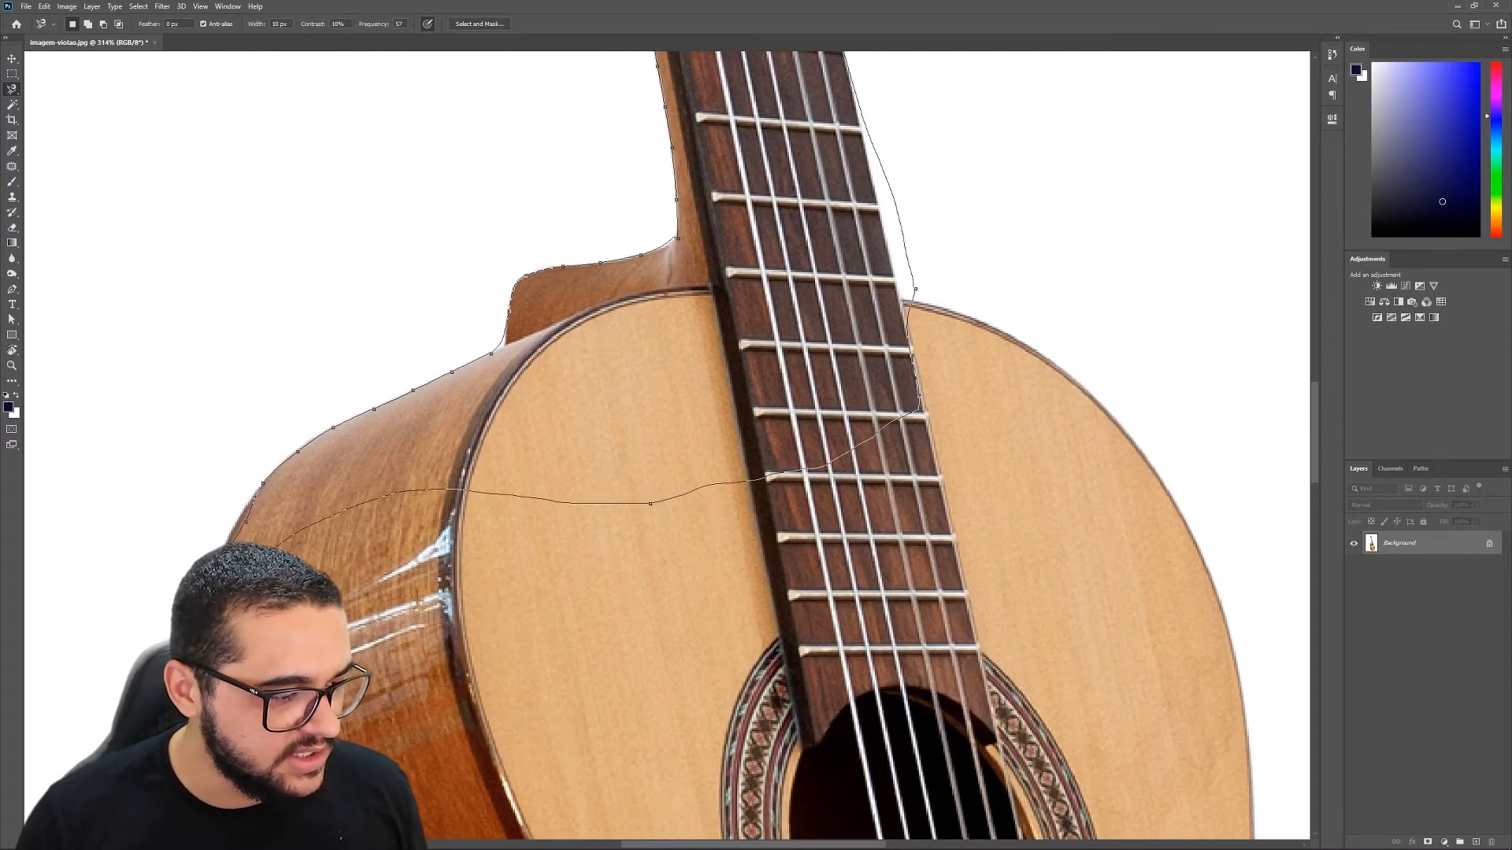
pyautogui.click(189, 700)
pyautogui.scroll(-10, 514, 581)
pyautogui.scroll(2, 614, 187)
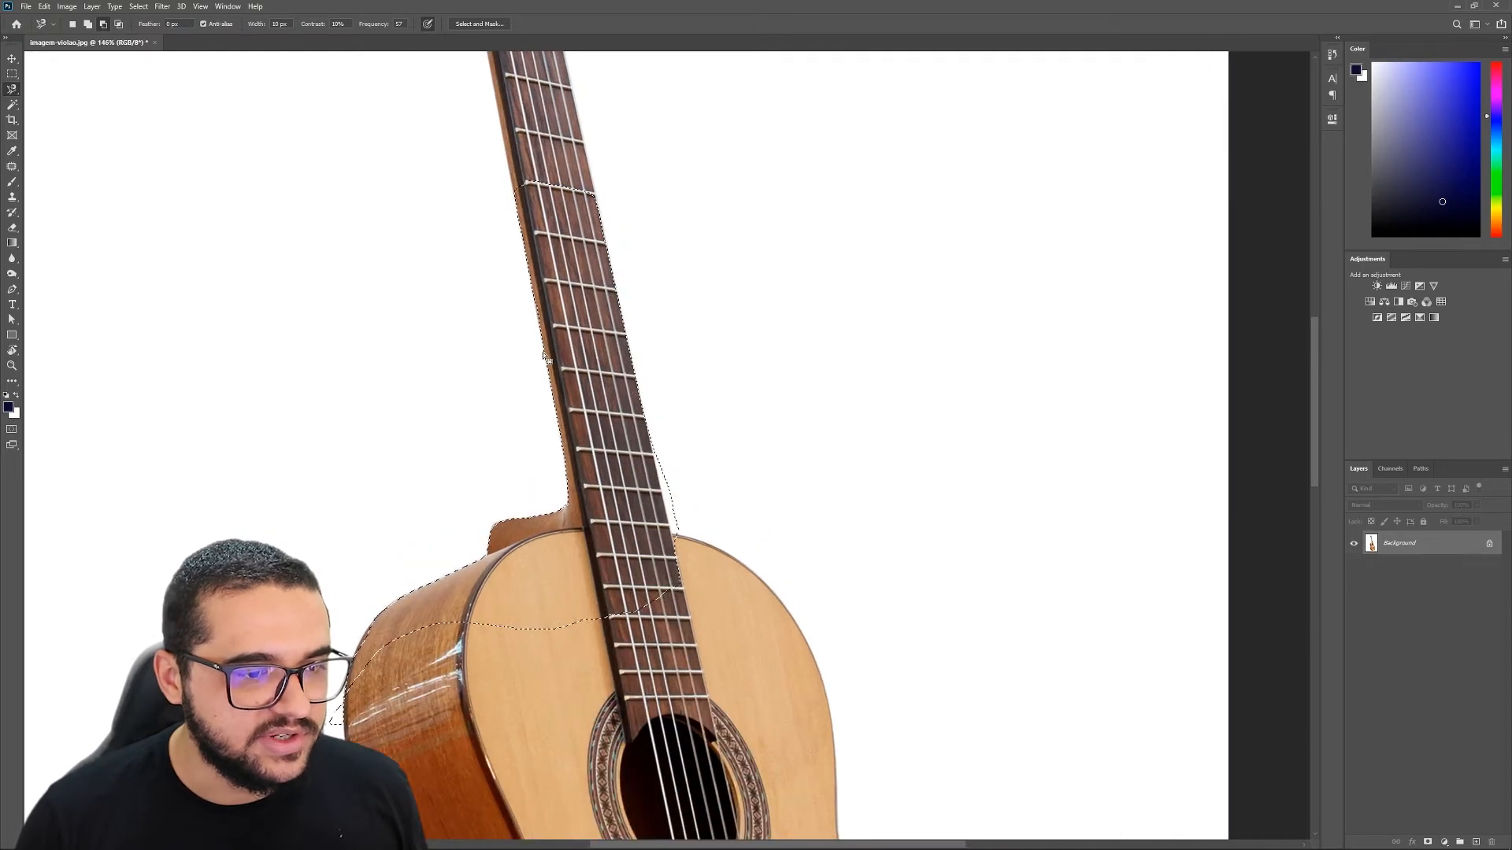
pyautogui.scroll(2, 563, 291)
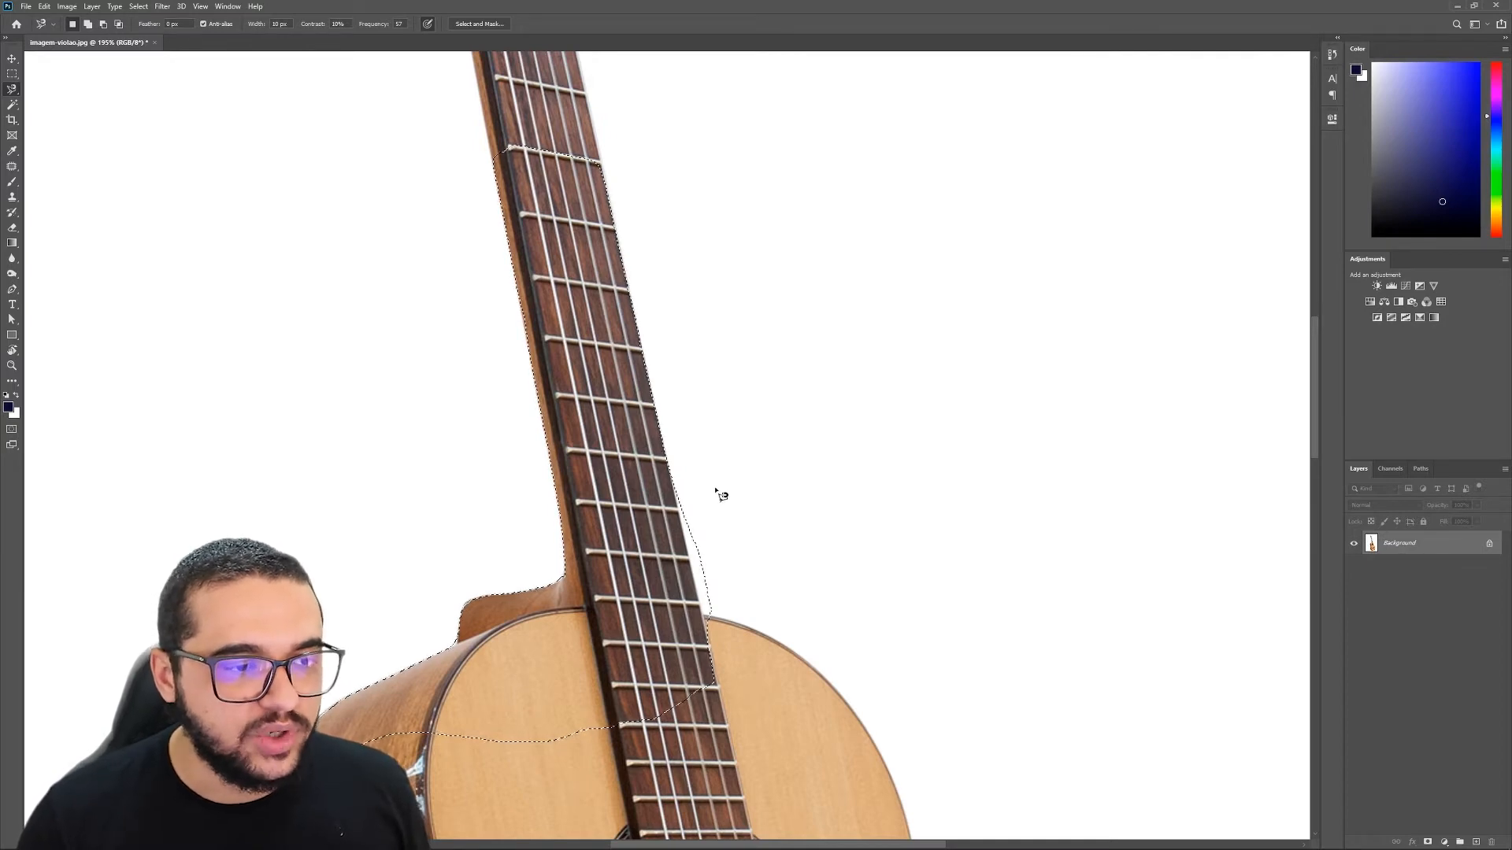
pyautogui.scroll(-5, 717, 492)
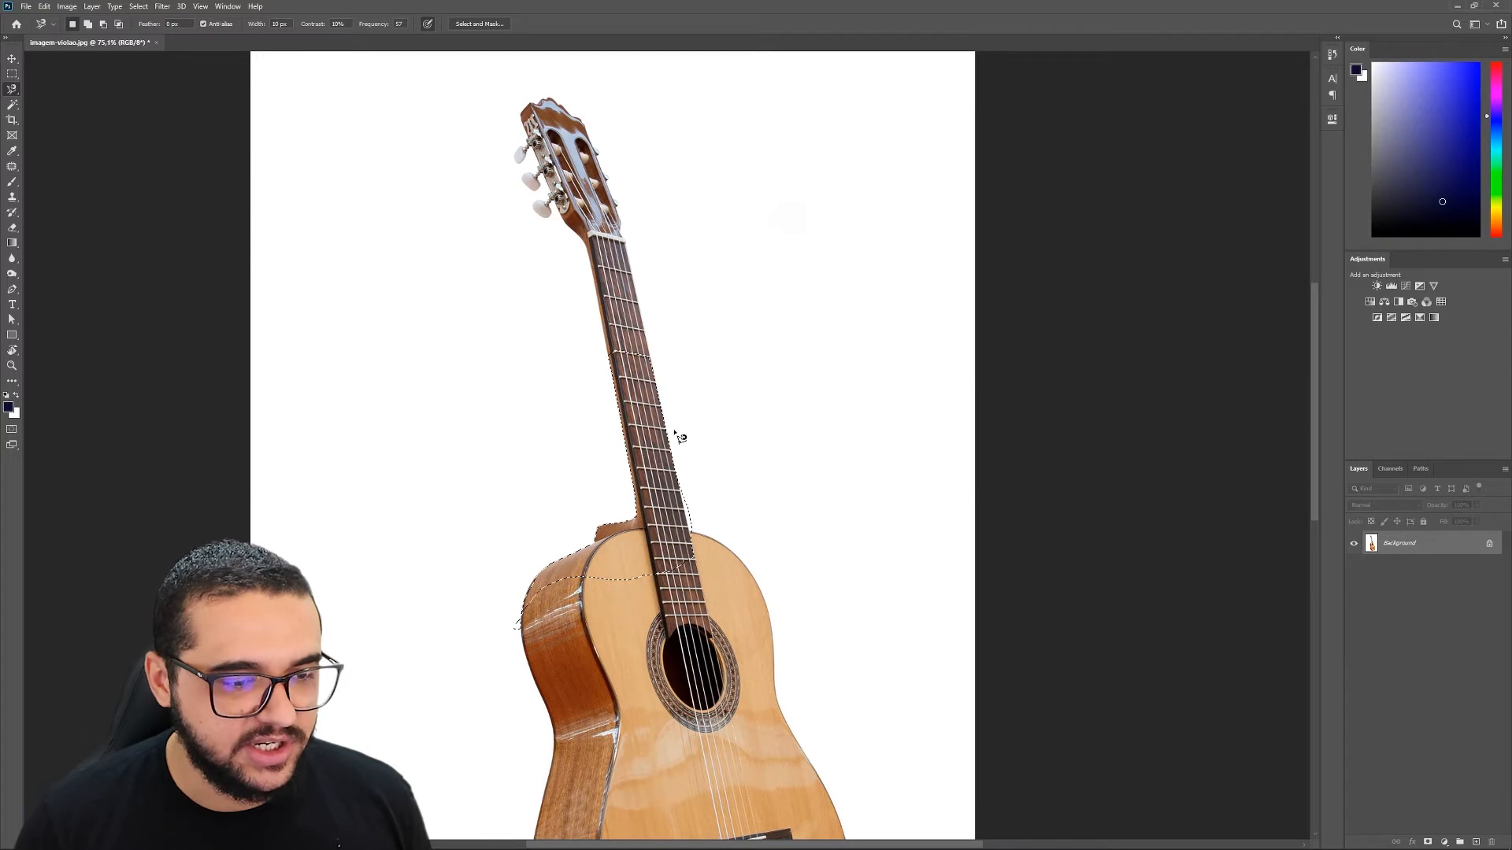
pyautogui.scroll(3, 665, 466)
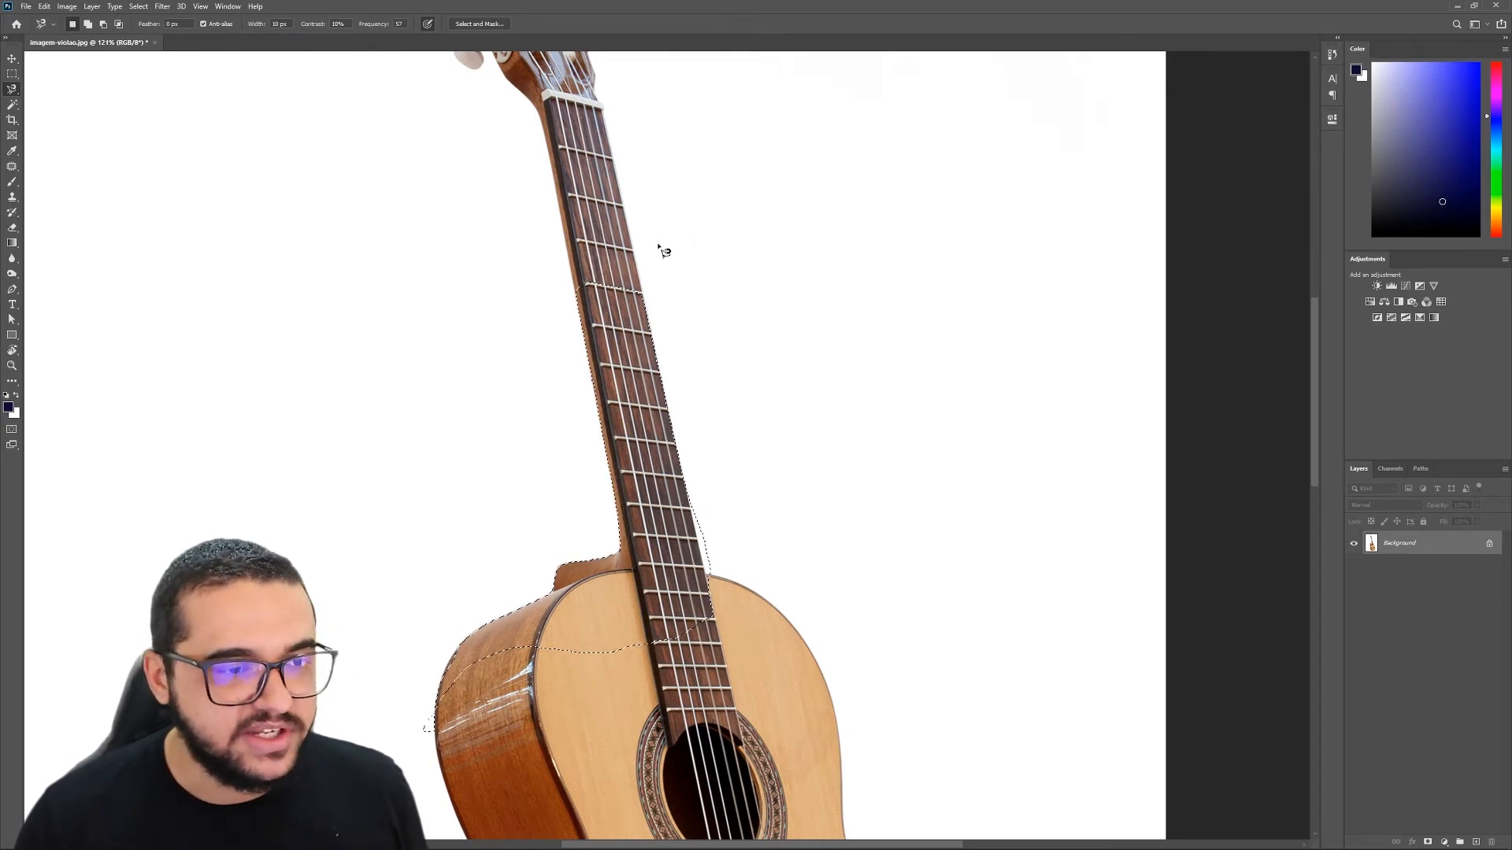
# Clear the magnetic selection and select the whole guitar by framing it with the Object Selection Tool in Rectangle mode
pyautogui.press('Escape')
pyautogui.click(11, 104)
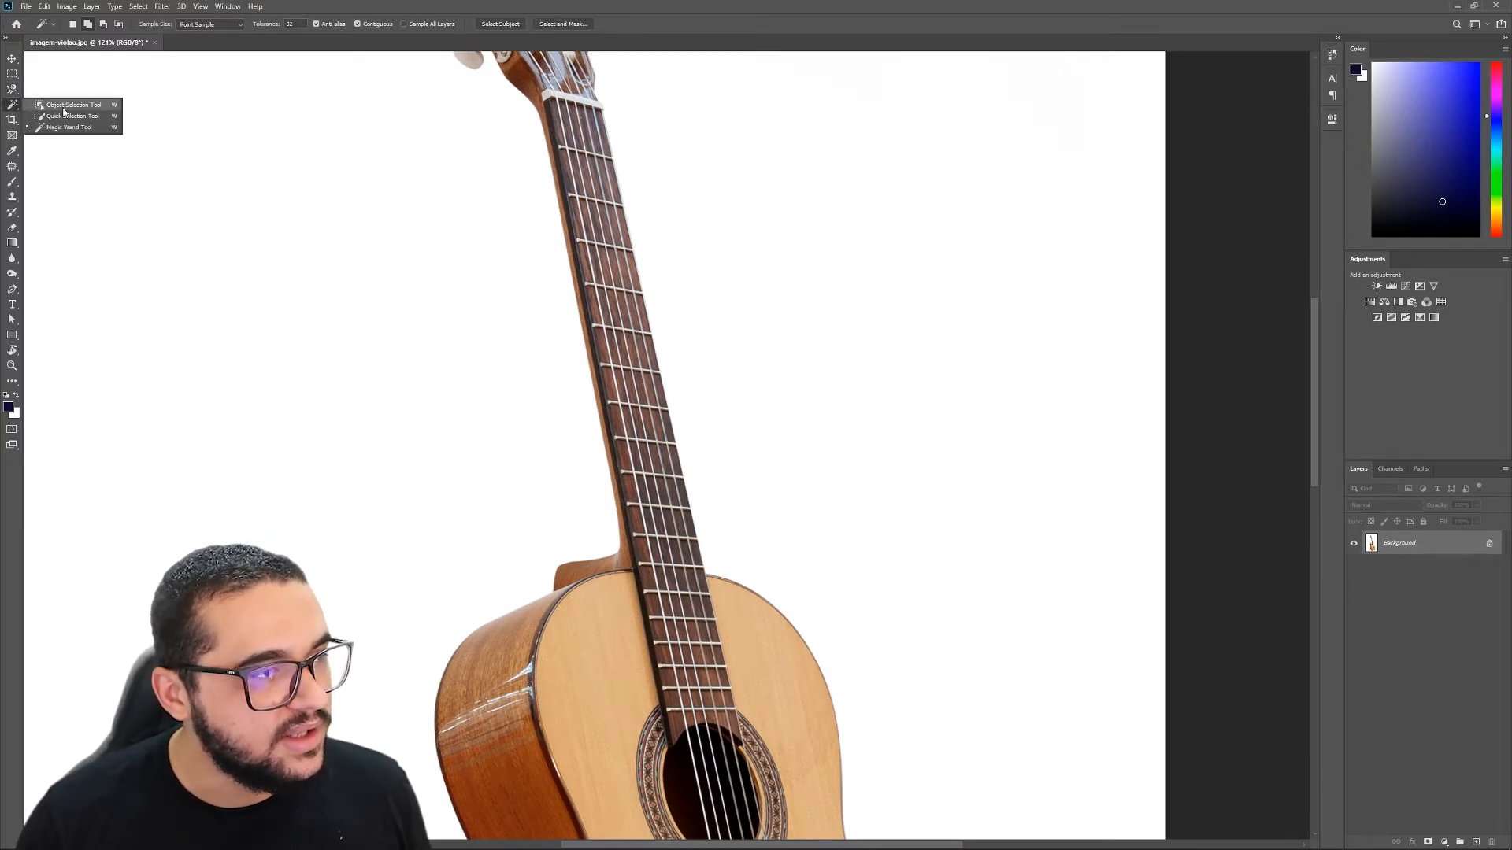
pyautogui.click(64, 111)
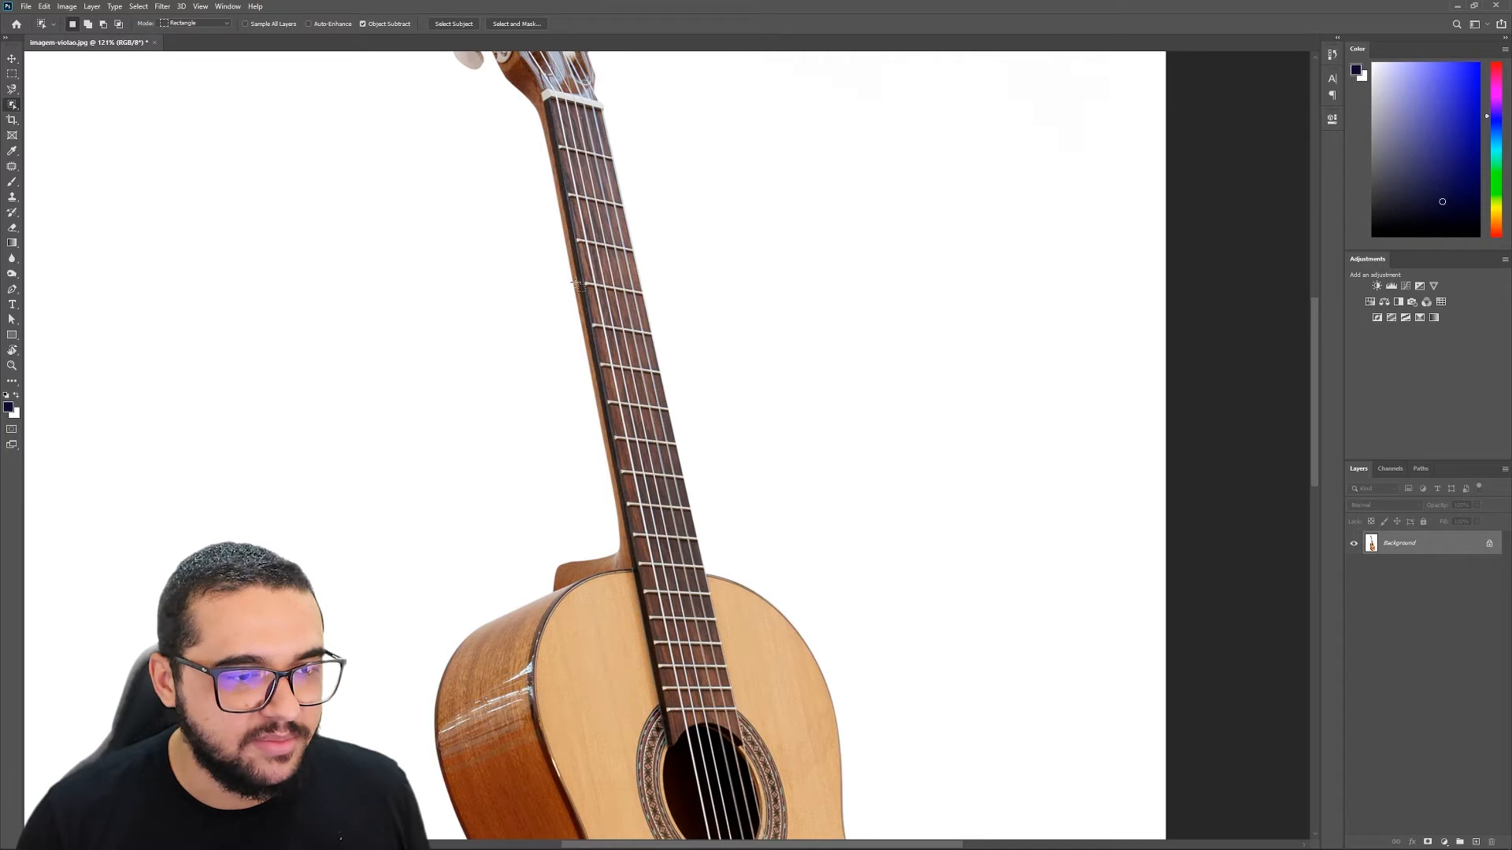
pyautogui.moveTo(575, 283); pyautogui.dragTo(783, 510)
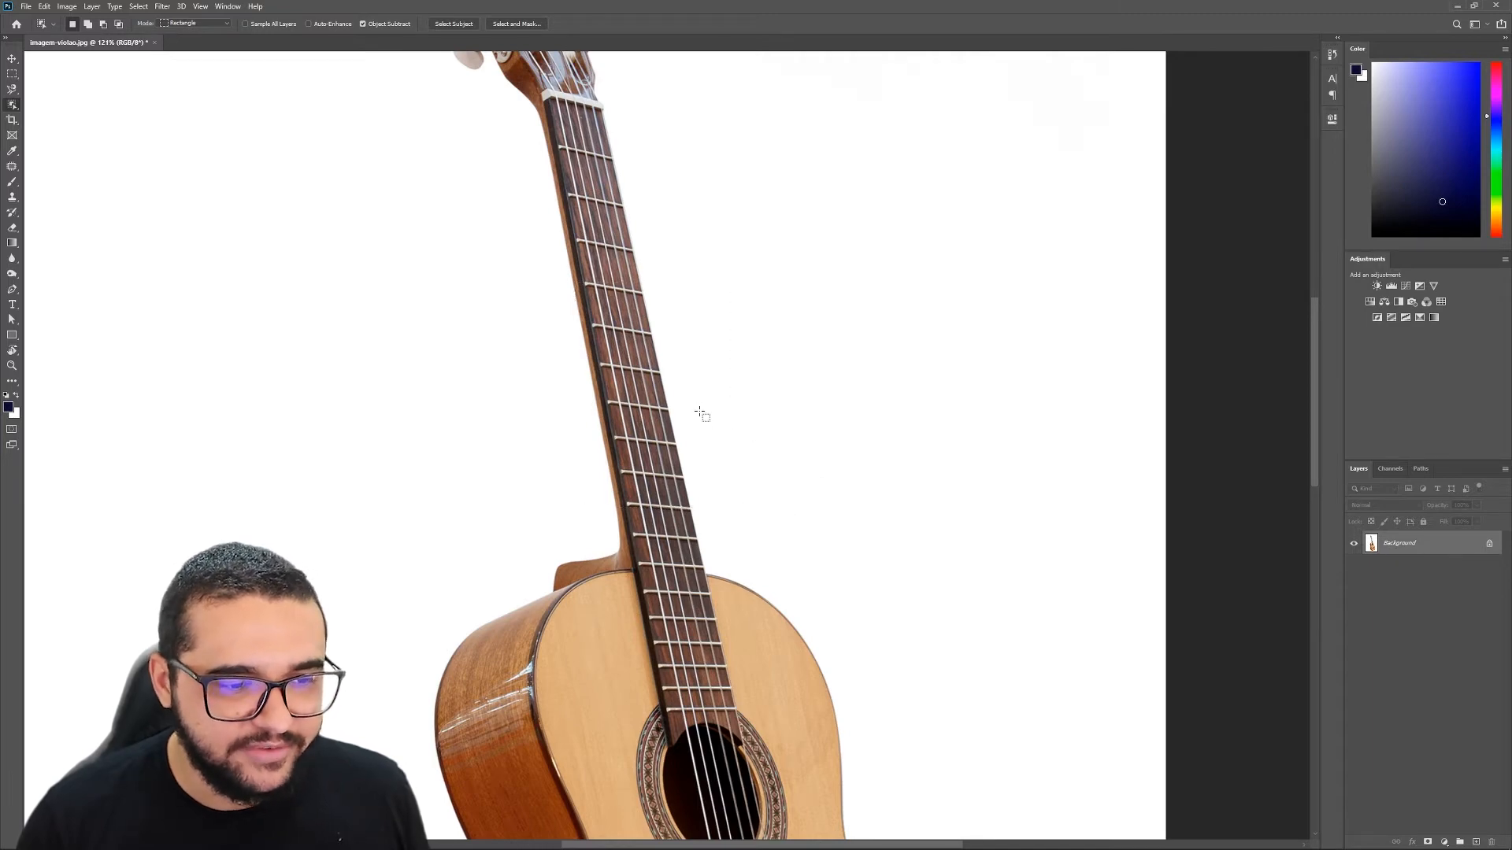
pyautogui.hotkey('ctrl', '0')
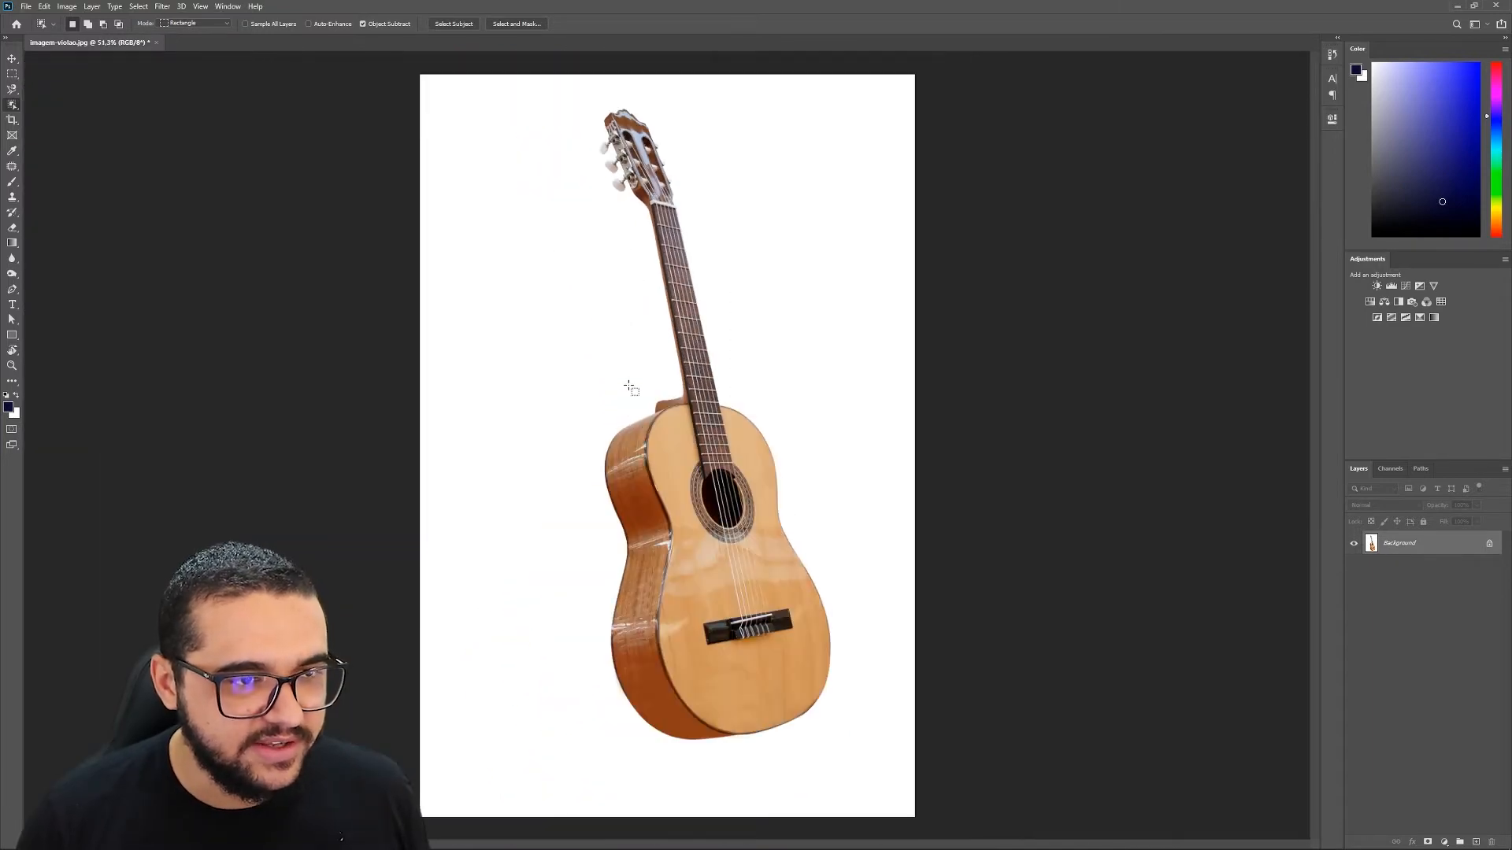
pyautogui.moveTo(547, 95); pyautogui.dragTo(847, 759)
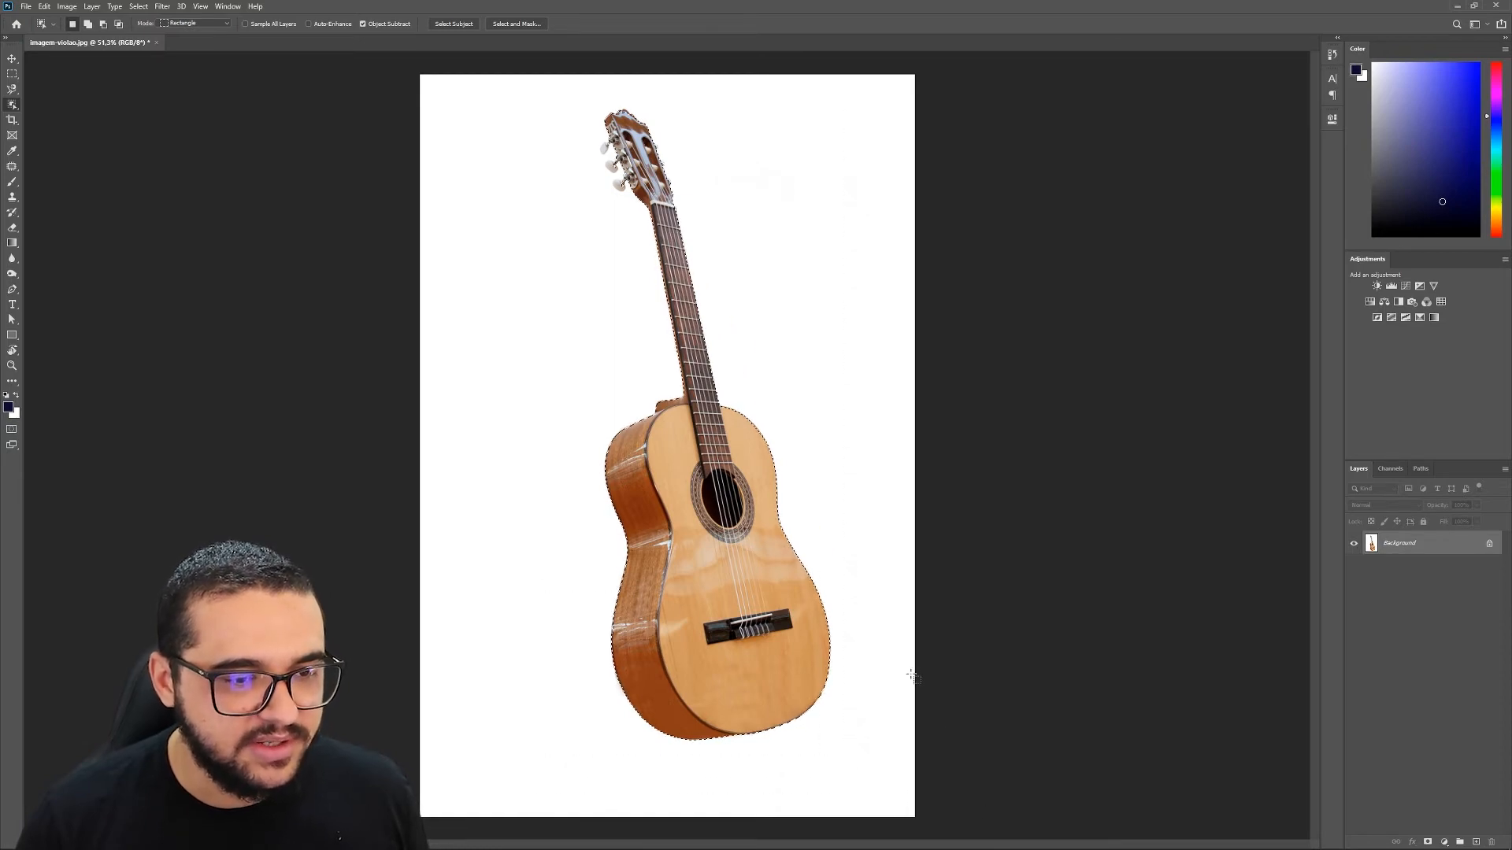
# Inspect the object selection's edge along the guitar's neck and around the headstock's tuning pegs
pyautogui.scroll(5, 708, 398)
pyautogui.scroll(-3, 709, 398)
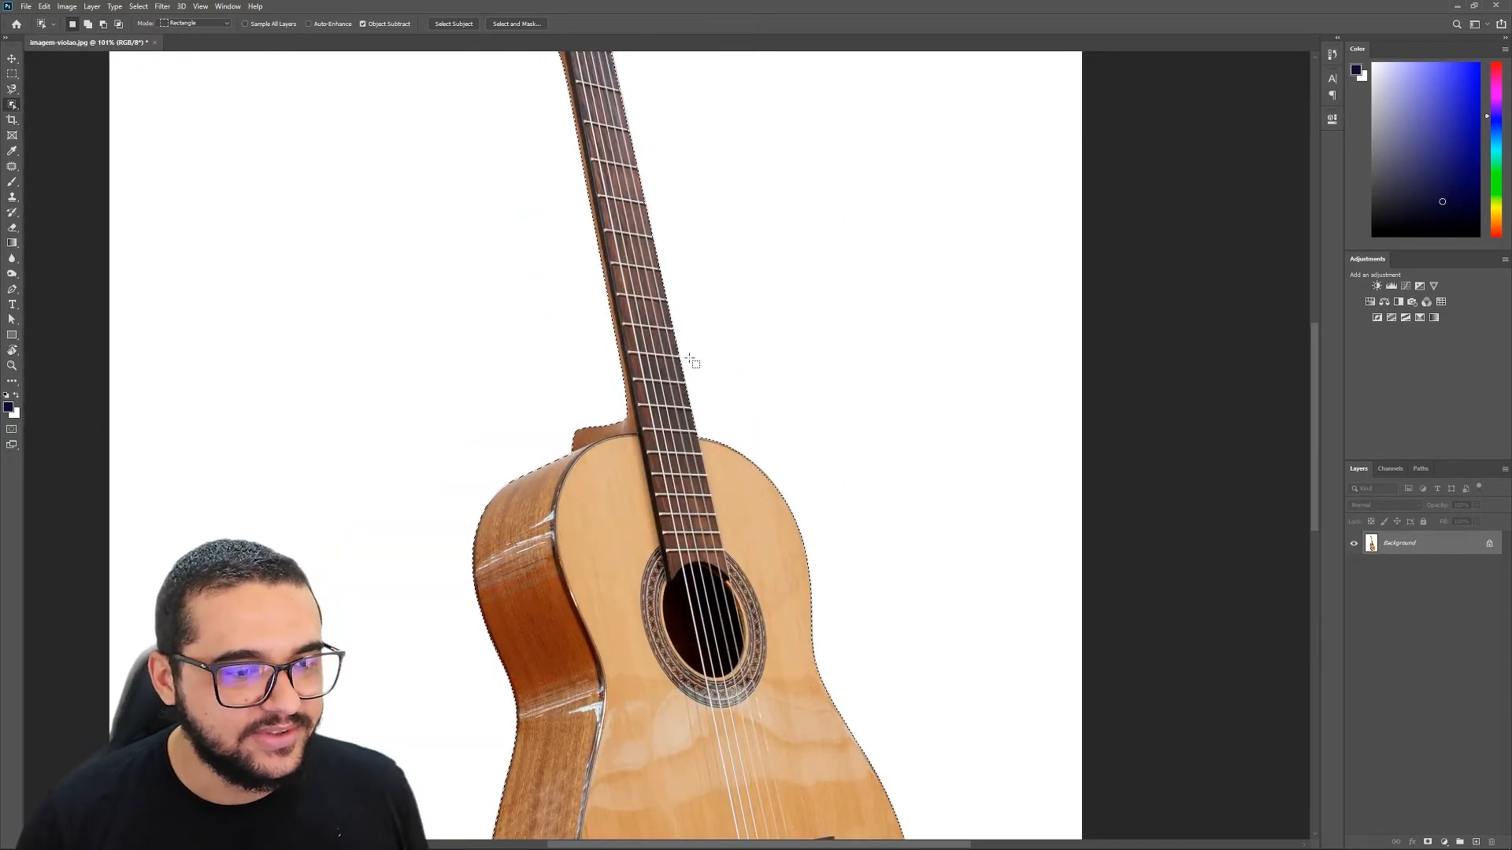
pyautogui.scroll(5, 692, 355)
pyautogui.scroll(4, 556, 230)
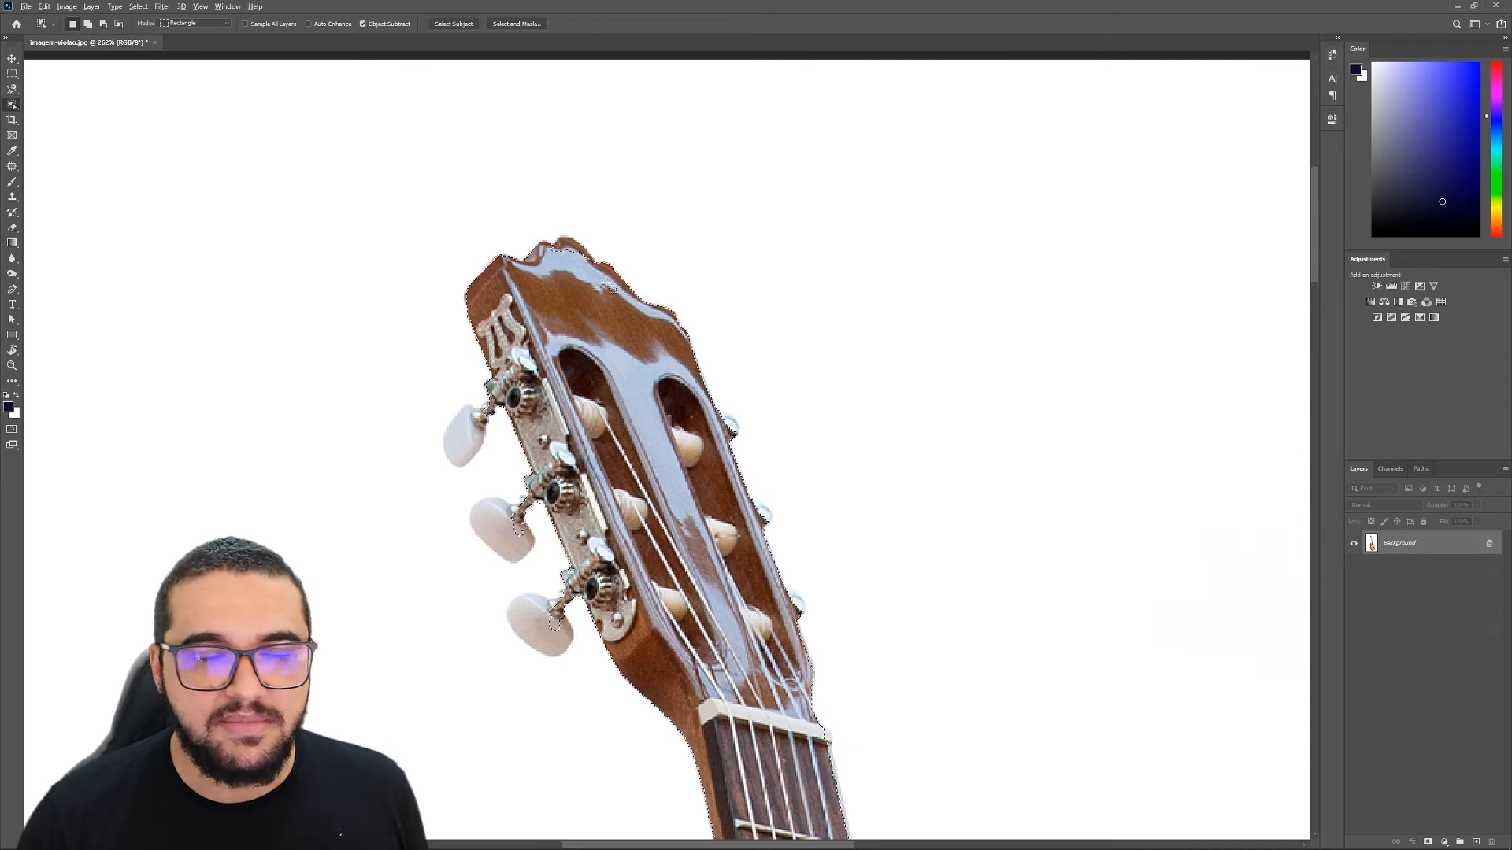
pyautogui.scroll(-5, 608, 272)
pyautogui.scroll(-2, 611, 284)
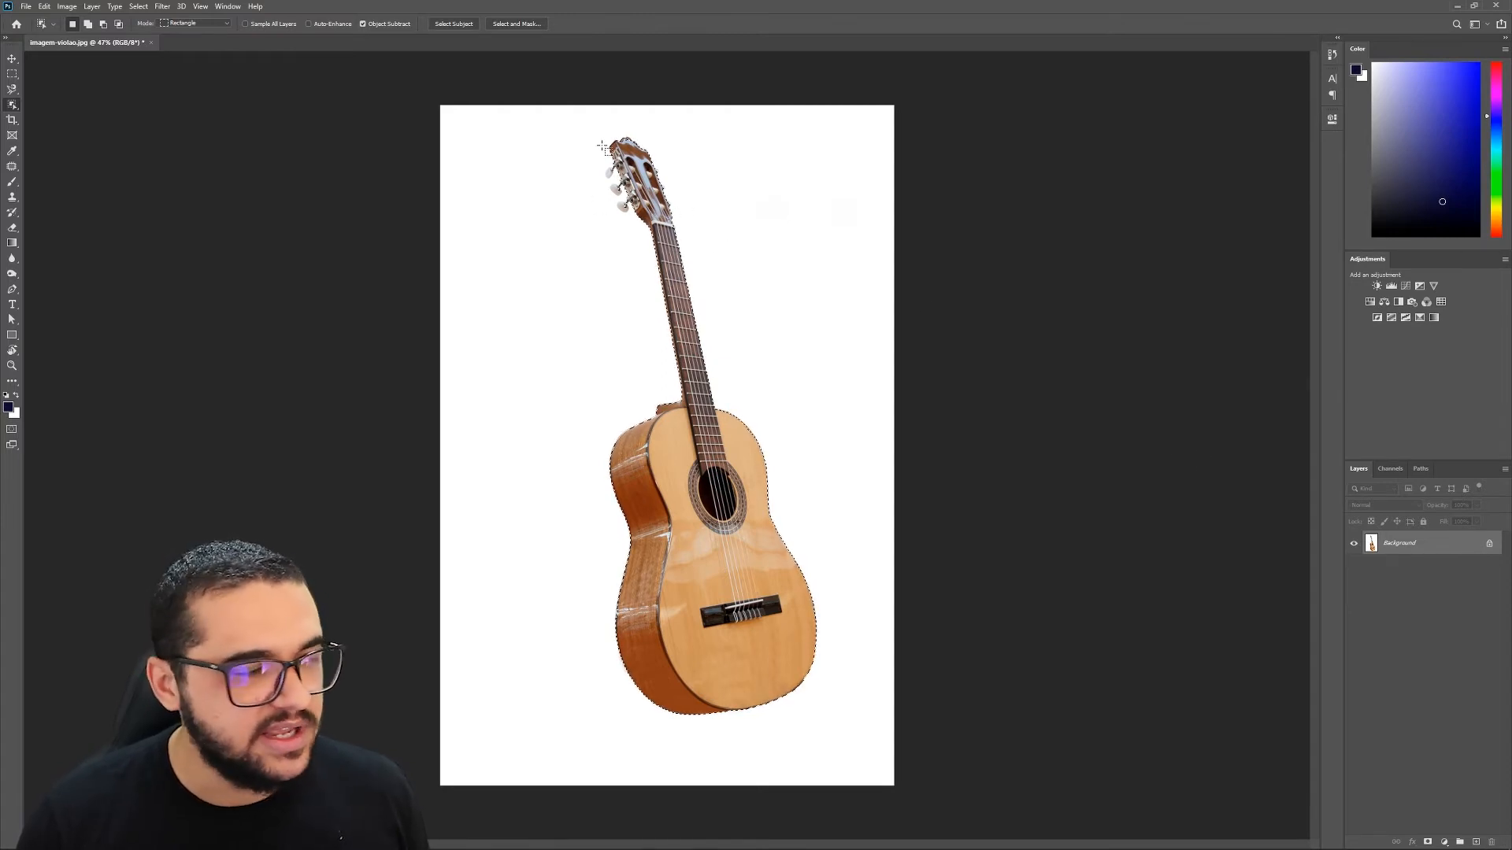
# Clear the object selection and paint over the guitar's neck, side and front face with the Quick Selection Tool
pyautogui.rightClick(12, 104)
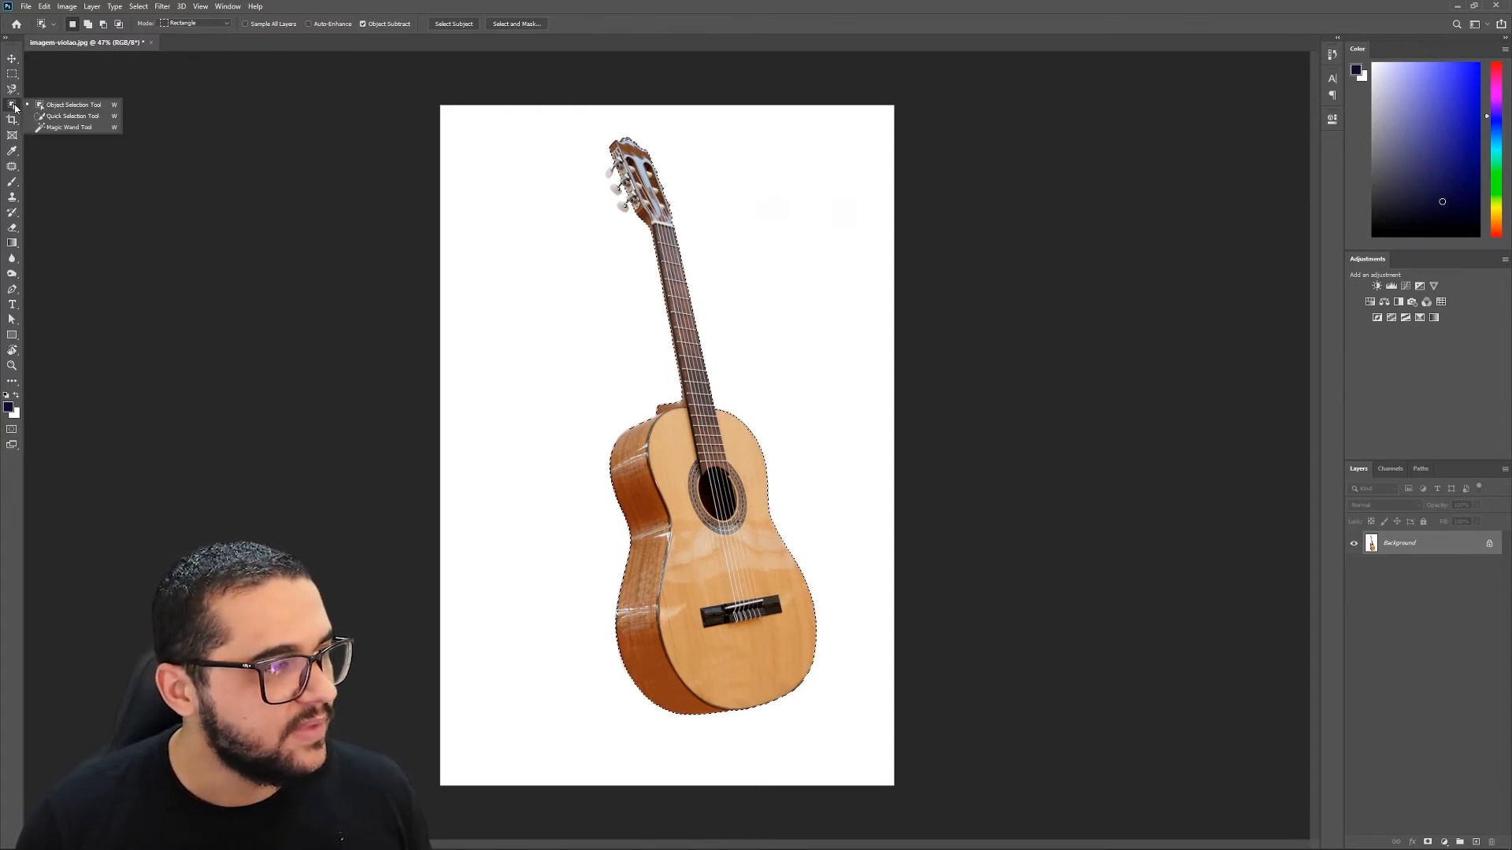
pyautogui.click(55, 117)
pyautogui.hotkey('ctrl', 'd')
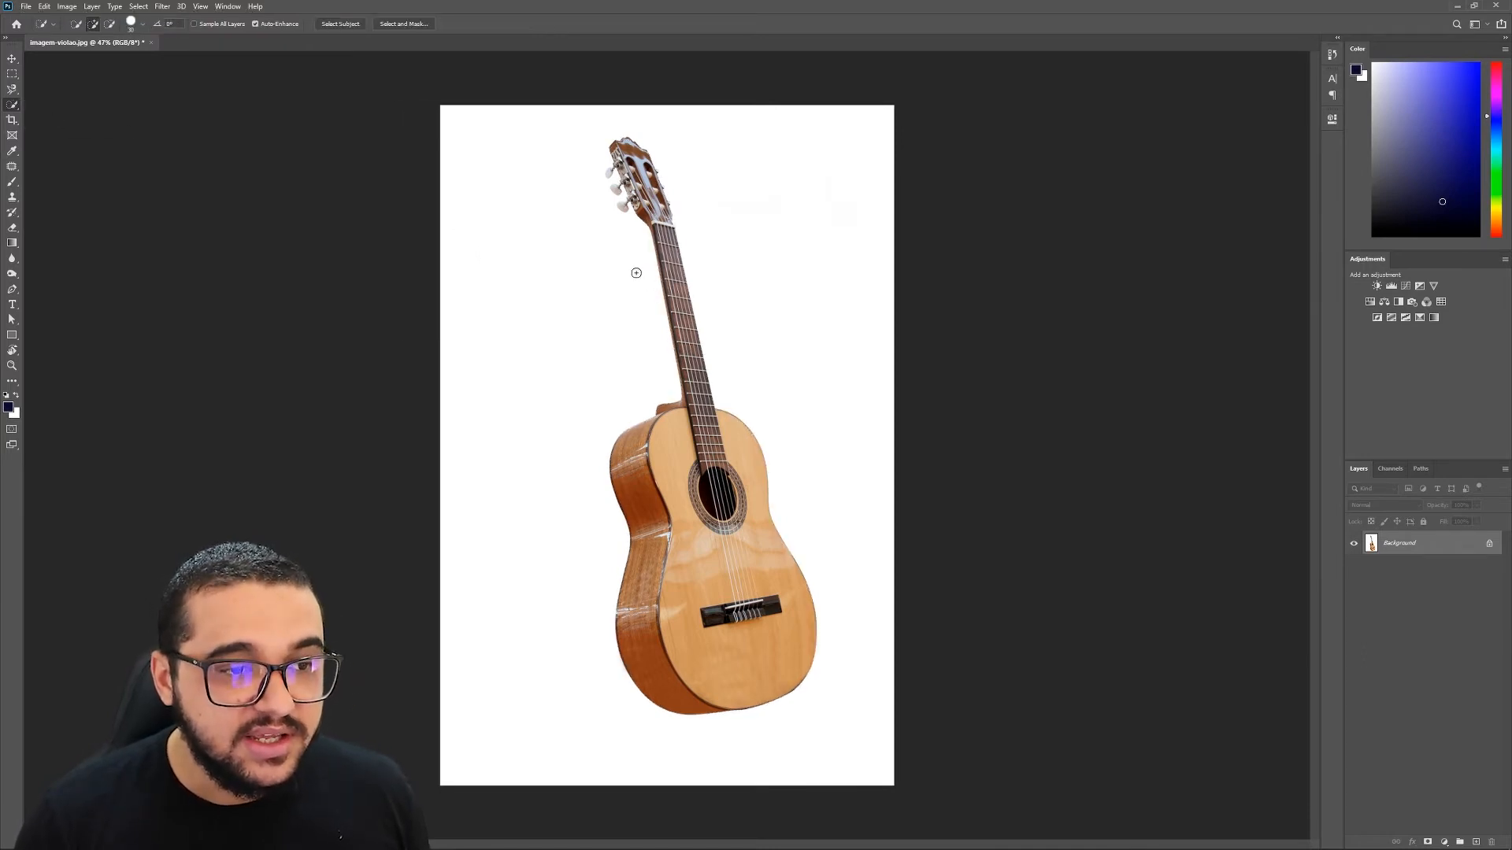
pyautogui.scroll(3, 637, 272)
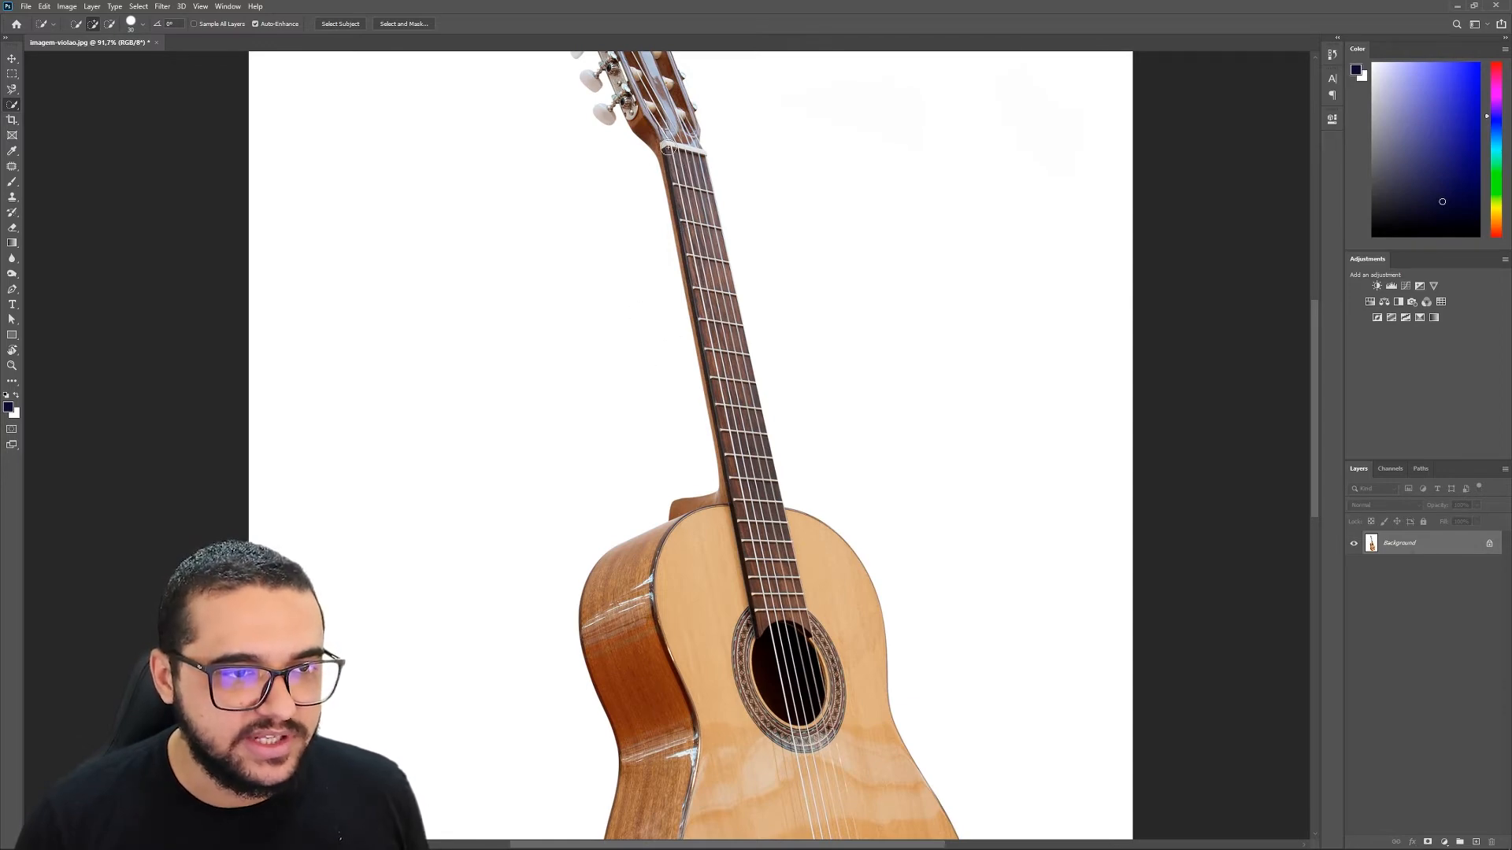
pyautogui.moveTo(677, 186)
pyautogui.mouseDown()
pyautogui.moveTo(757, 520)
pyautogui.moveTo(724, 423)
pyautogui.moveTo(742, 506)
pyautogui.moveTo(770, 488)
pyautogui.moveTo(755, 468)
pyautogui.moveTo(619, 597)
pyautogui.moveTo(647, 535)
pyautogui.moveTo(650, 695)
pyautogui.moveTo(715, 680)
pyautogui.moveTo(732, 723)
pyautogui.moveTo(778, 748)
pyautogui.moveTo(802, 673)
pyautogui.moveTo(768, 655)
pyautogui.moveTo(786, 560)
pyautogui.moveTo(853, 626)
pyautogui.moveTo(822, 582)
pyautogui.mouseUp()
pyautogui.moveTo(770, 722); pyautogui.dragTo(727, 448)
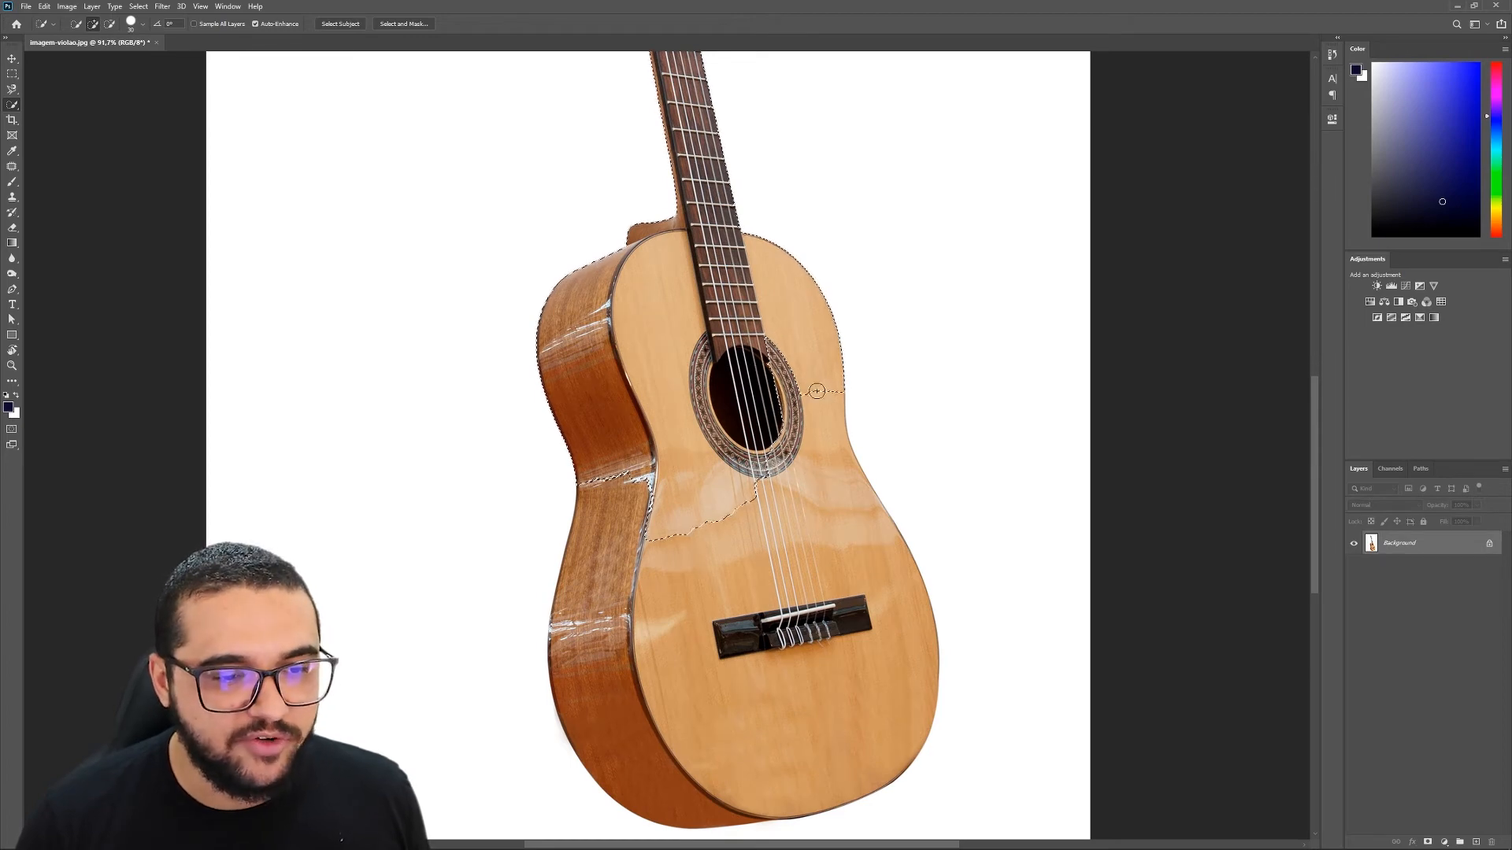
pyautogui.moveTo(814, 389); pyautogui.dragTo(827, 533)
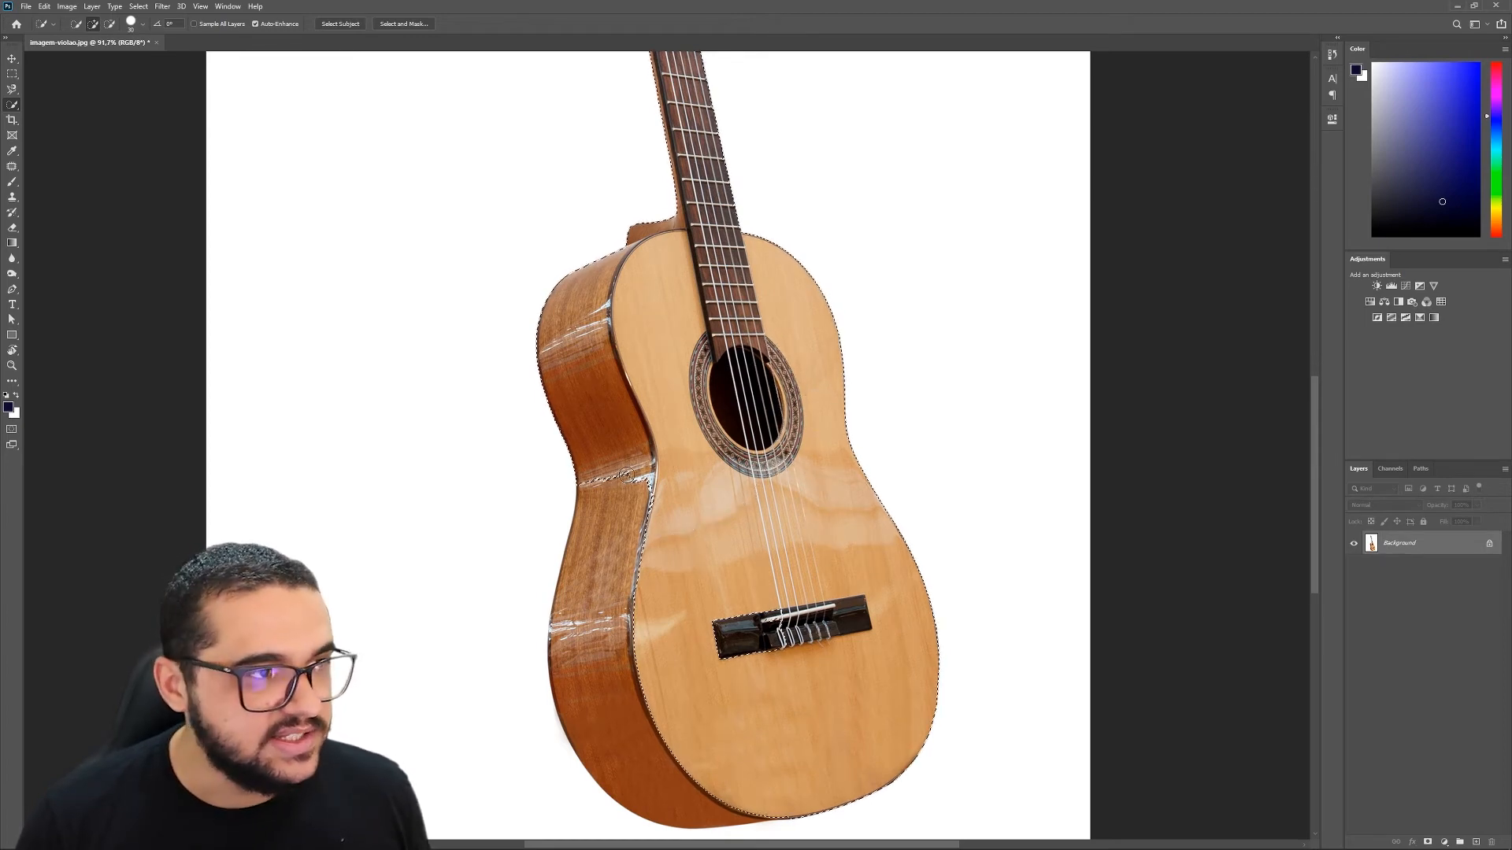
pyautogui.click(254, 25)
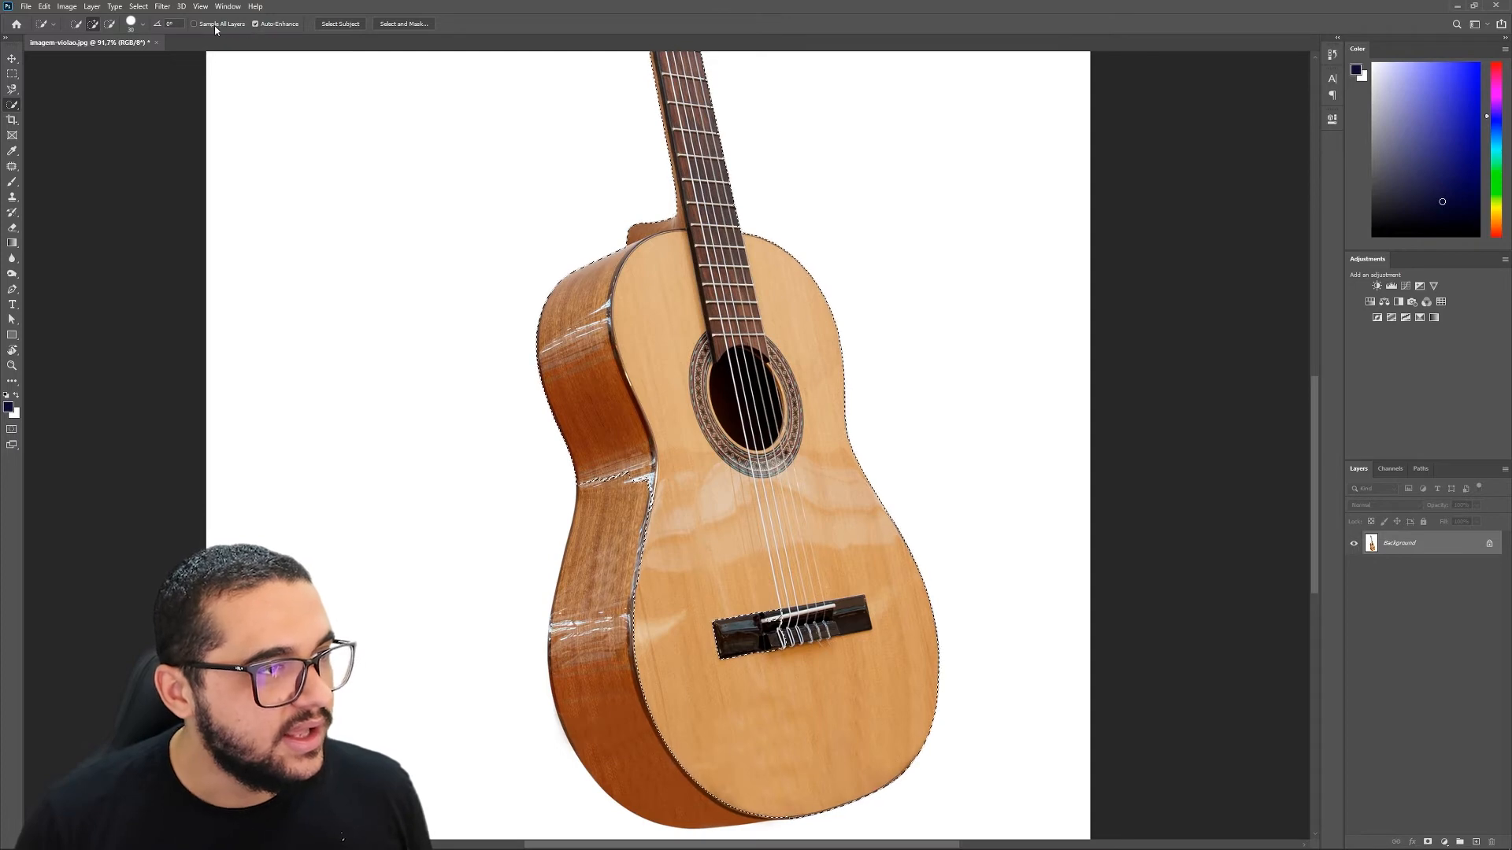
pyautogui.click(159, 23)
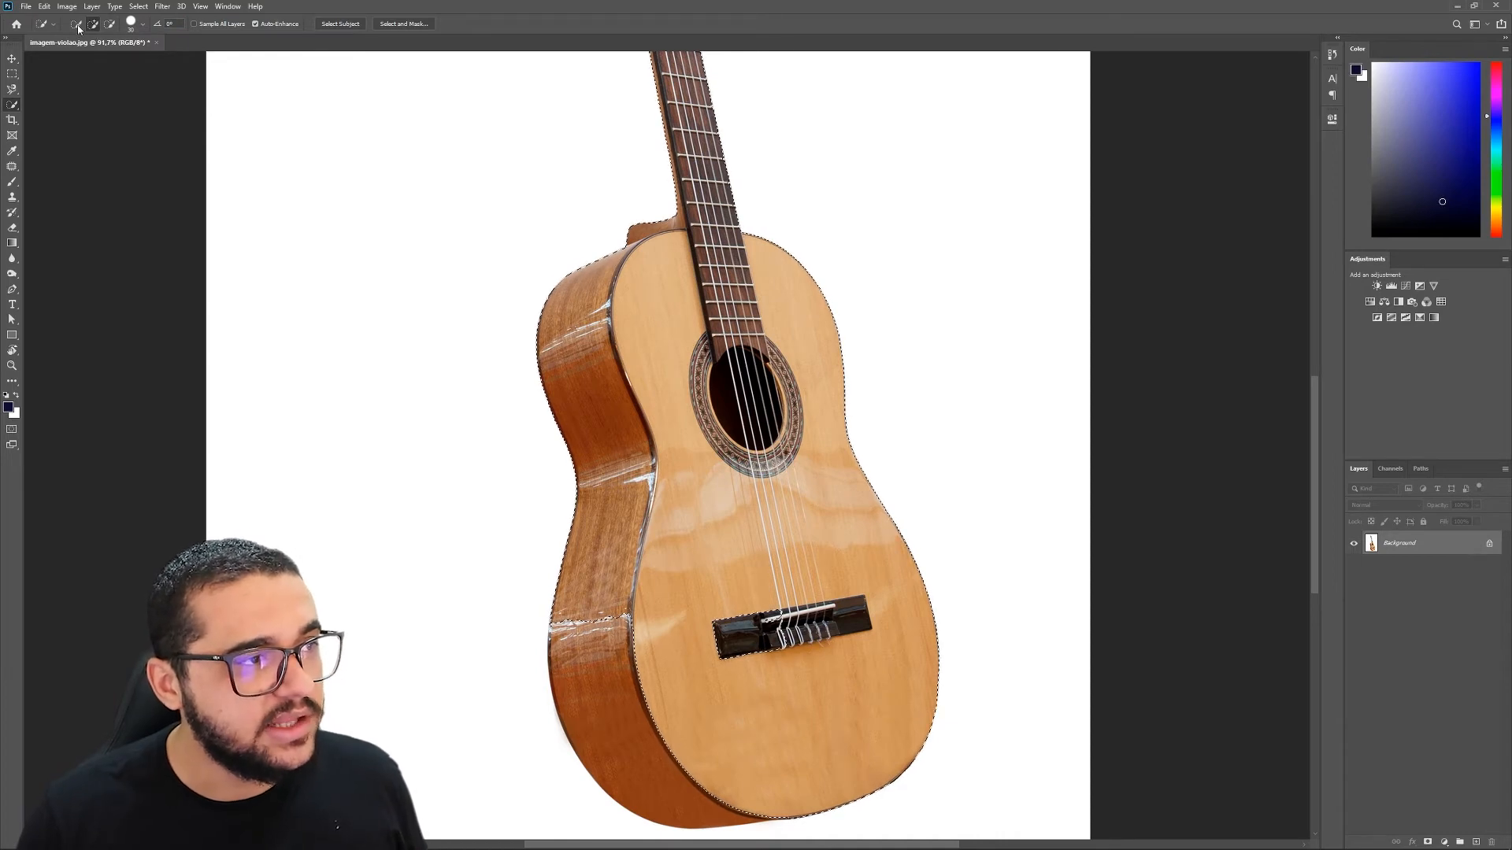
pyautogui.click(11, 89)
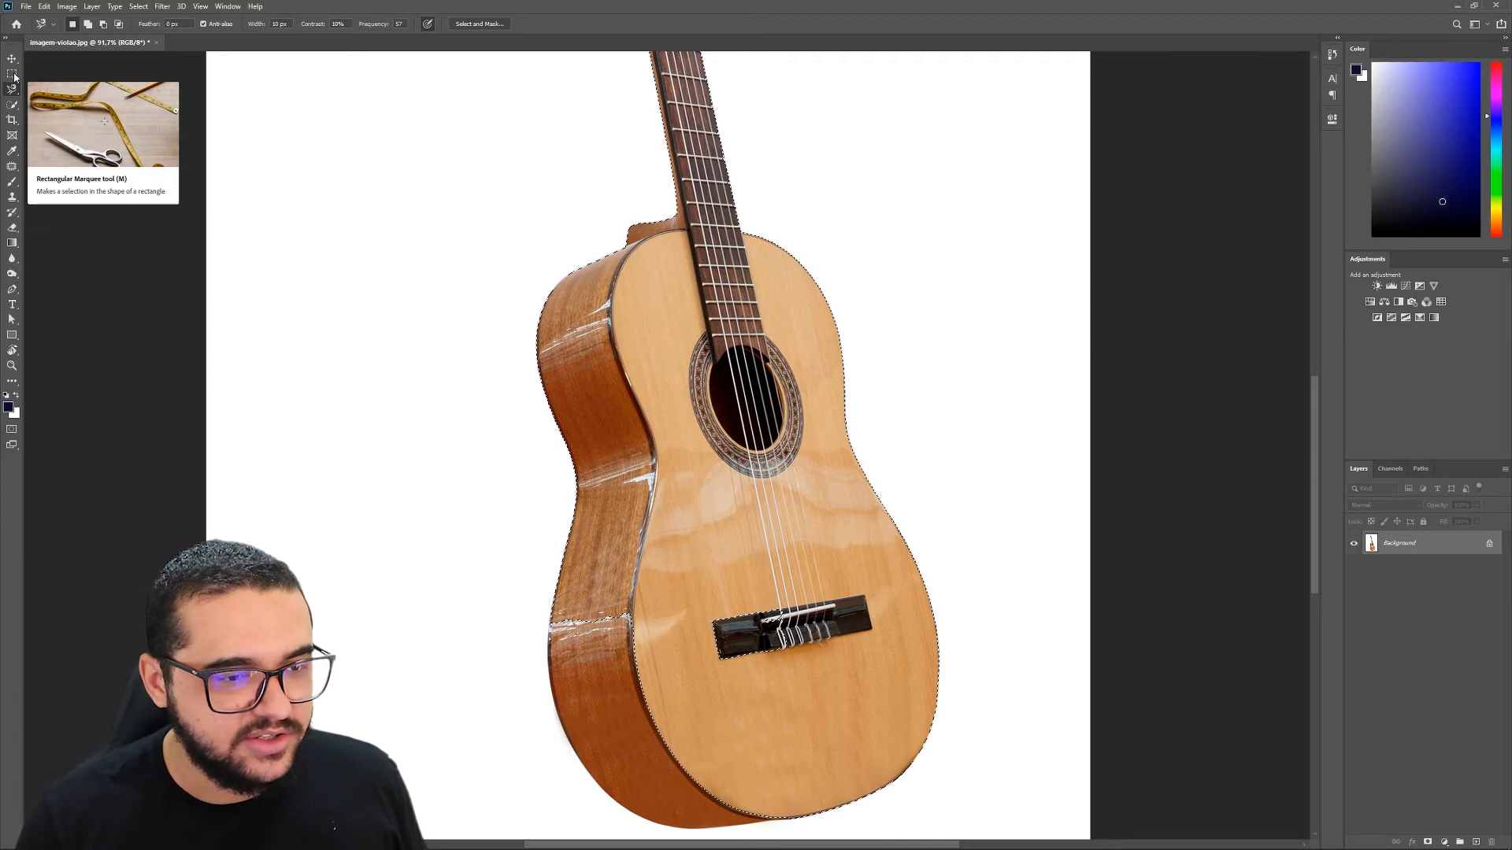
pyautogui.click(12, 104)
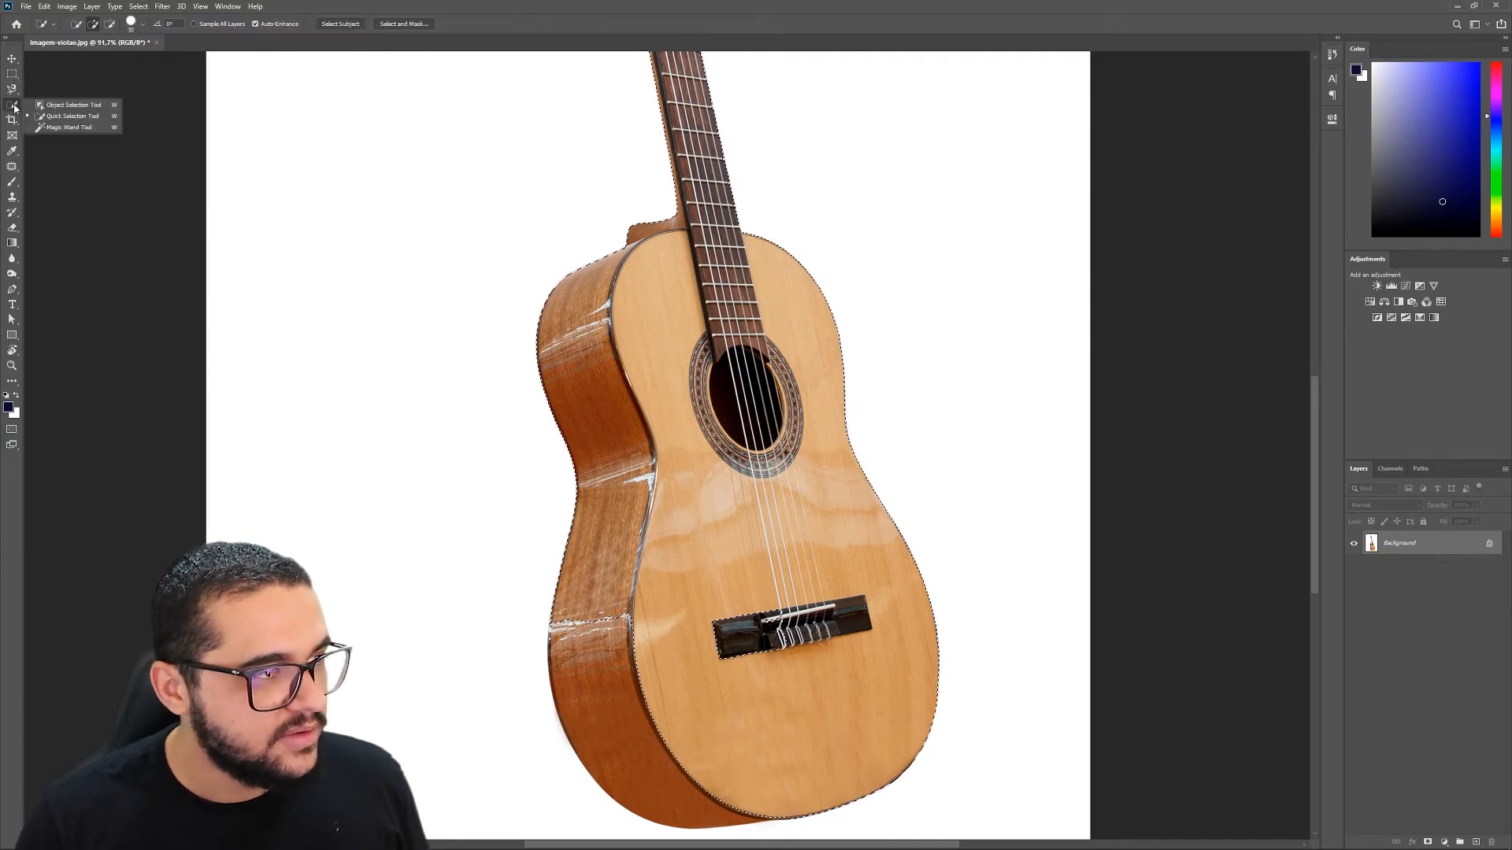
pyautogui.click(46, 116)
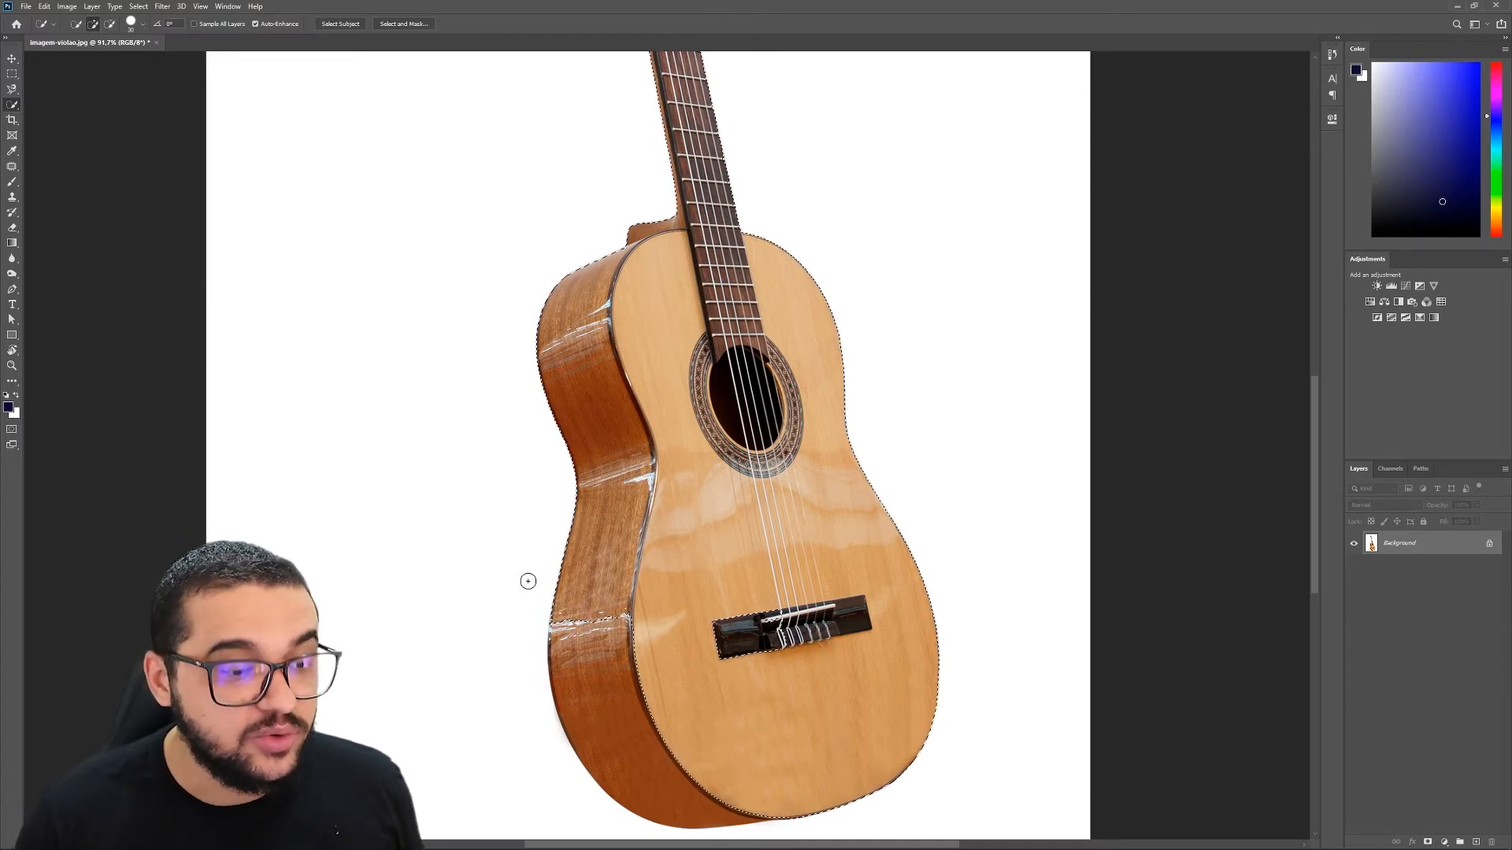
# Subtract the guitar's lower body from the quick selection and try a fresh stroke across the body in New Selection mode
pyautogui.press('alt')
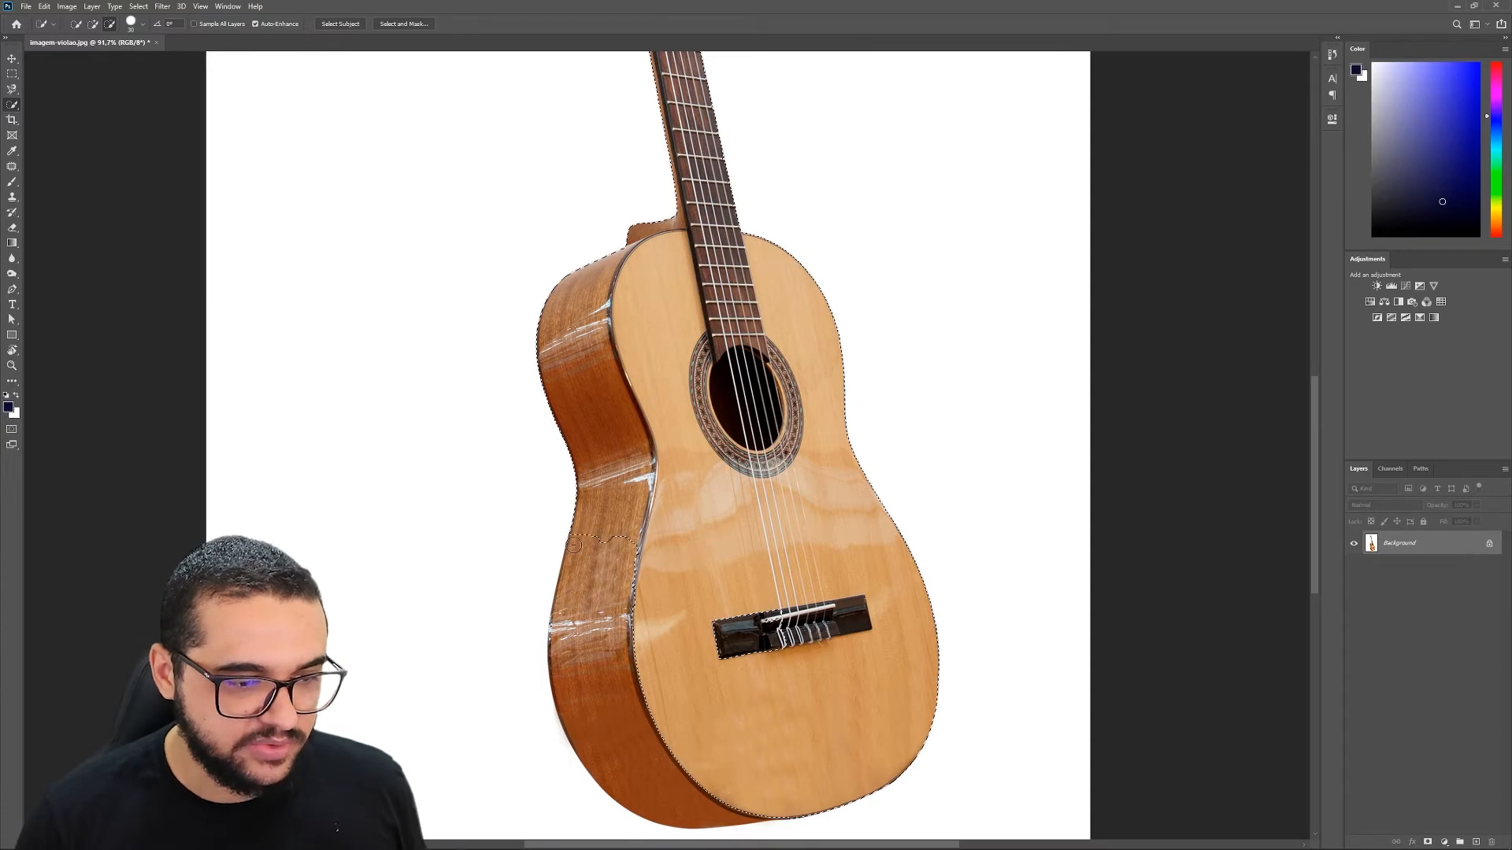
pyautogui.moveTo(652, 718)
pyautogui.mouseDown()
pyautogui.moveTo(737, 785)
pyautogui.moveTo(821, 723)
pyautogui.moveTo(764, 653)
pyautogui.moveTo(655, 601)
pyautogui.mouseUp()
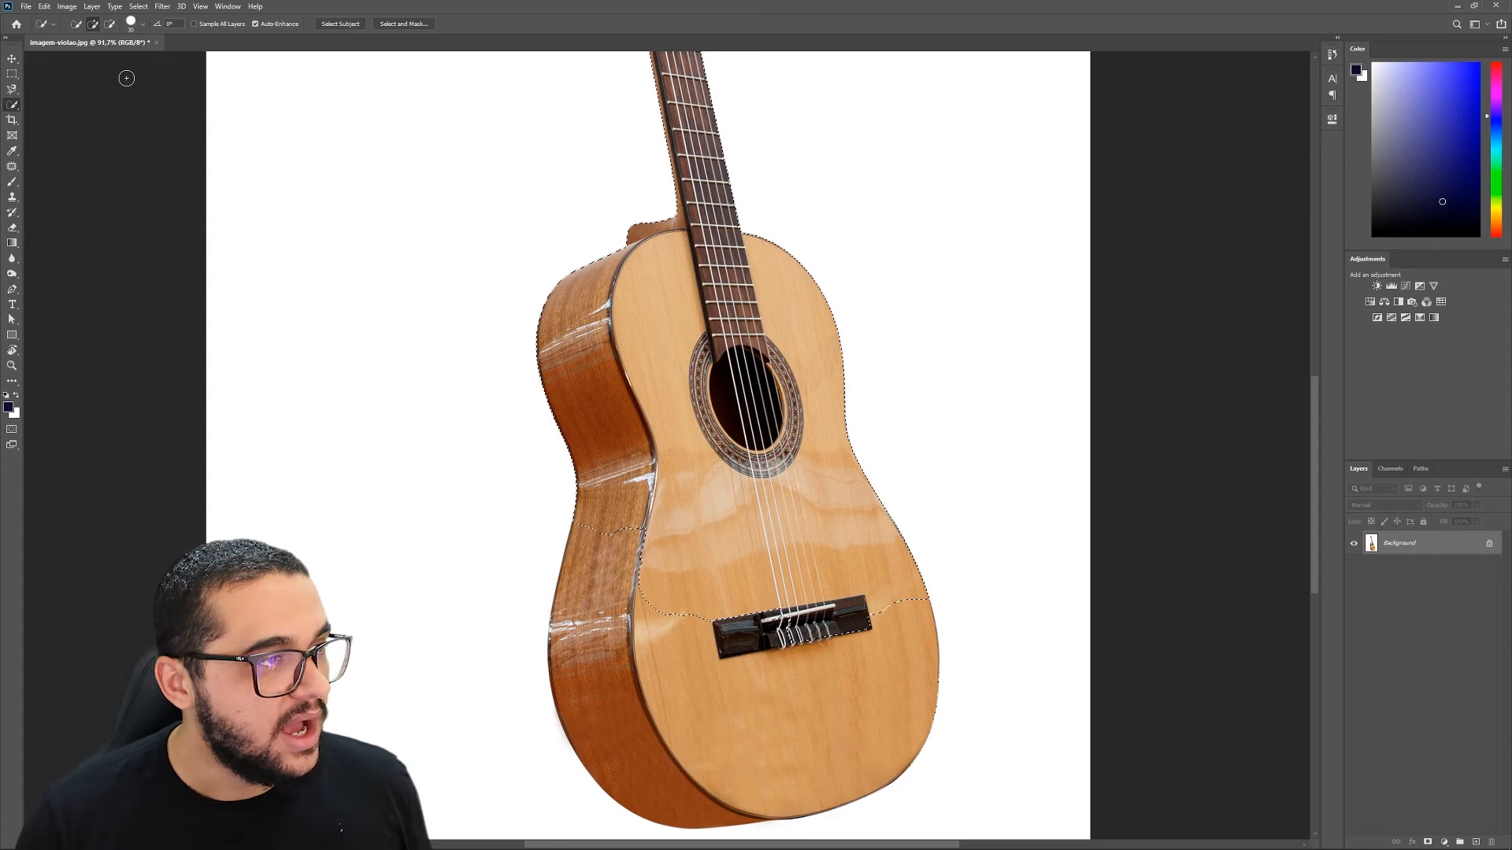
pyautogui.click(75, 23)
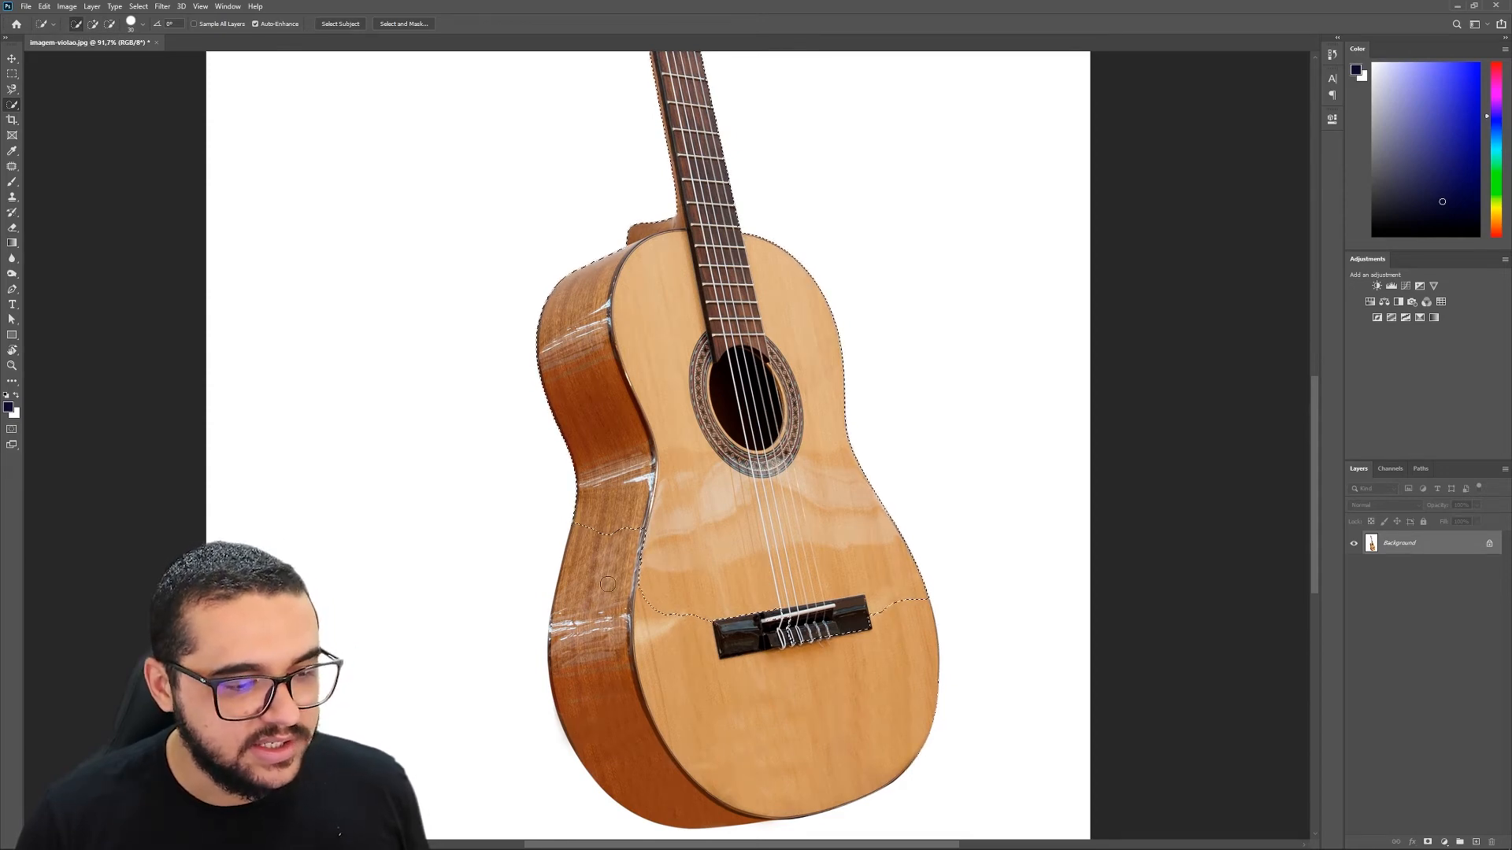
pyautogui.moveTo(519, 625)
pyautogui.mouseDown()
pyautogui.moveTo(599, 565)
pyautogui.moveTo(643, 457)
pyautogui.moveTo(589, 336)
pyautogui.moveTo(653, 289)
pyautogui.moveTo(693, 283)
pyautogui.moveTo(738, 322)
pyautogui.moveTo(780, 327)
pyautogui.moveTo(819, 460)
pyautogui.moveTo(827, 576)
pyautogui.moveTo(725, 404)
pyautogui.mouseUp()
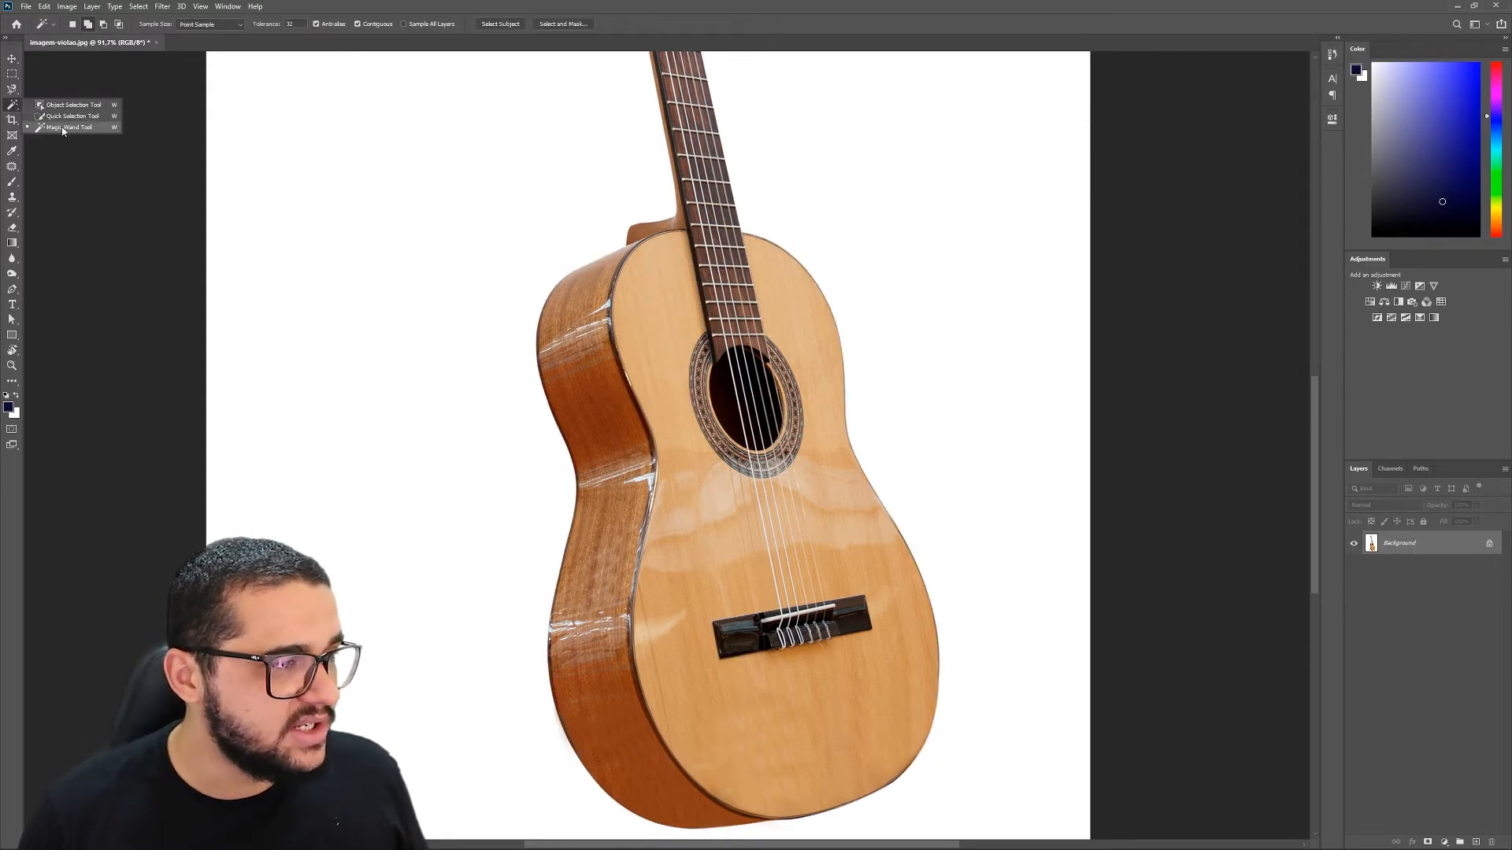
# Switch to the Magic Wand Tool and select the guitar's front face, adding the upper and lower parts of its side
pyautogui.click(65, 127)
pyautogui.scroll(-3, 625, 349)
pyautogui.moveTo(644, 292); pyautogui.dragTo(696, 507)
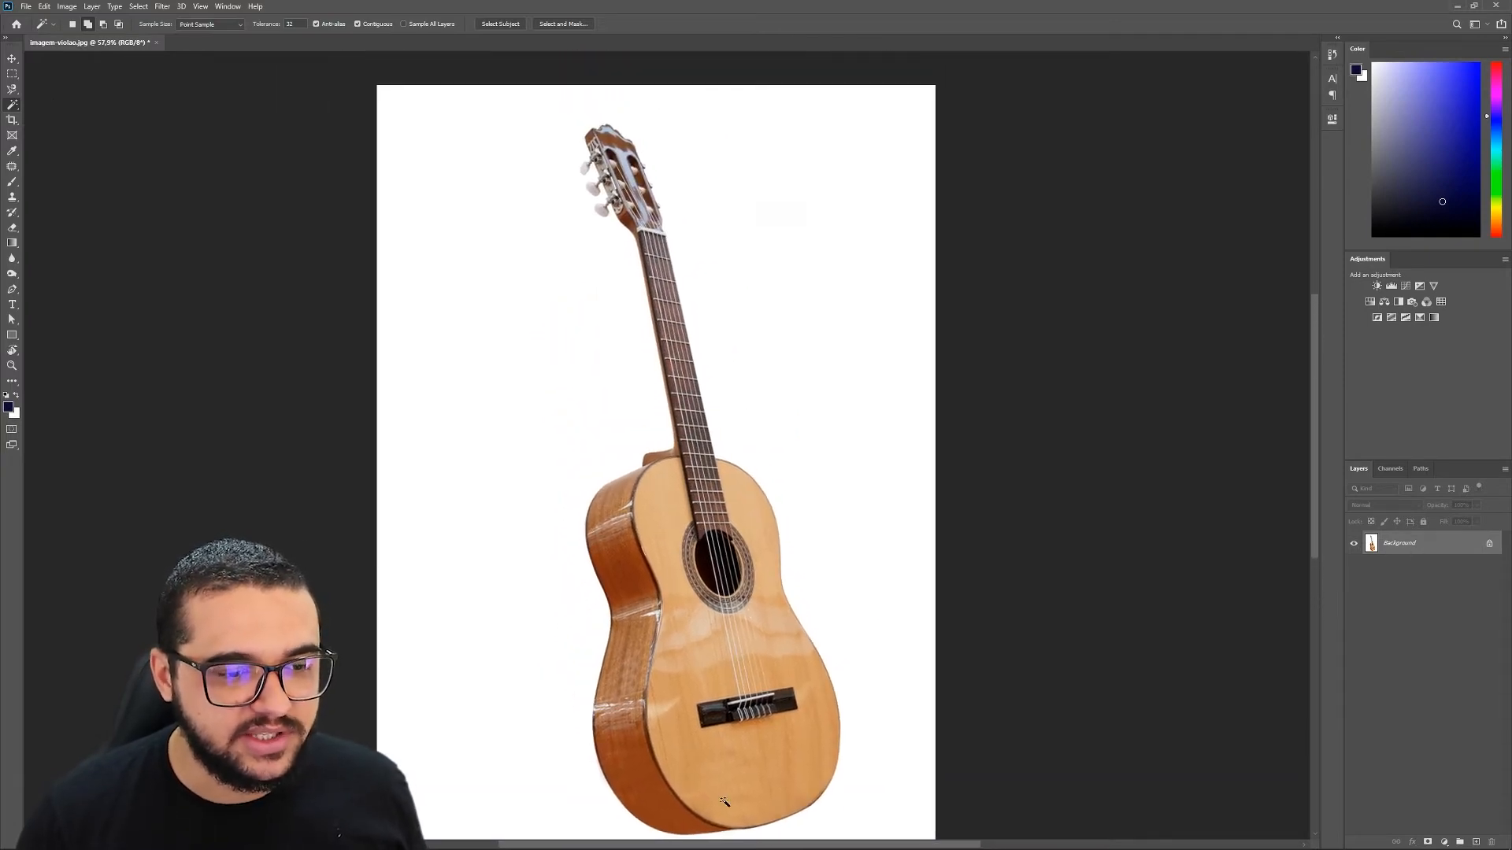
pyautogui.moveTo(717, 549); pyautogui.dragTo(673, 463)
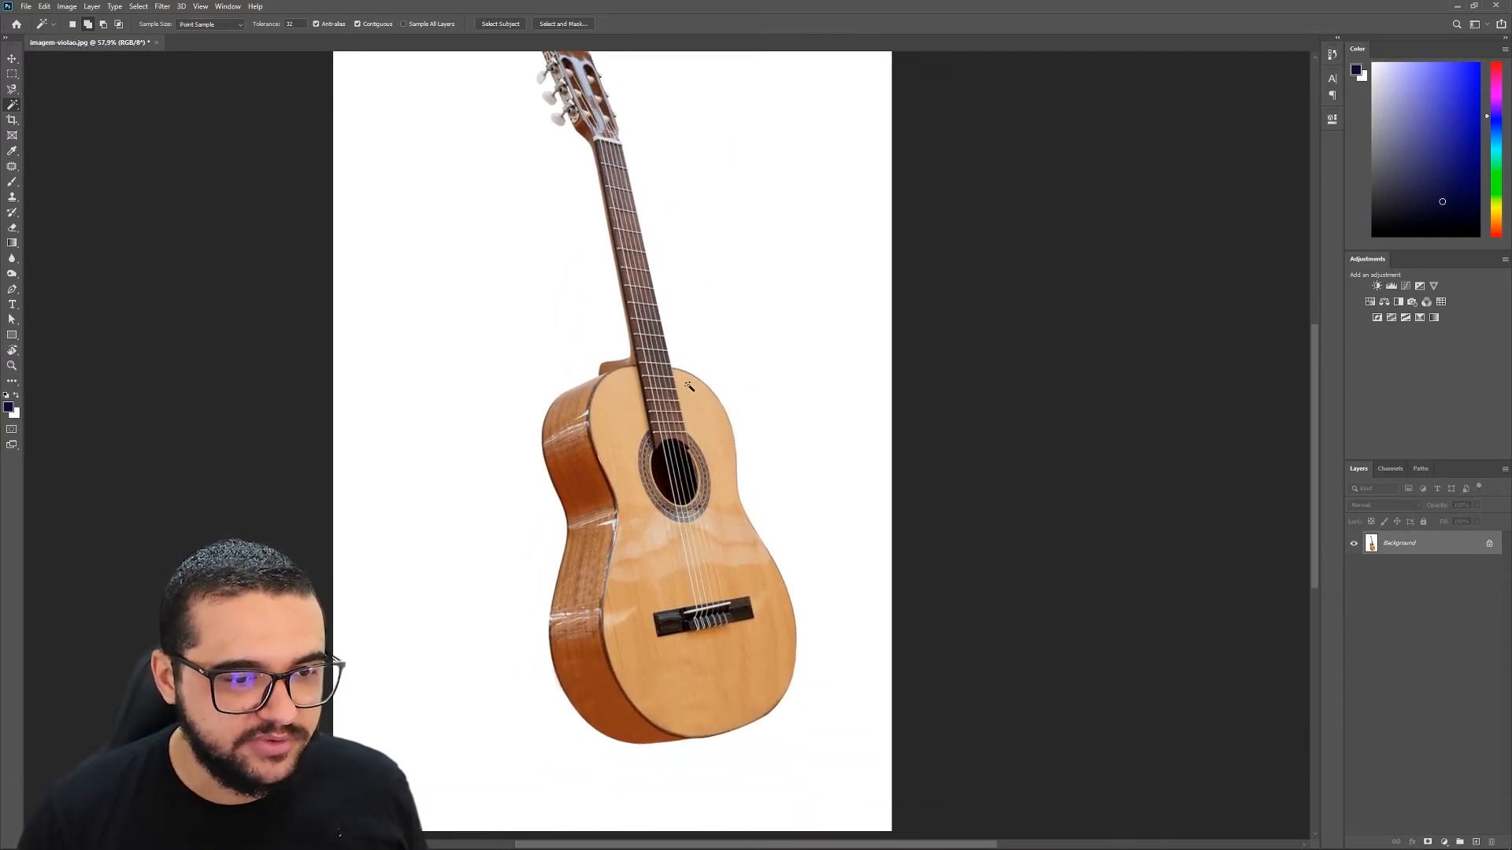
pyautogui.moveTo(673, 440); pyautogui.dragTo(612, 502)
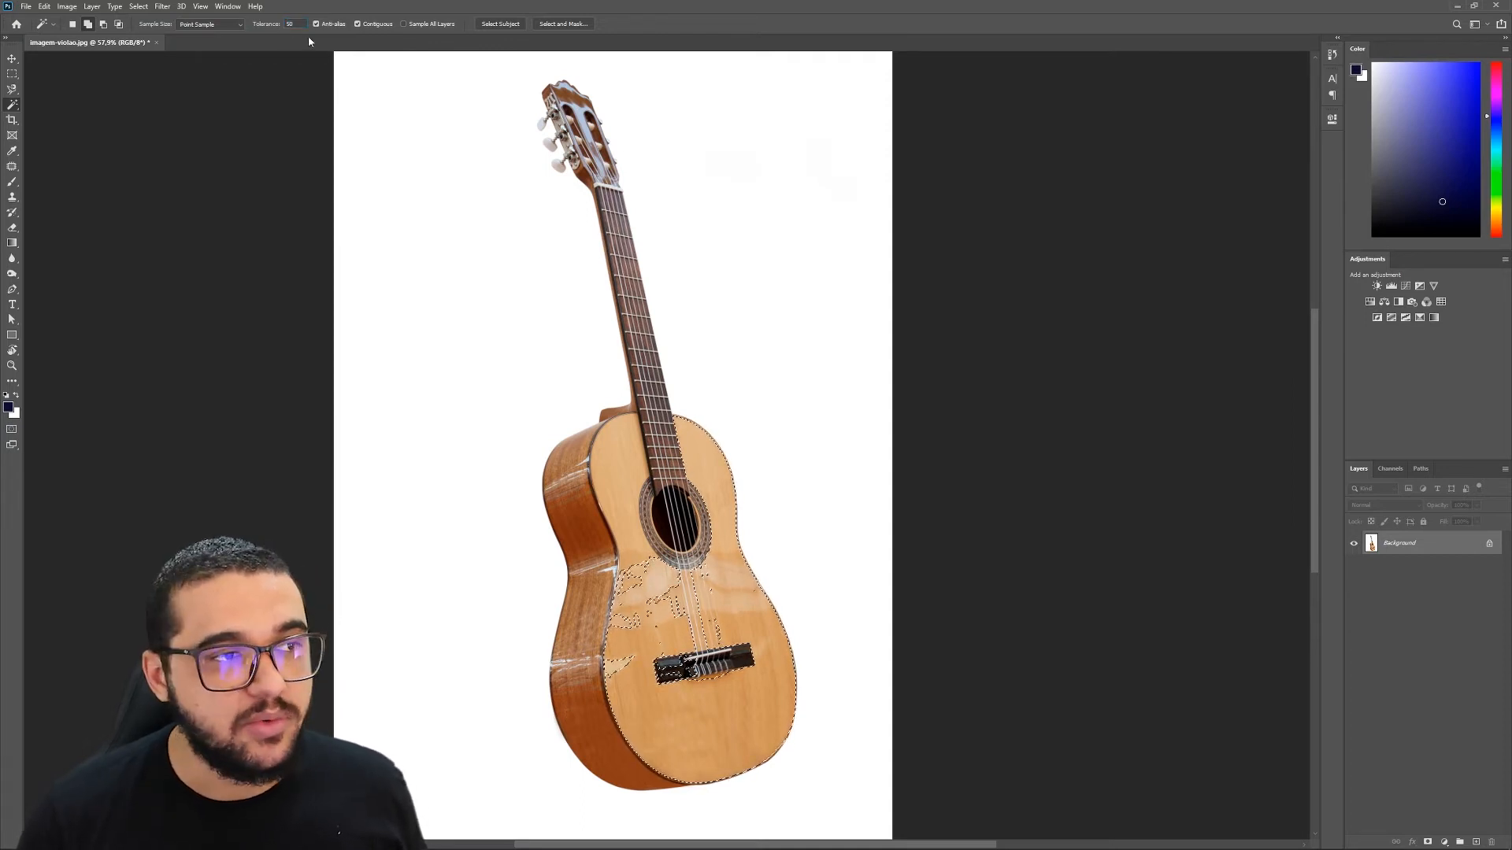
pyautogui.click(584, 478)
pyautogui.click(581, 522)
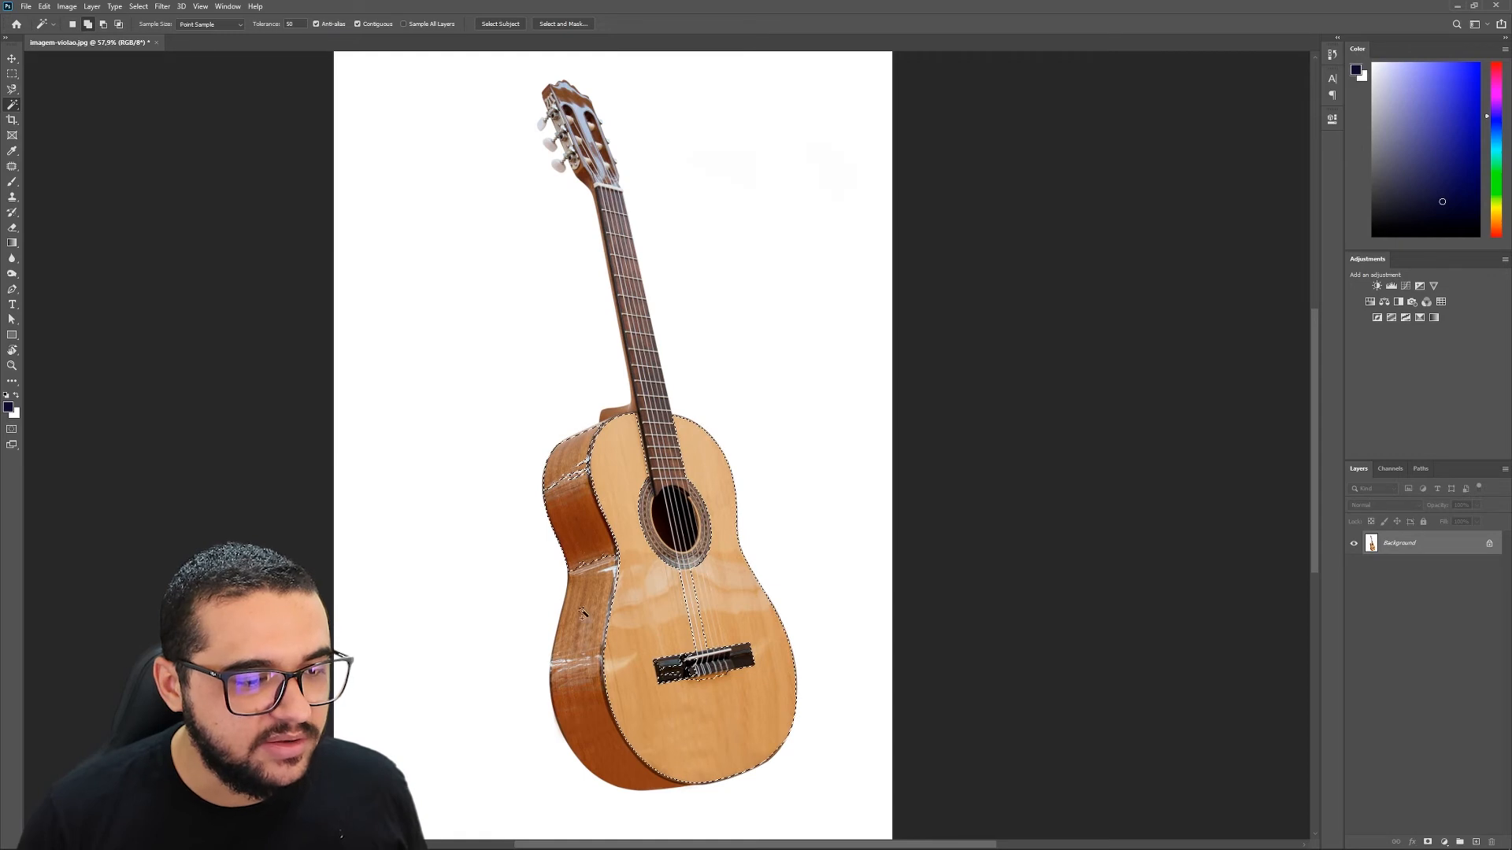
pyautogui.click(609, 762)
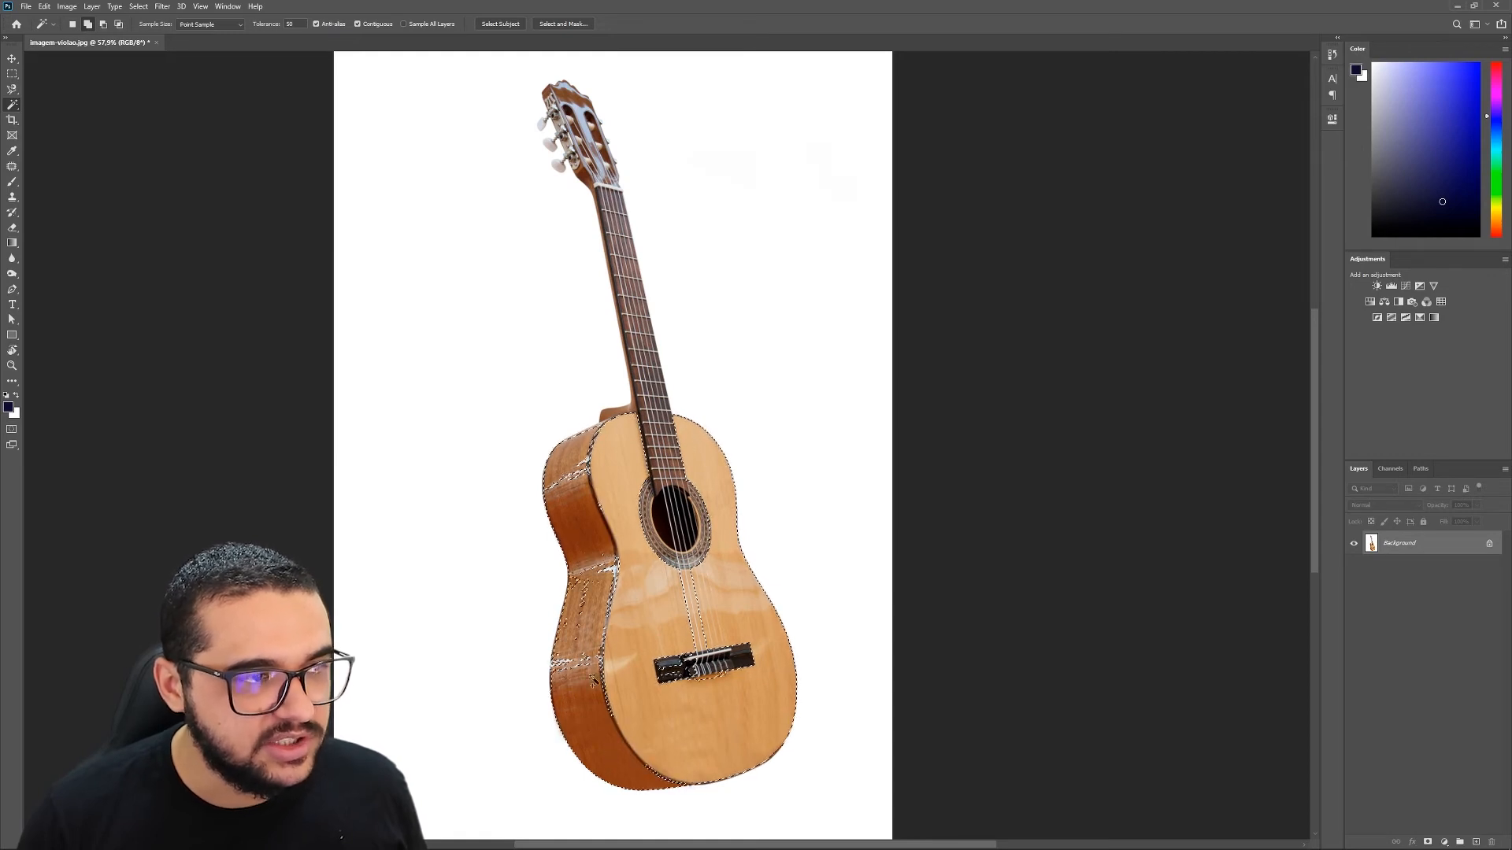
# Try Magic Wand tolerances of 0 and 255, sampling the guitar's neck at 255, and clear the resulting selection
pyautogui.write('0')
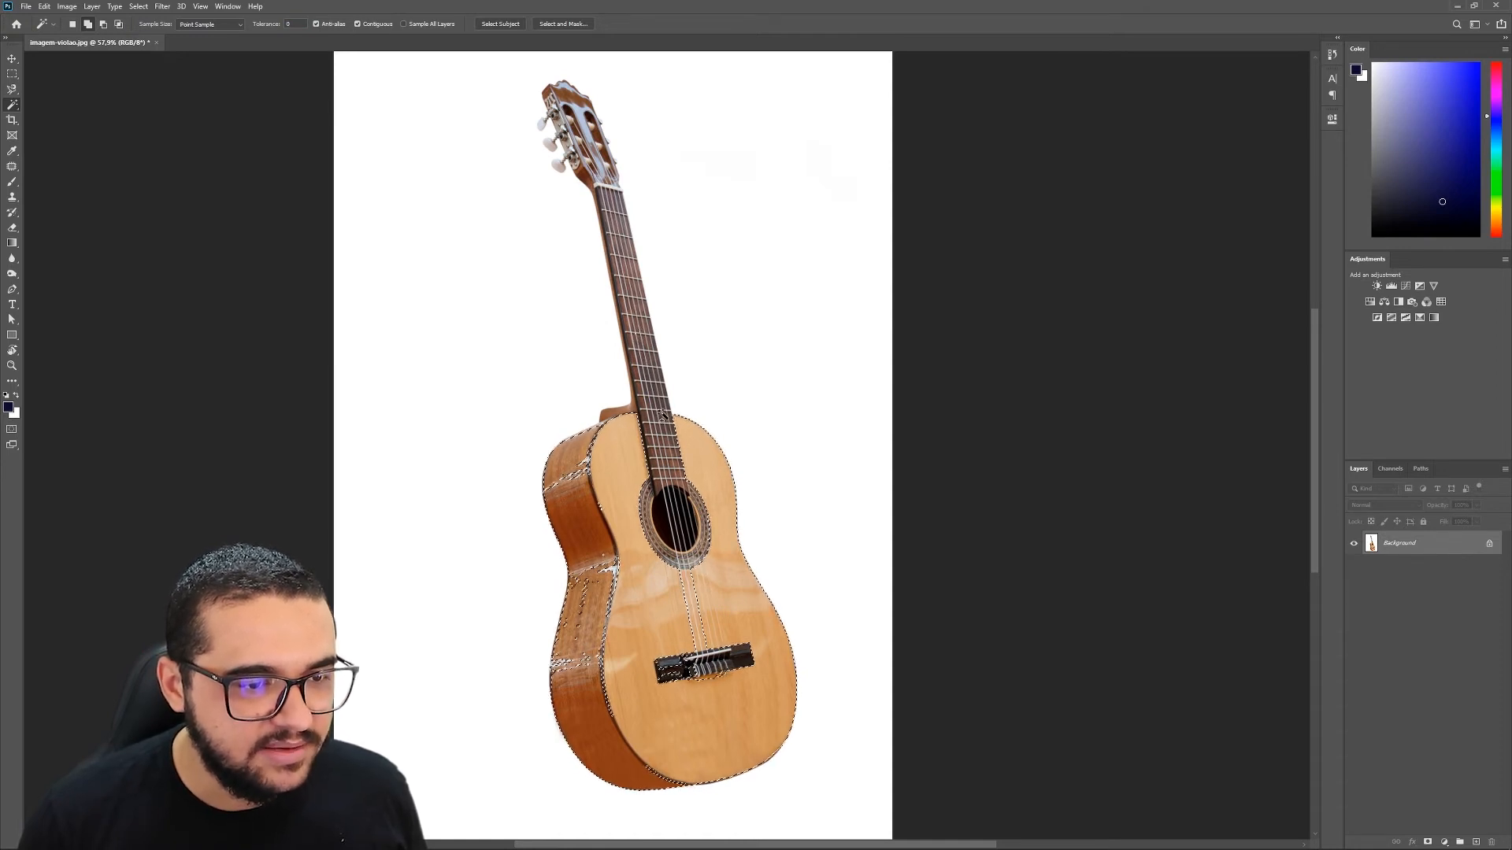
pyautogui.click(290, 25)
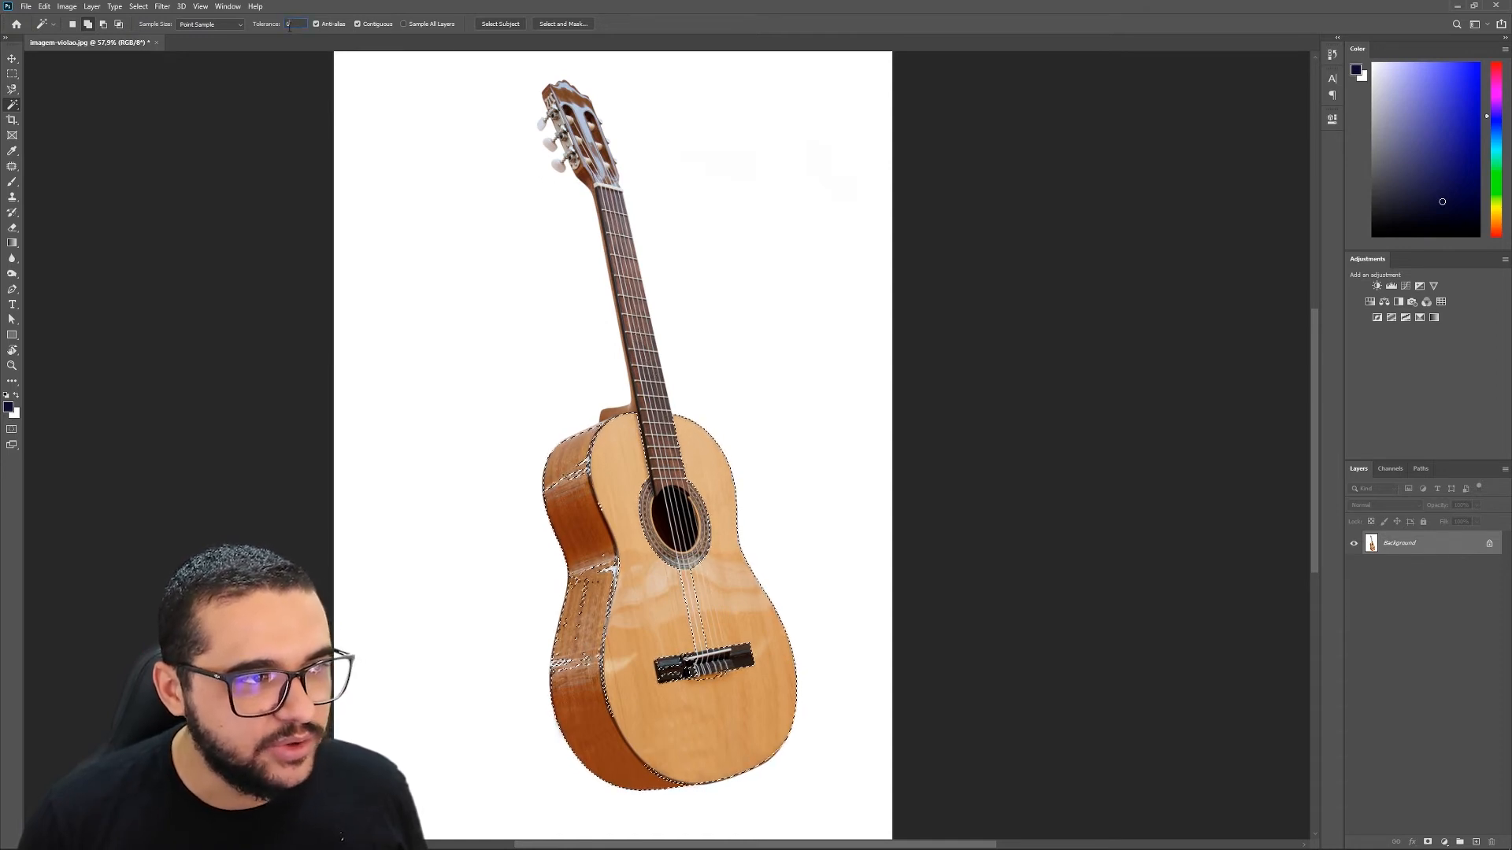
pyautogui.write('255')
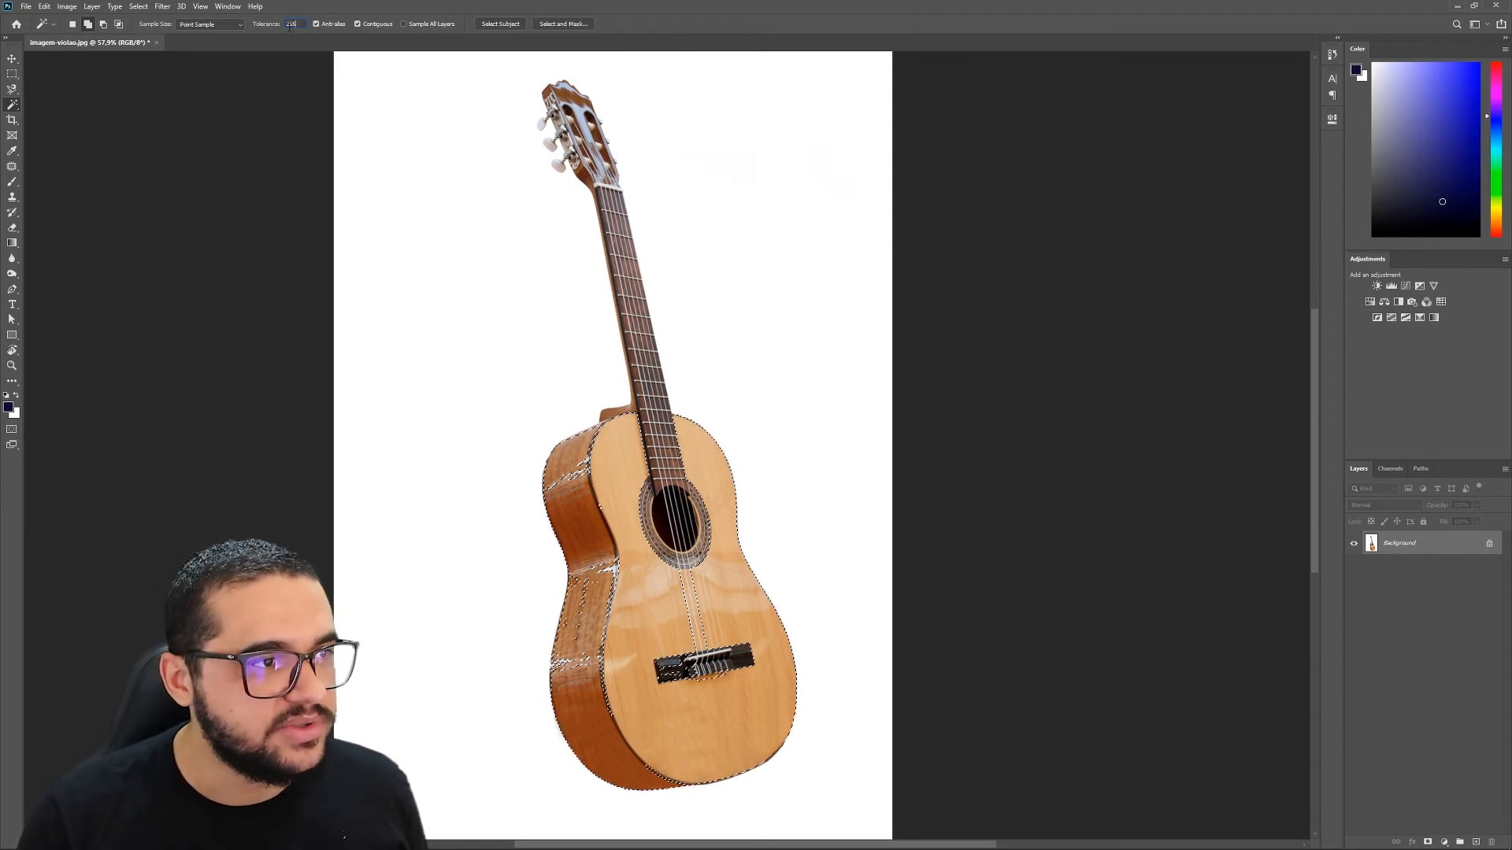
pyautogui.click(631, 300)
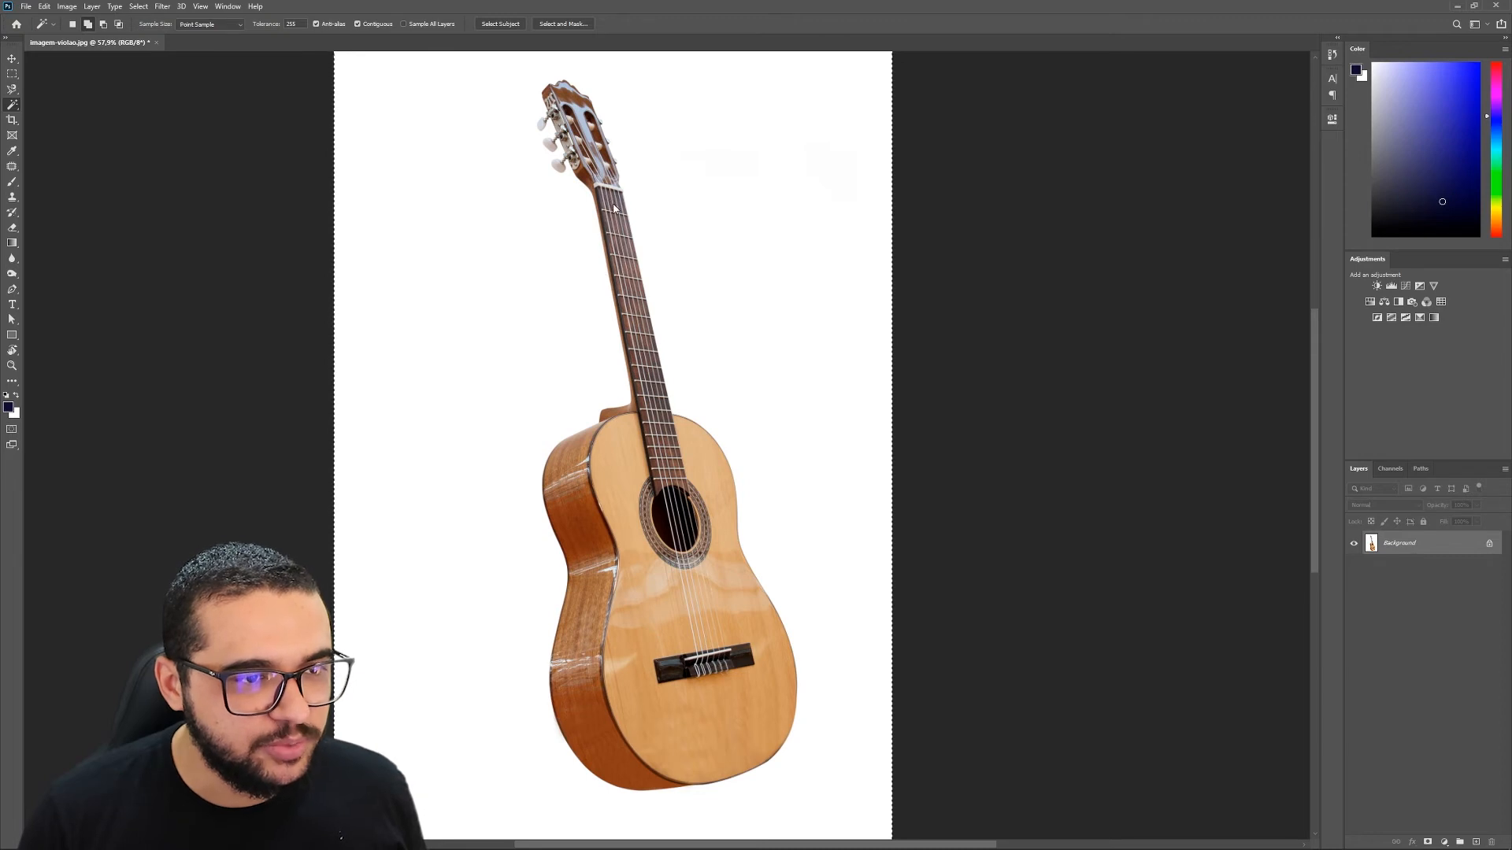
pyautogui.scroll(-3, 517, 263)
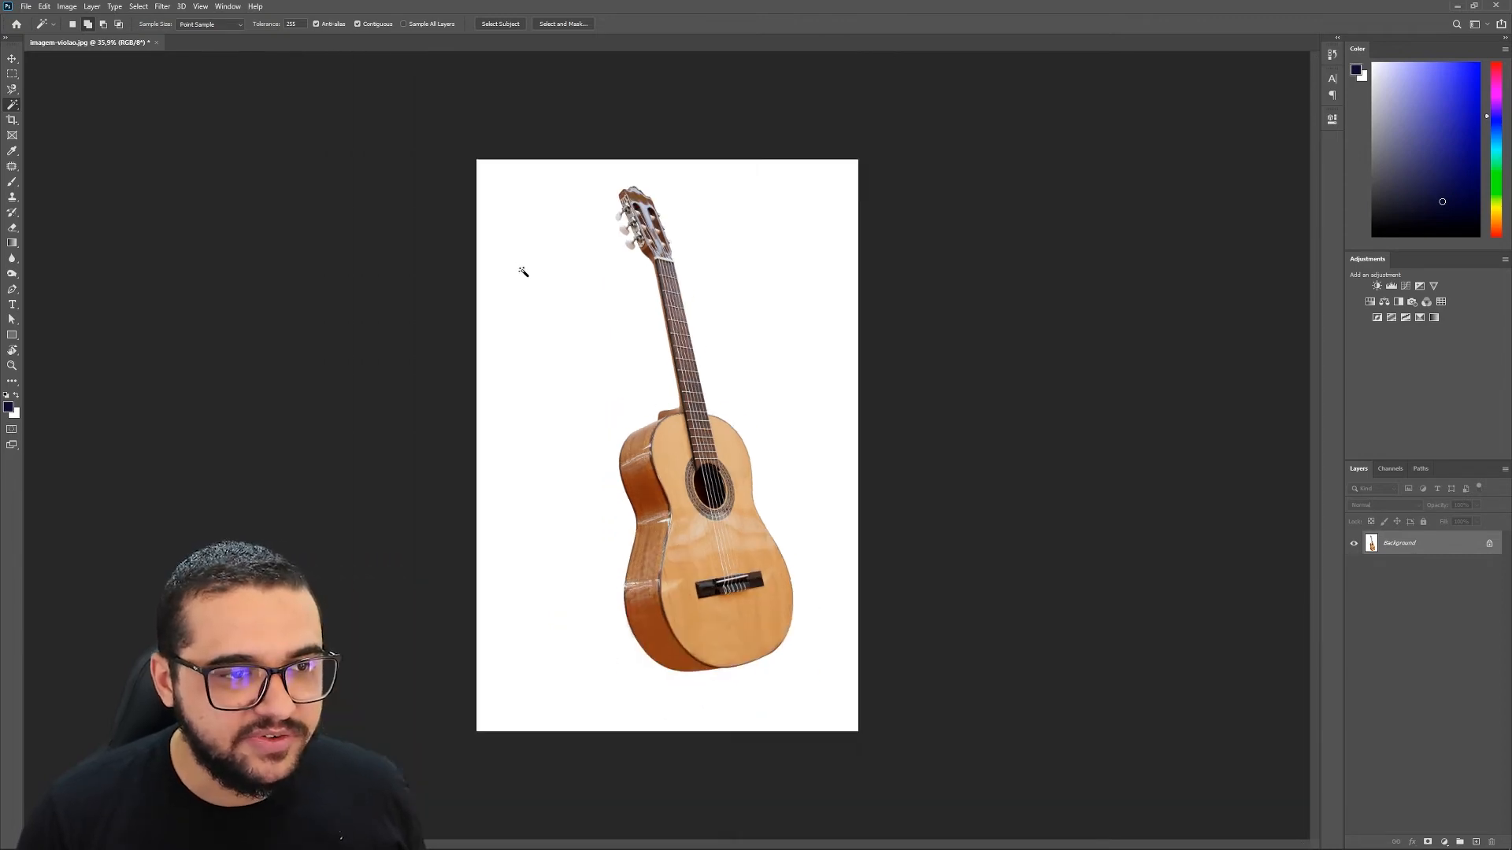
# Select the white background with the Magic Wand at tolerance 0, check its edge around the guitar and deselect
pyautogui.scroll(1, 655, 263)
pyautogui.click(267, 24)
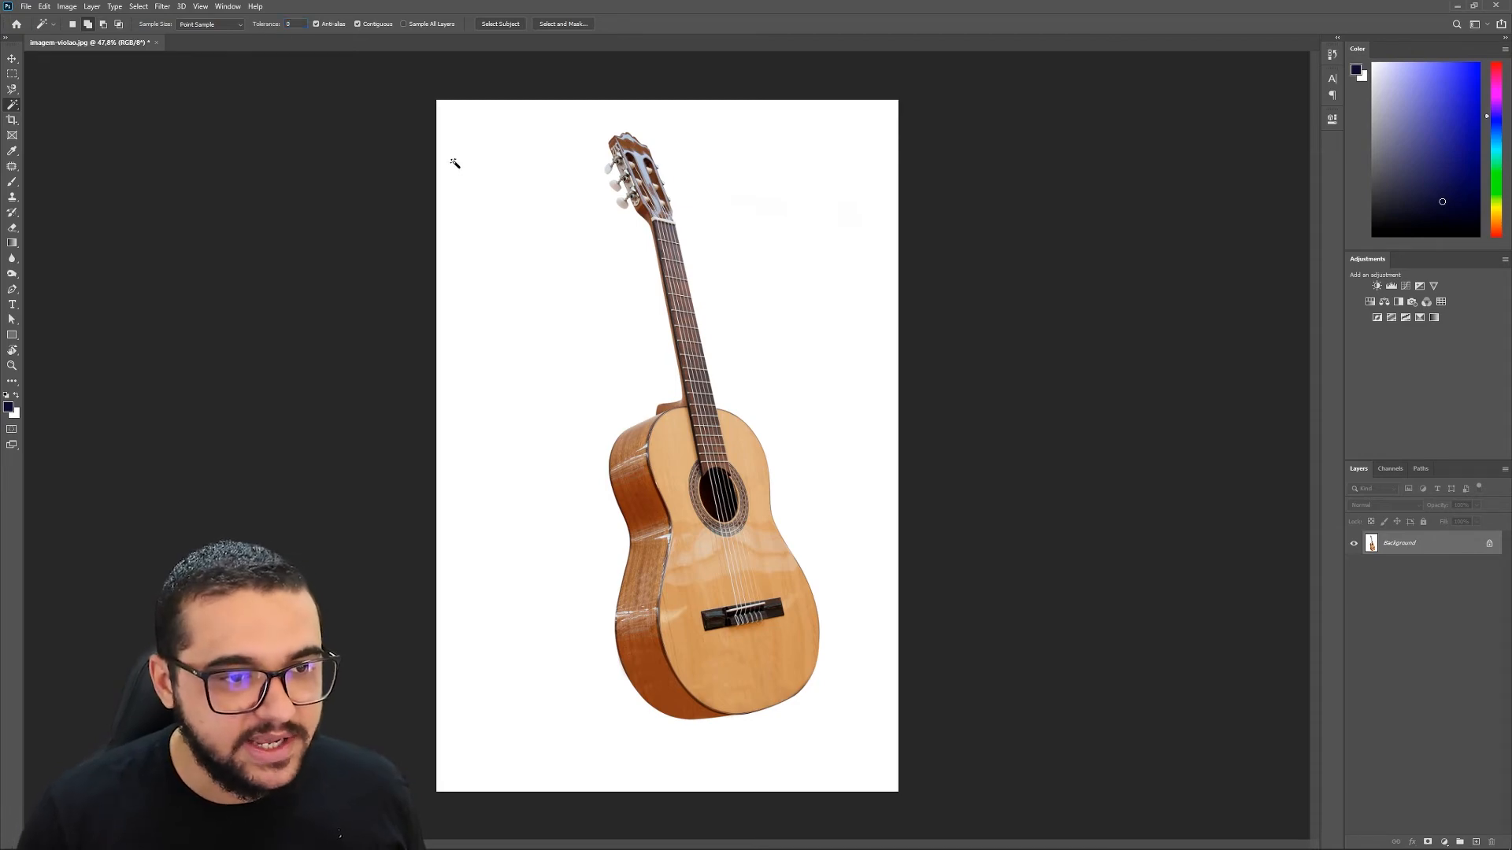
pyautogui.click(727, 270)
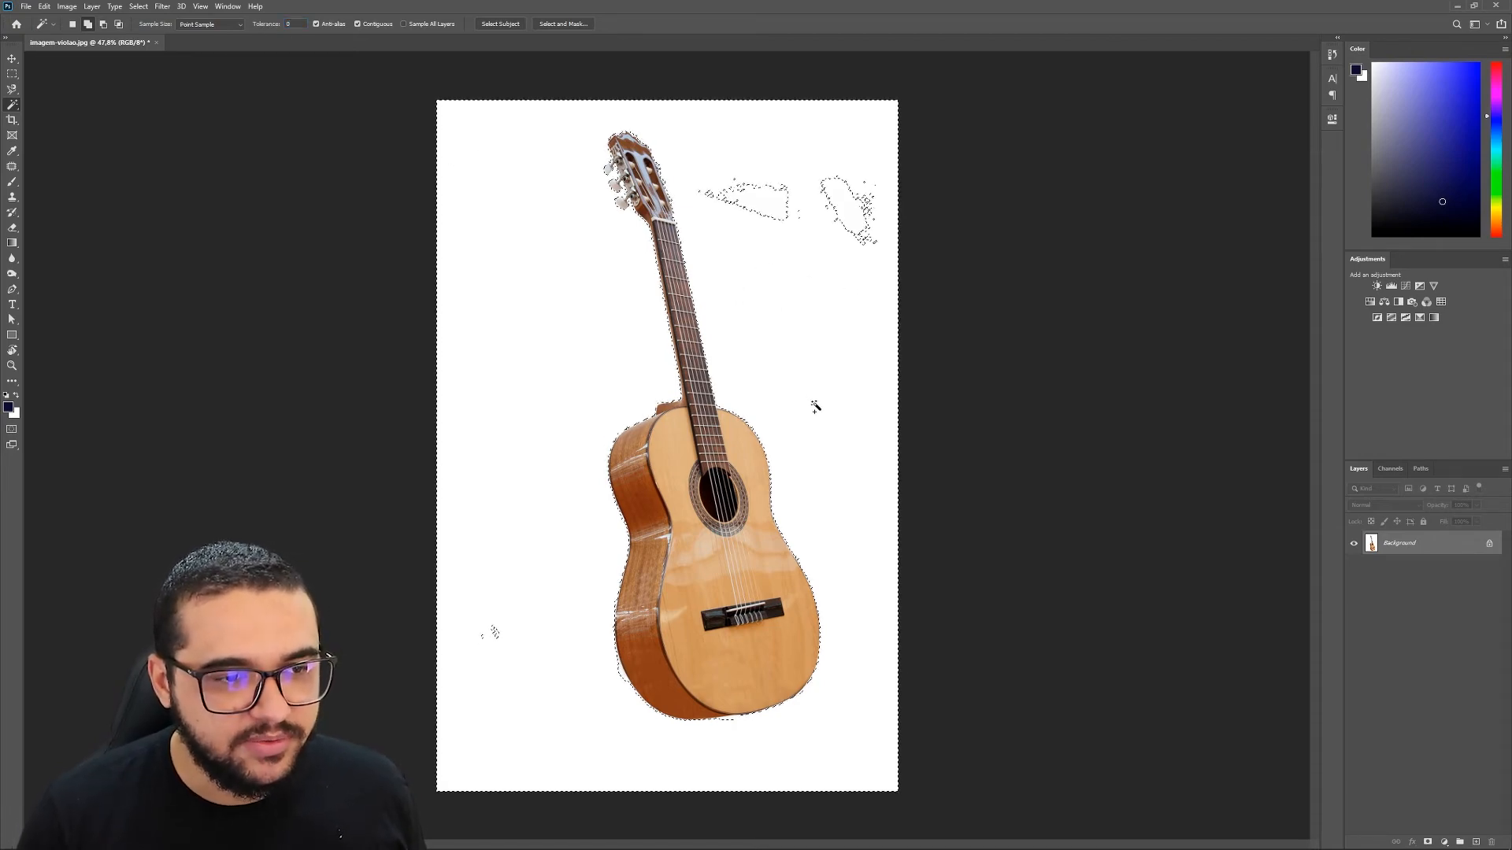
pyautogui.scroll(3, 775, 471)
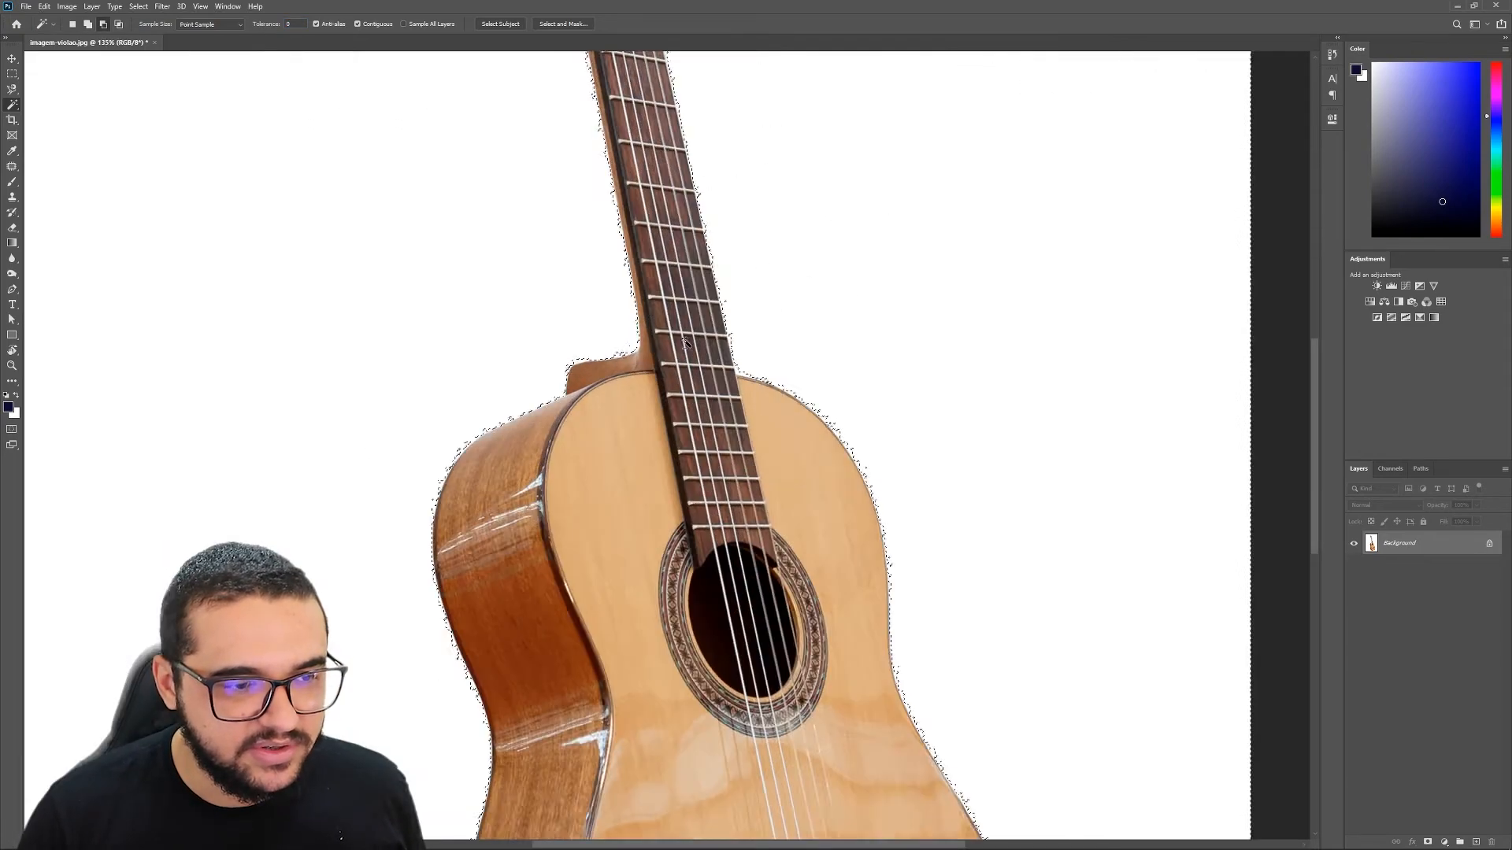
pyautogui.scroll(-2, 689, 411)
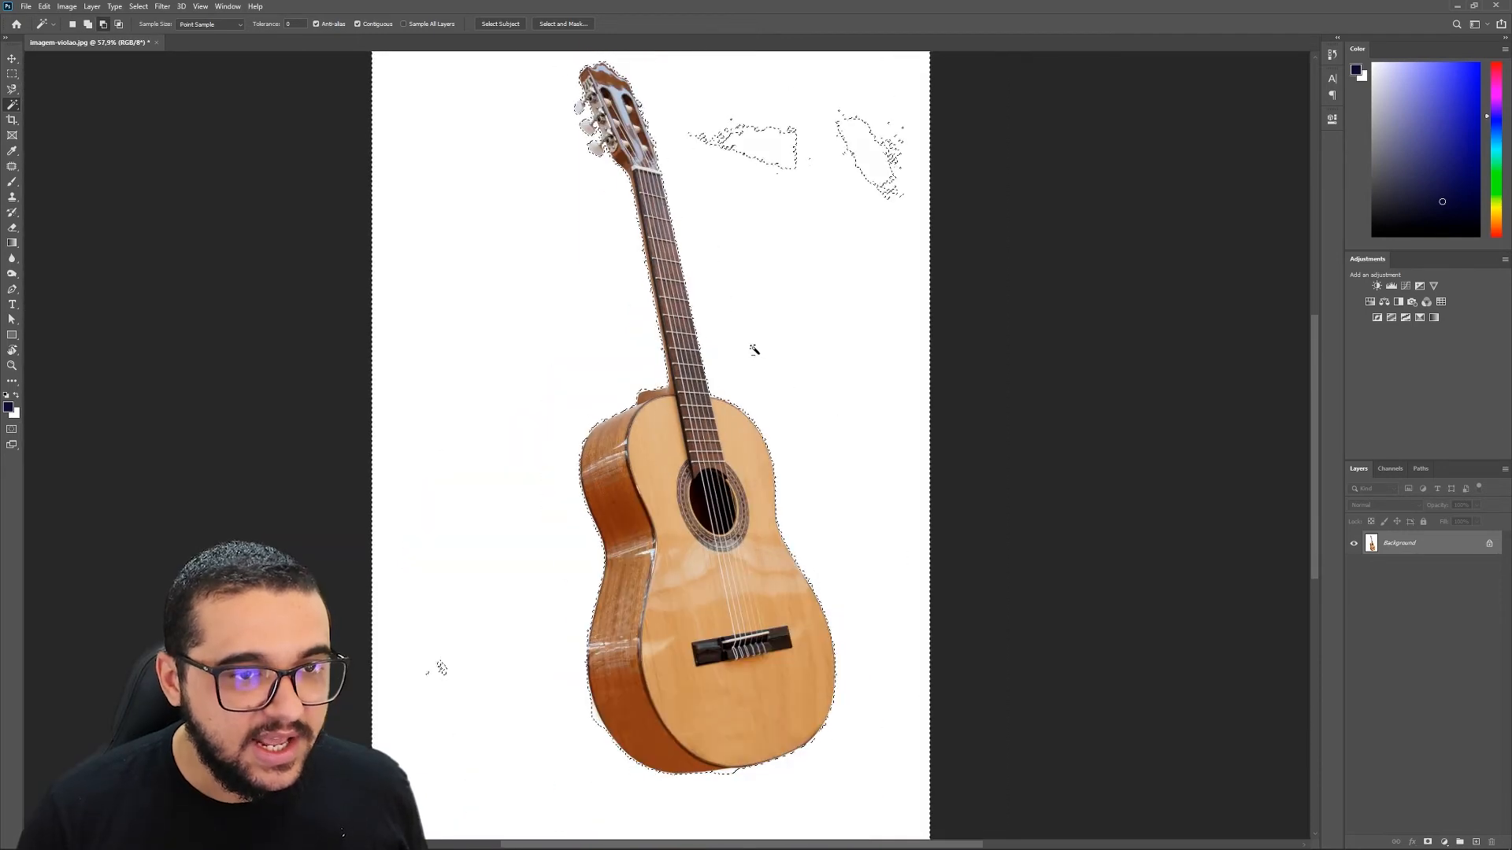
pyautogui.hotkey('ctrl', 'd')
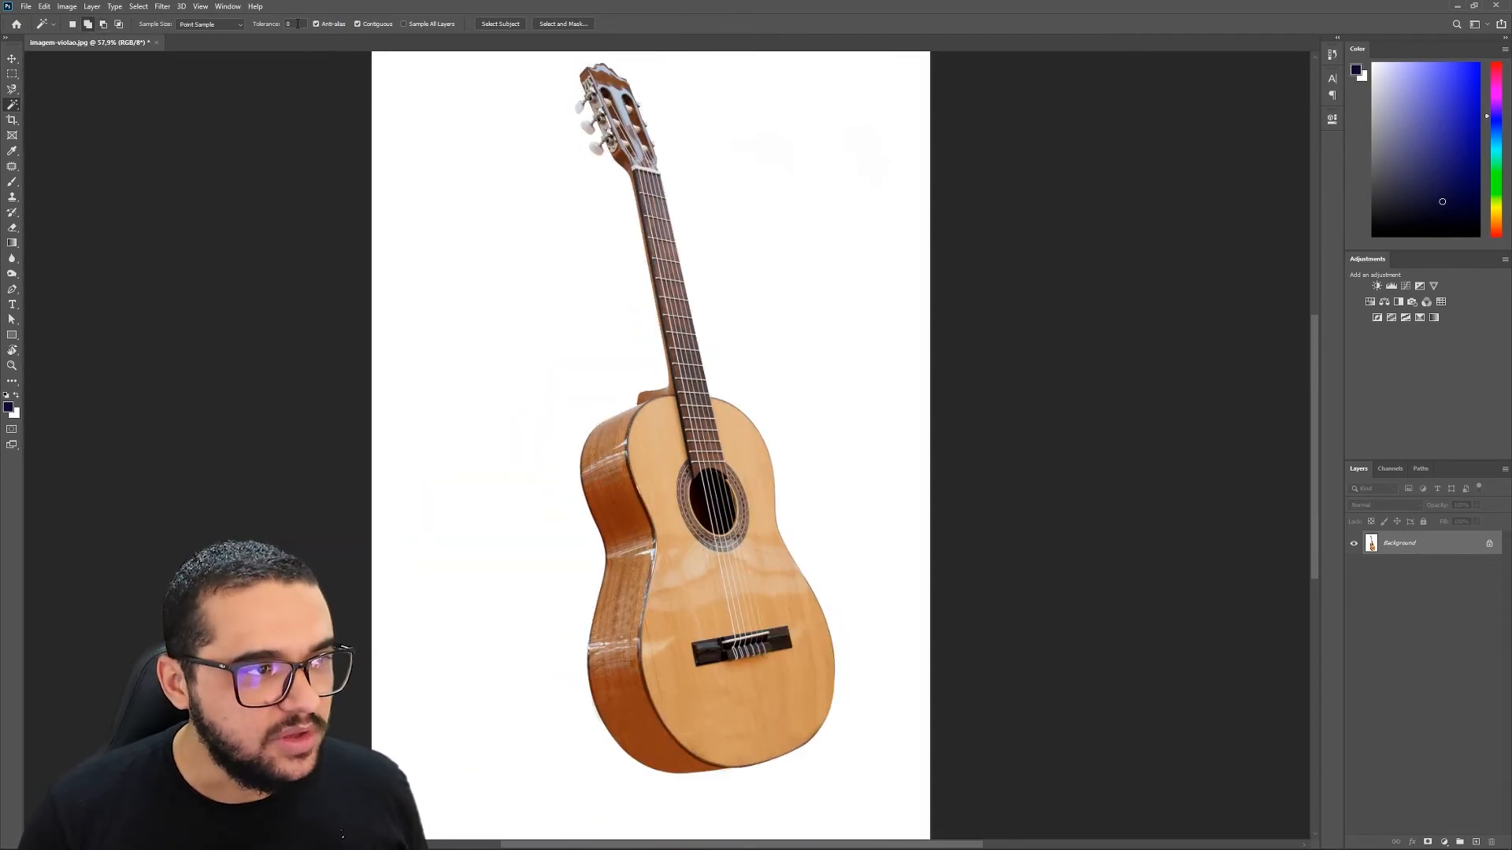
# Set the Magic Wand's tolerance to 25 and duplicate the Background layer
pyautogui.click(272, 26)
pyautogui.write('25')
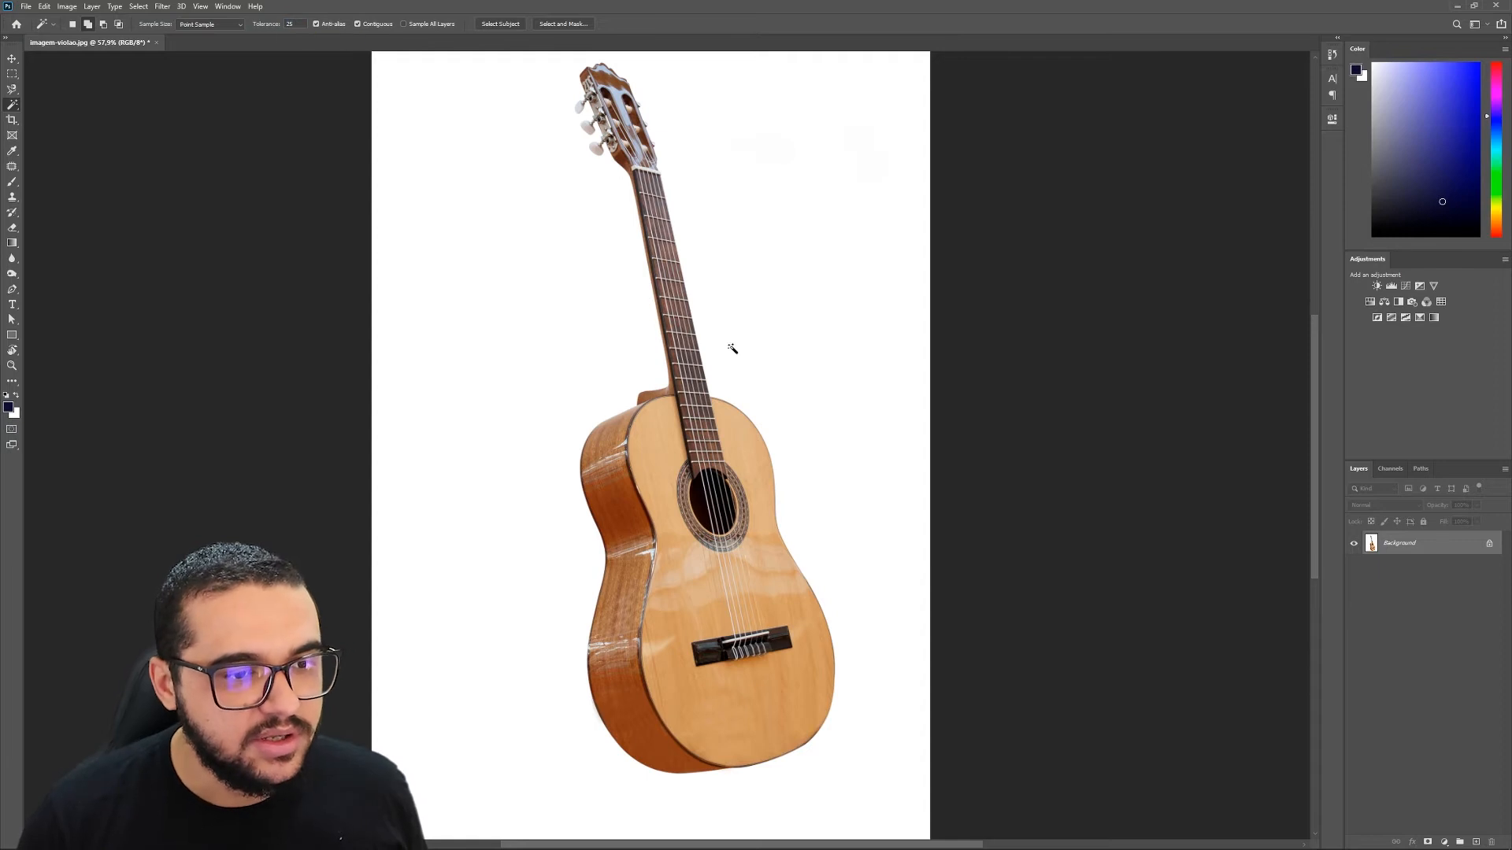
pyautogui.scroll(-1, 713, 331)
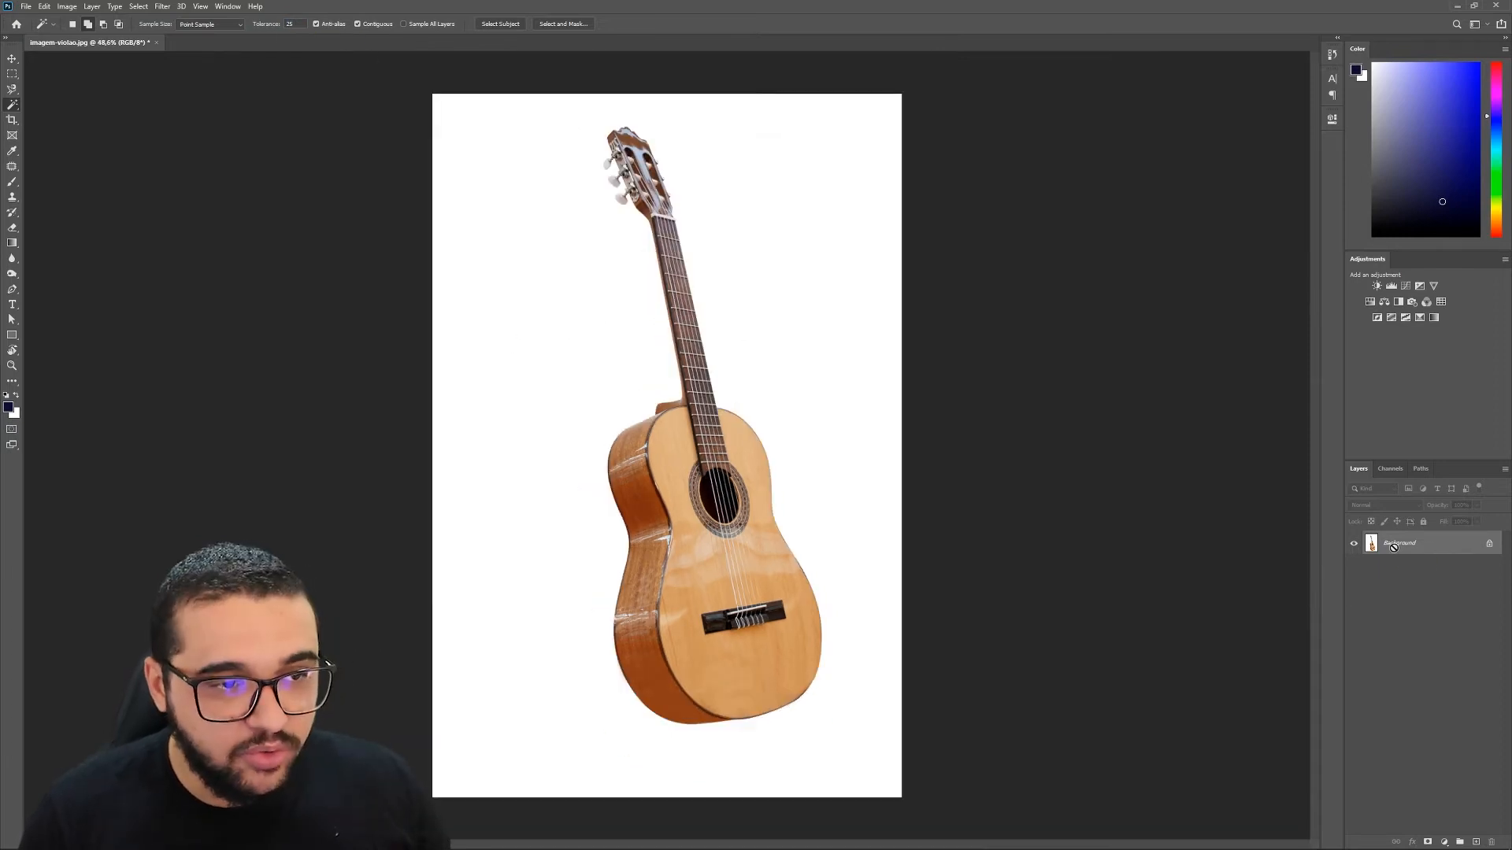
pyautogui.hotkey('ctrl', 'j')
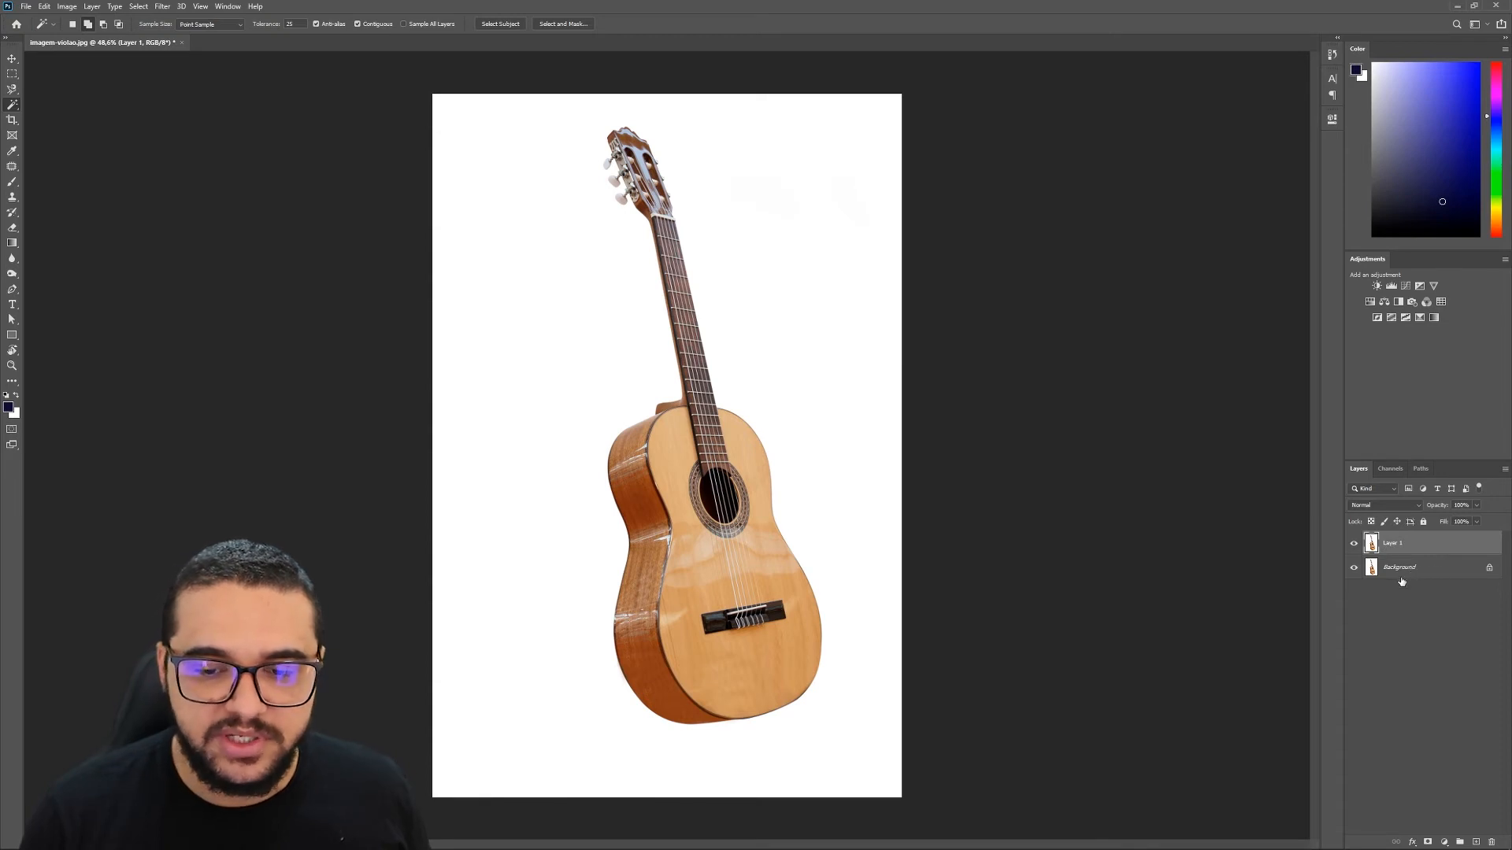
# Try moving the duplicated guitar layer with the Move tool and undo the move
pyautogui.press('v')
pyautogui.moveTo(758, 429); pyautogui.dragTo(789, 417)
pyautogui.hotkey('ctrl', 'z')
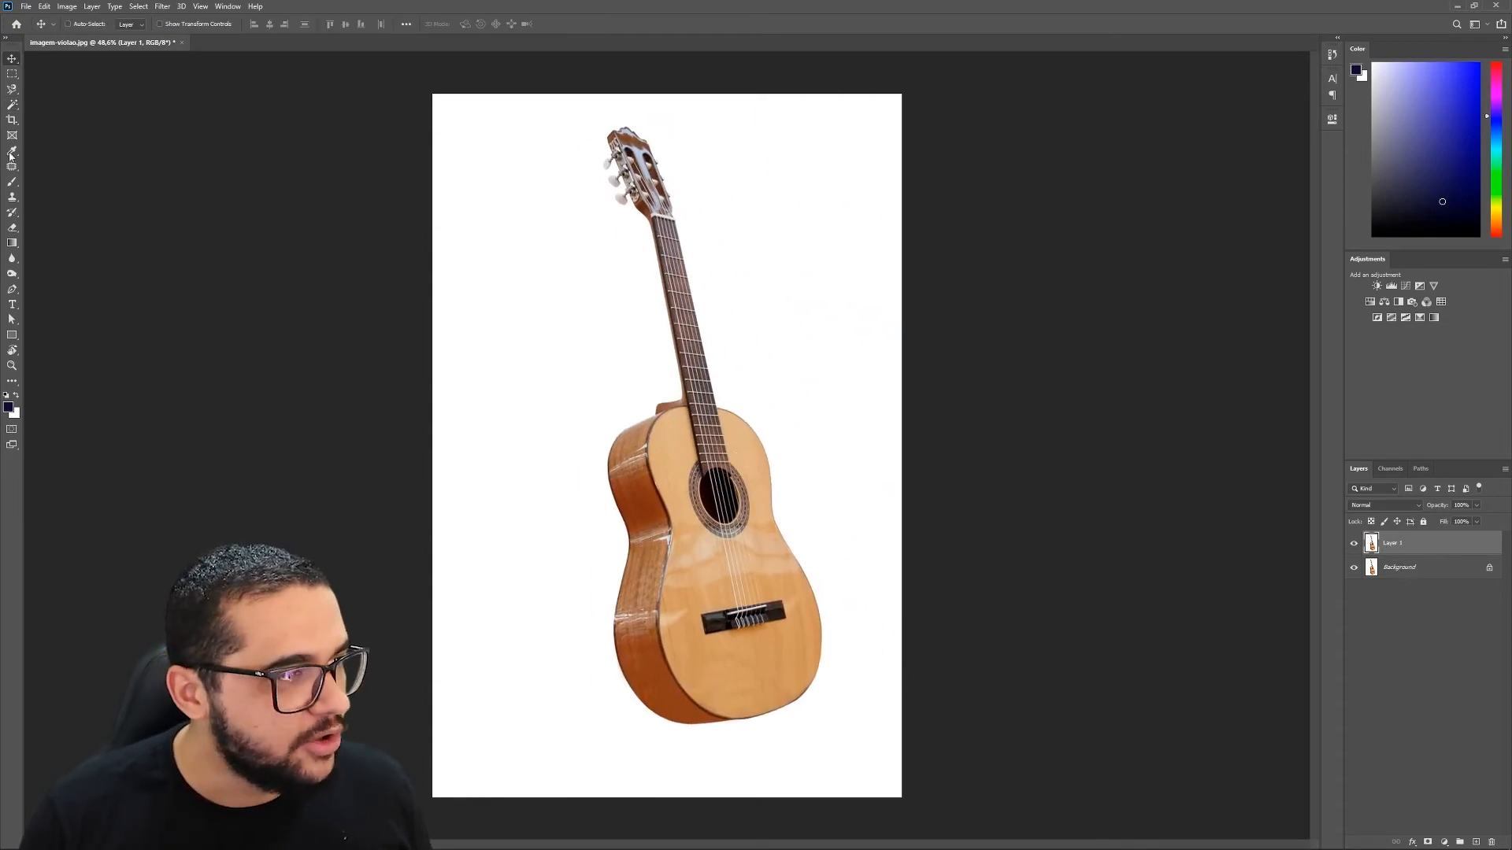
# Select the white background of Layer 1 with the Magic Wand, hide the Background layer and delete the selected white area
pyautogui.click(9, 104)
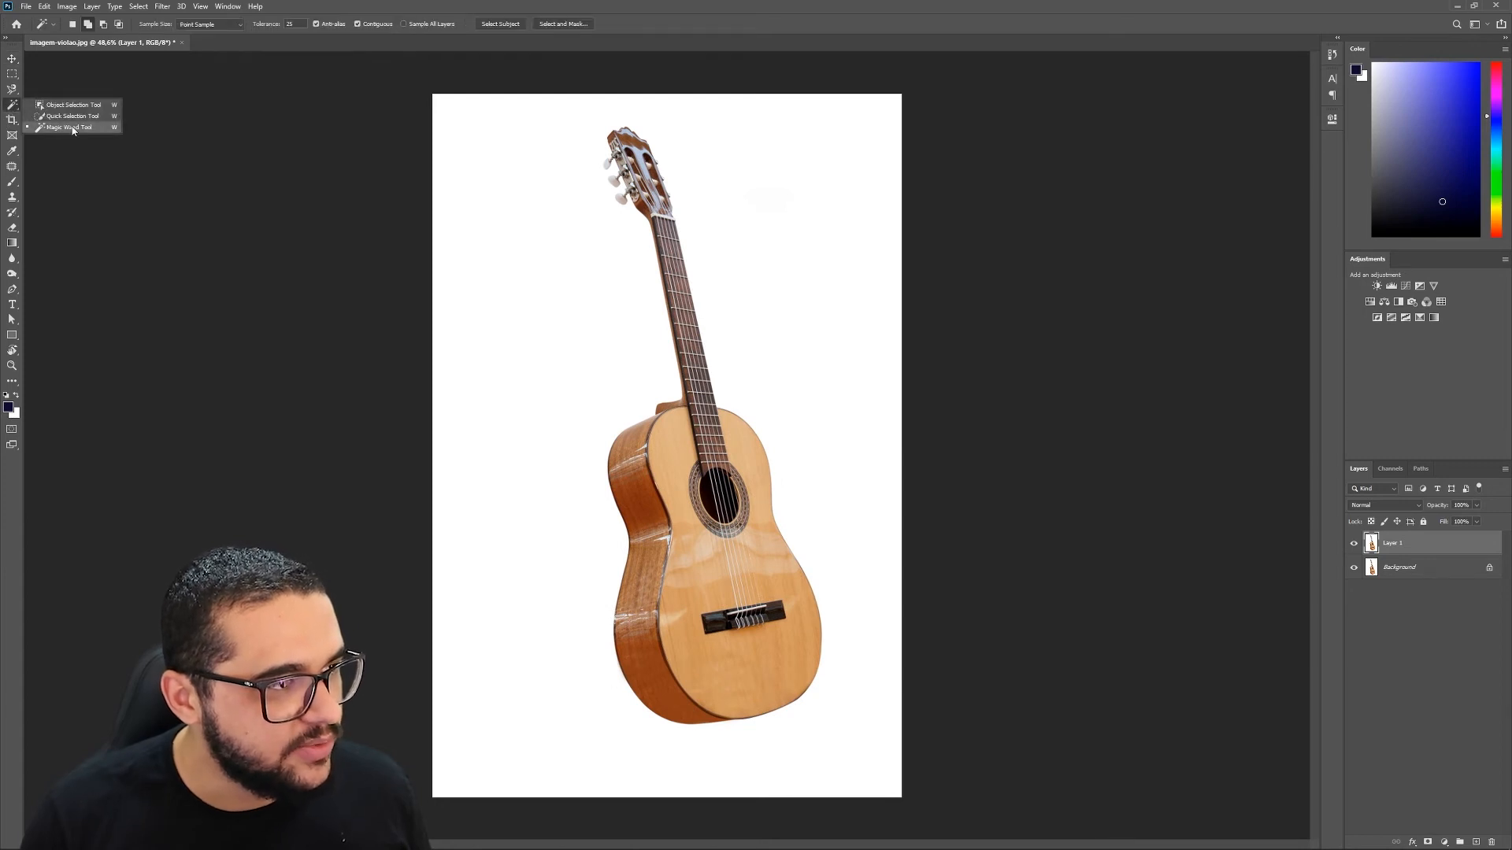
pyautogui.click(71, 127)
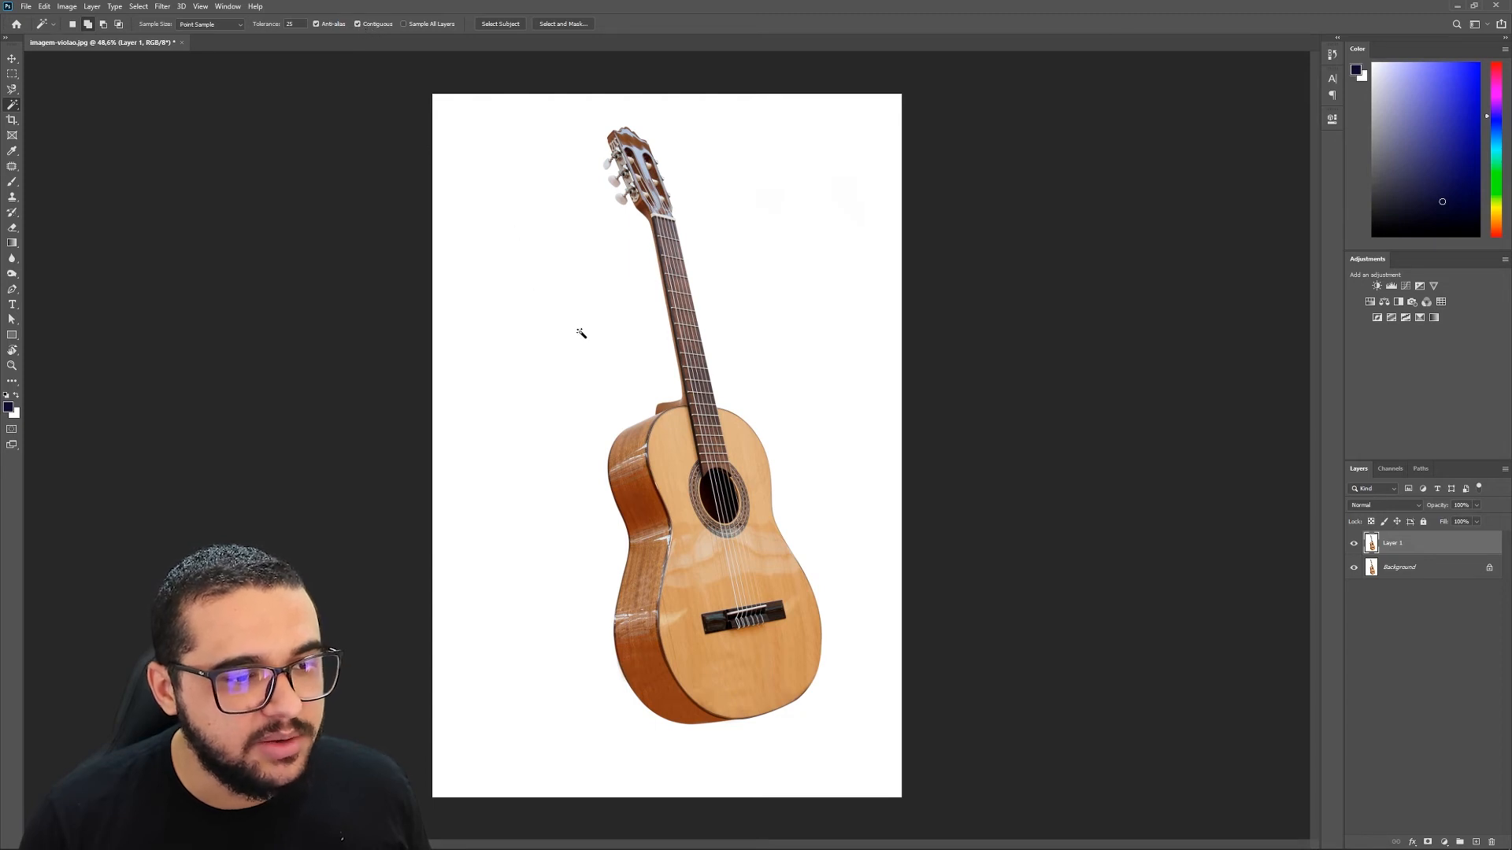
pyautogui.click(622, 359)
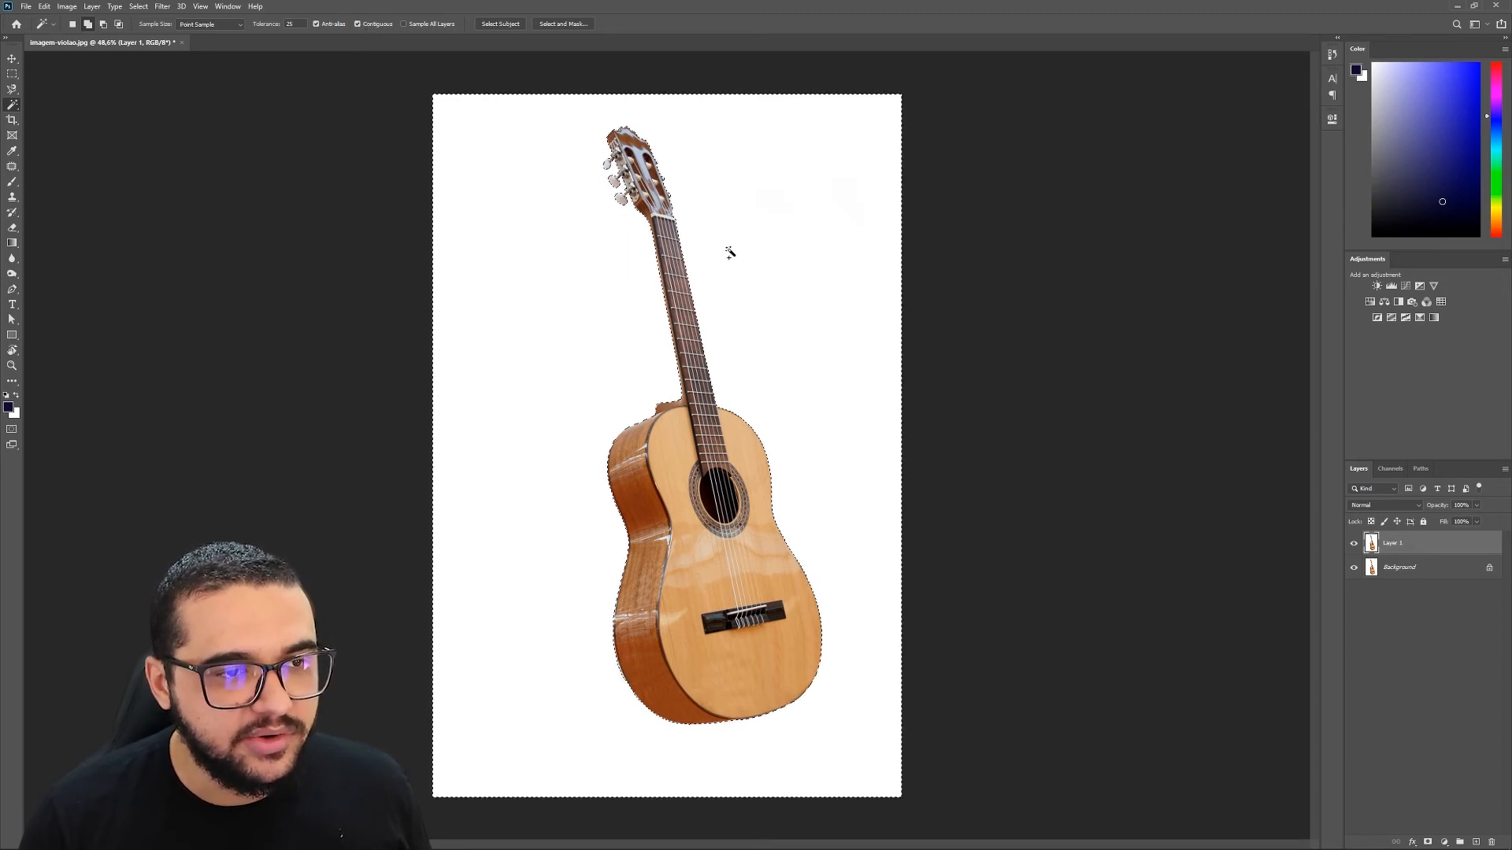
pyautogui.scroll(2, 700, 258)
pyautogui.click(1354, 567)
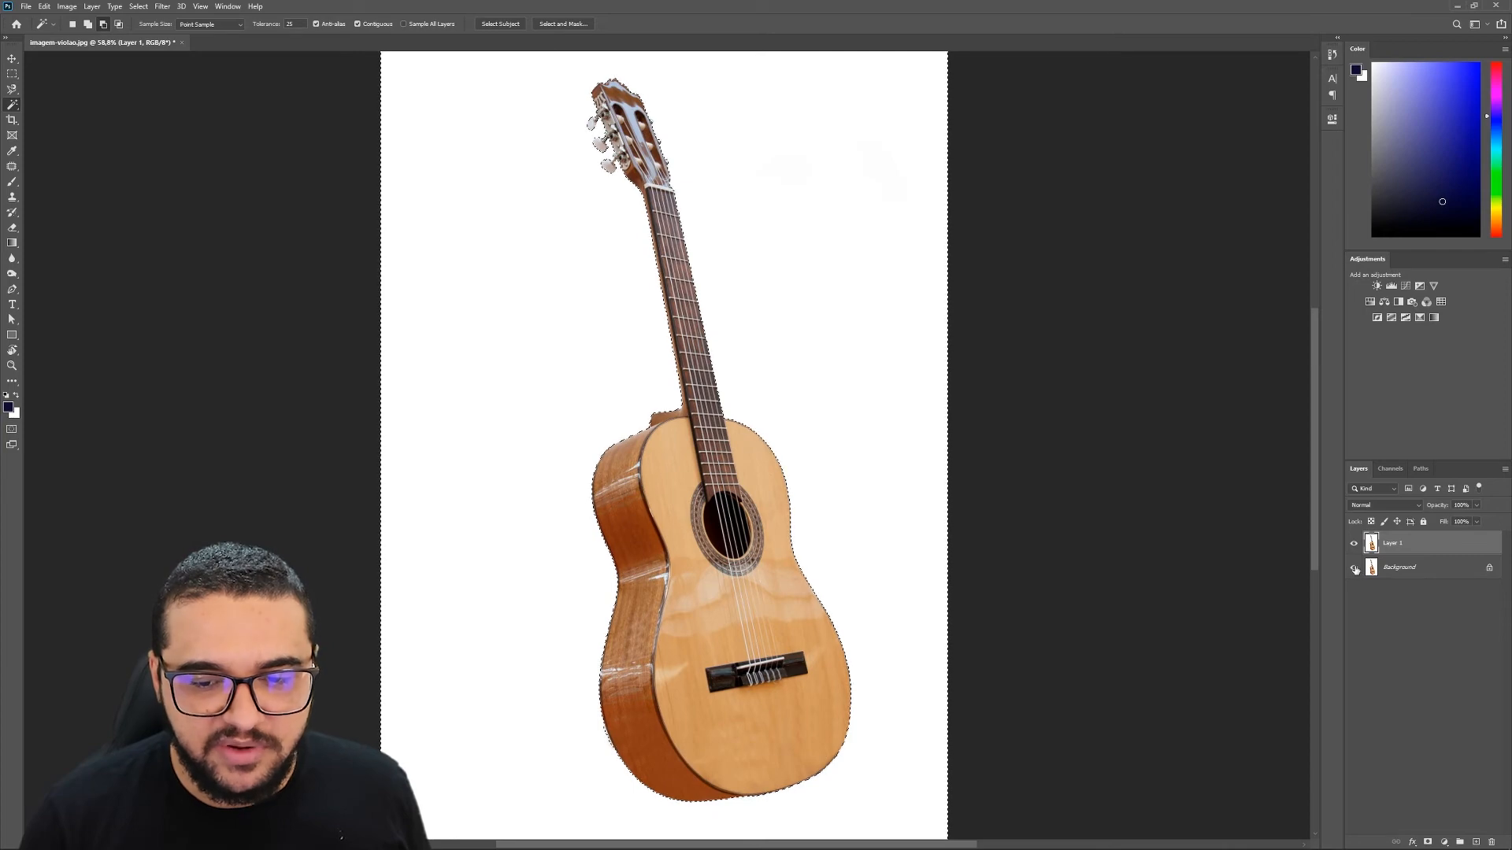
pyautogui.press('Delete')
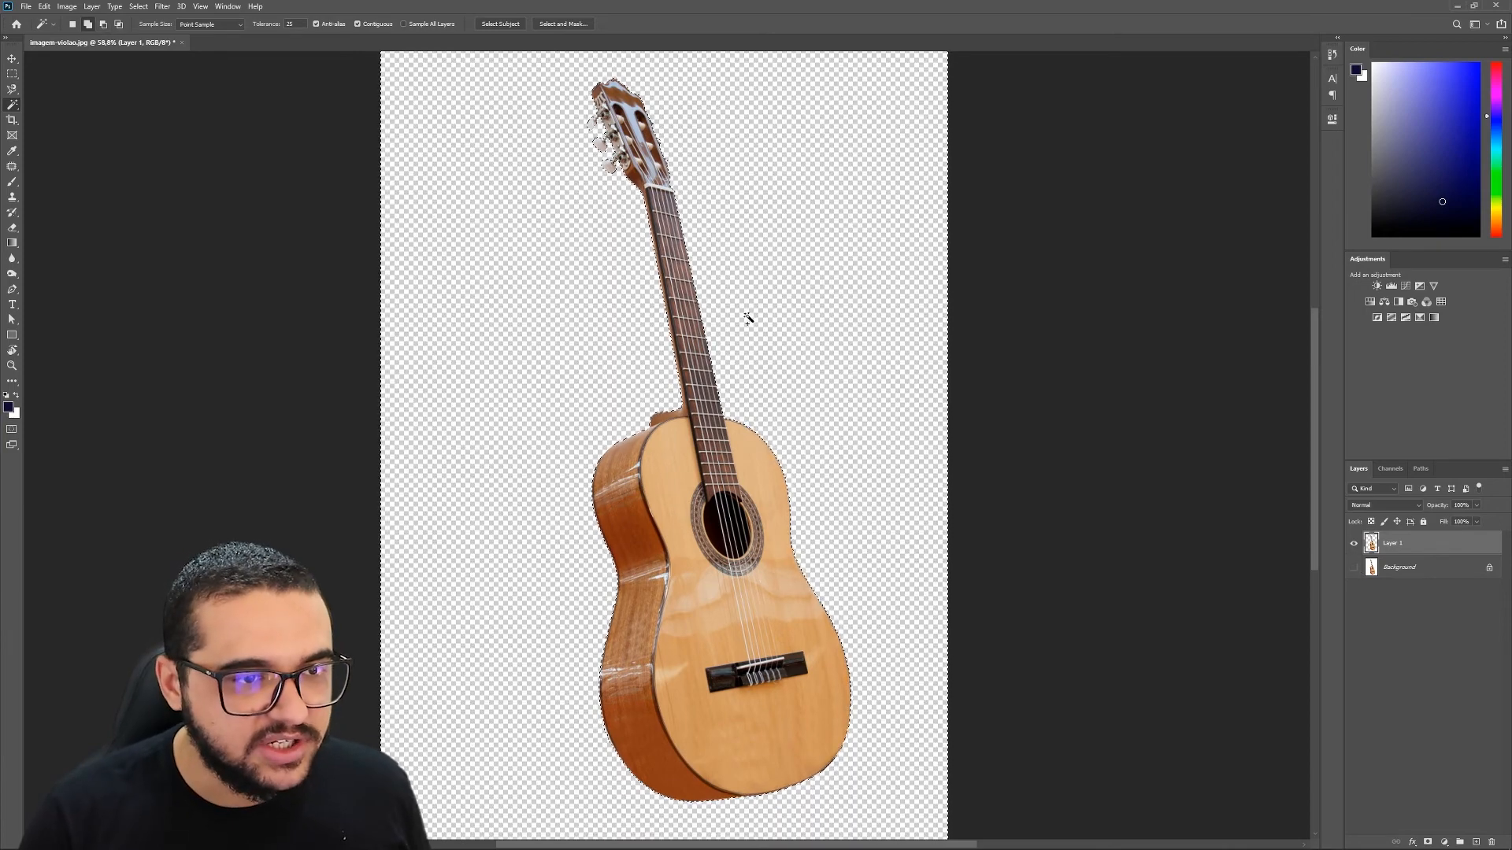
# Clear the selection and shift the cut-out guitar slightly up and to the left on the canvas
pyautogui.hotkey('ctrl', 'd')
pyautogui.press('v')
pyautogui.moveTo(687, 439); pyautogui.dragTo(654, 398)
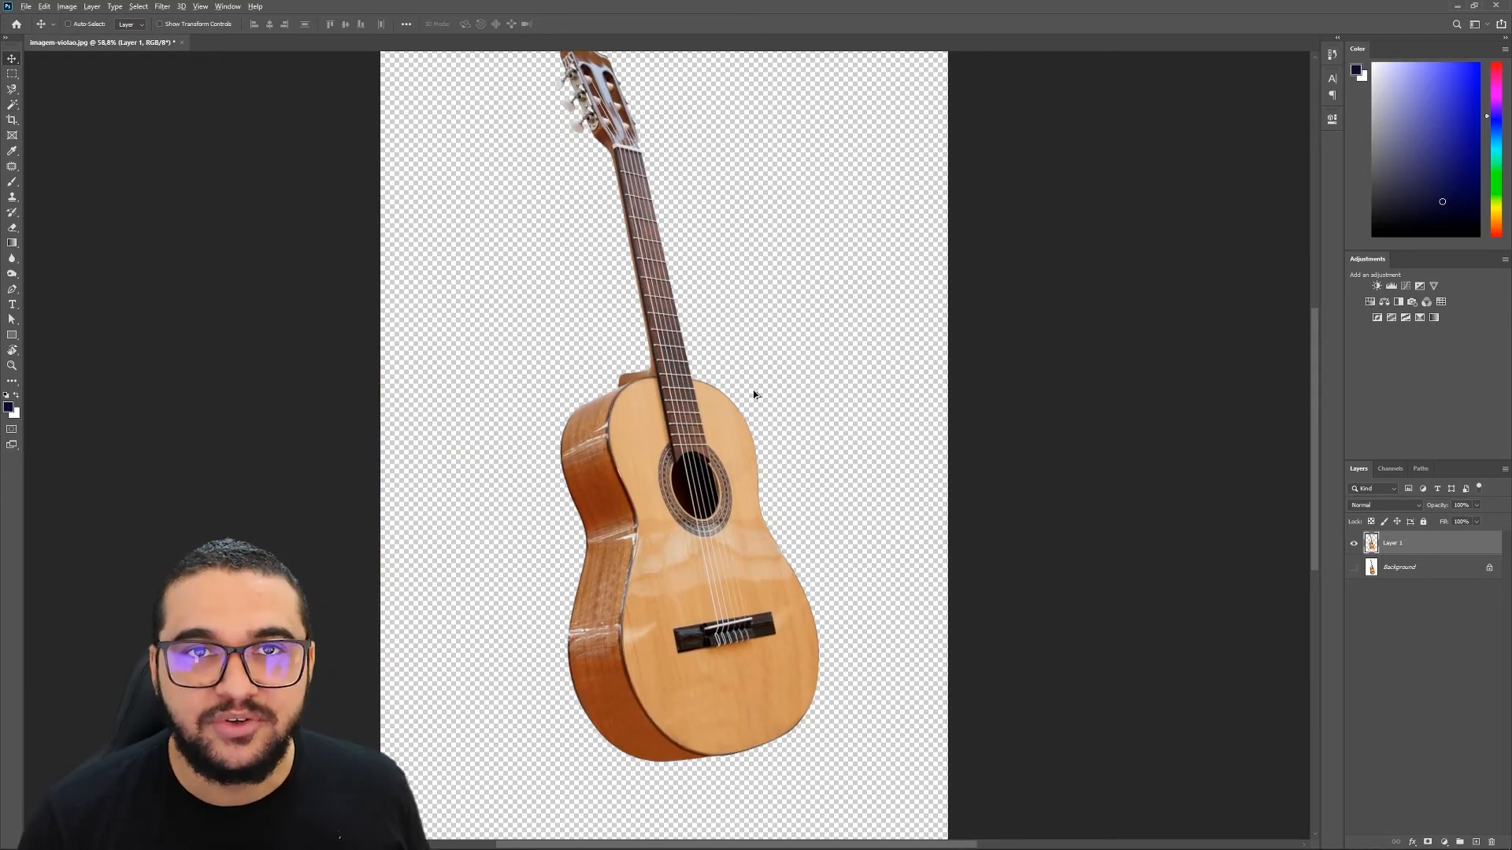
# Undo the guitar's move and the background deletion, leaving Layer 1 with its white background and no selection
pyautogui.scroll(-3, 703, 369)
pyautogui.hotkey('ctrl', 'z')
pyautogui.hotkey('ctrl', 'z')
pyautogui.hotkey('ctrl', 'z')
pyautogui.hotkey('ctrl', 'z')
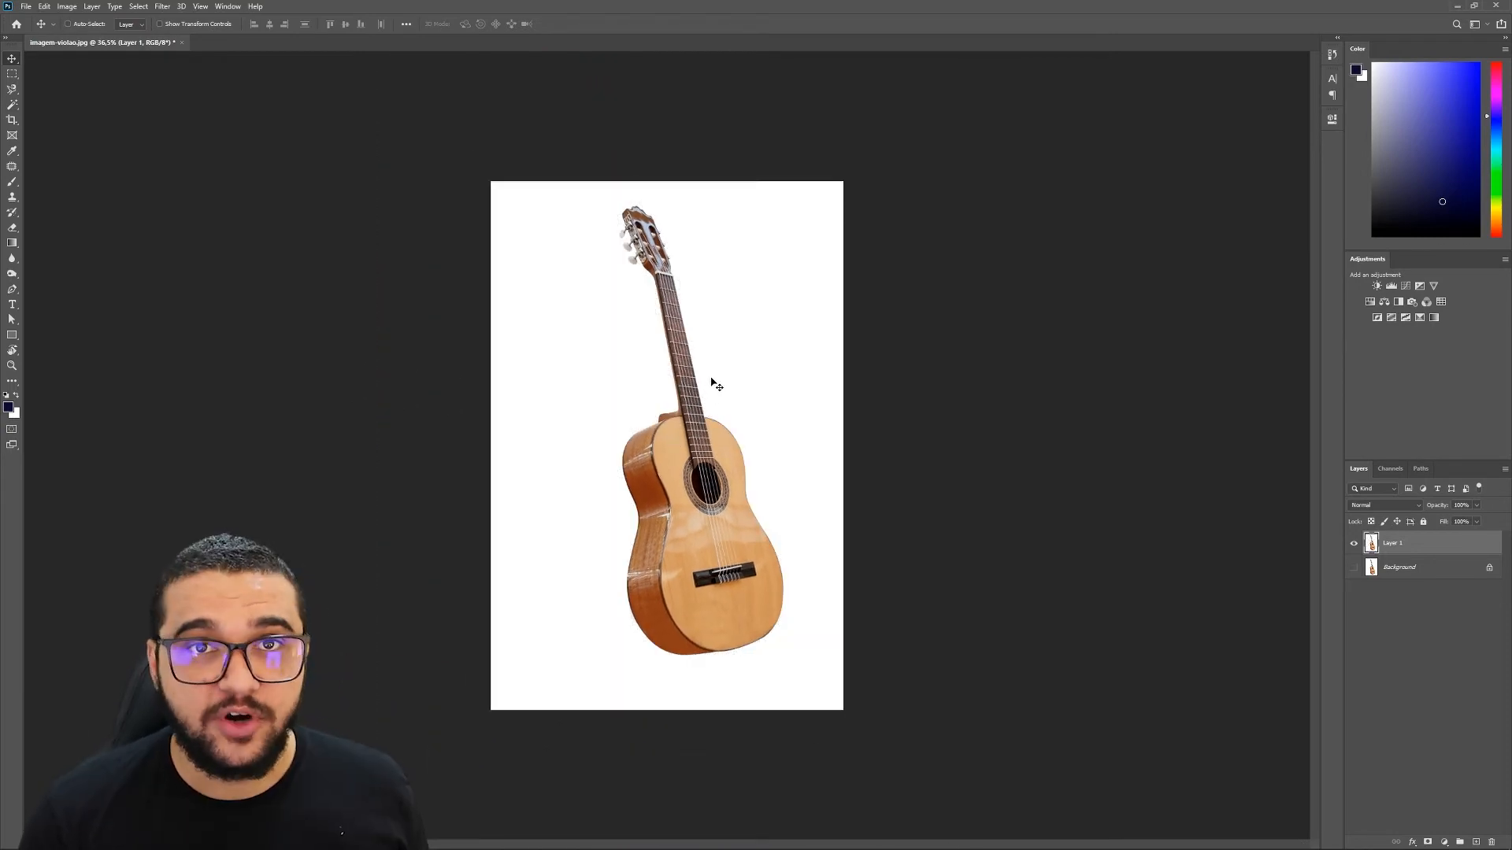
# Create a Color Range selection of the guitar, adding a sample from its light wooden front and setting Fuzziness to 70
pyautogui.scroll(2, 712, 370)
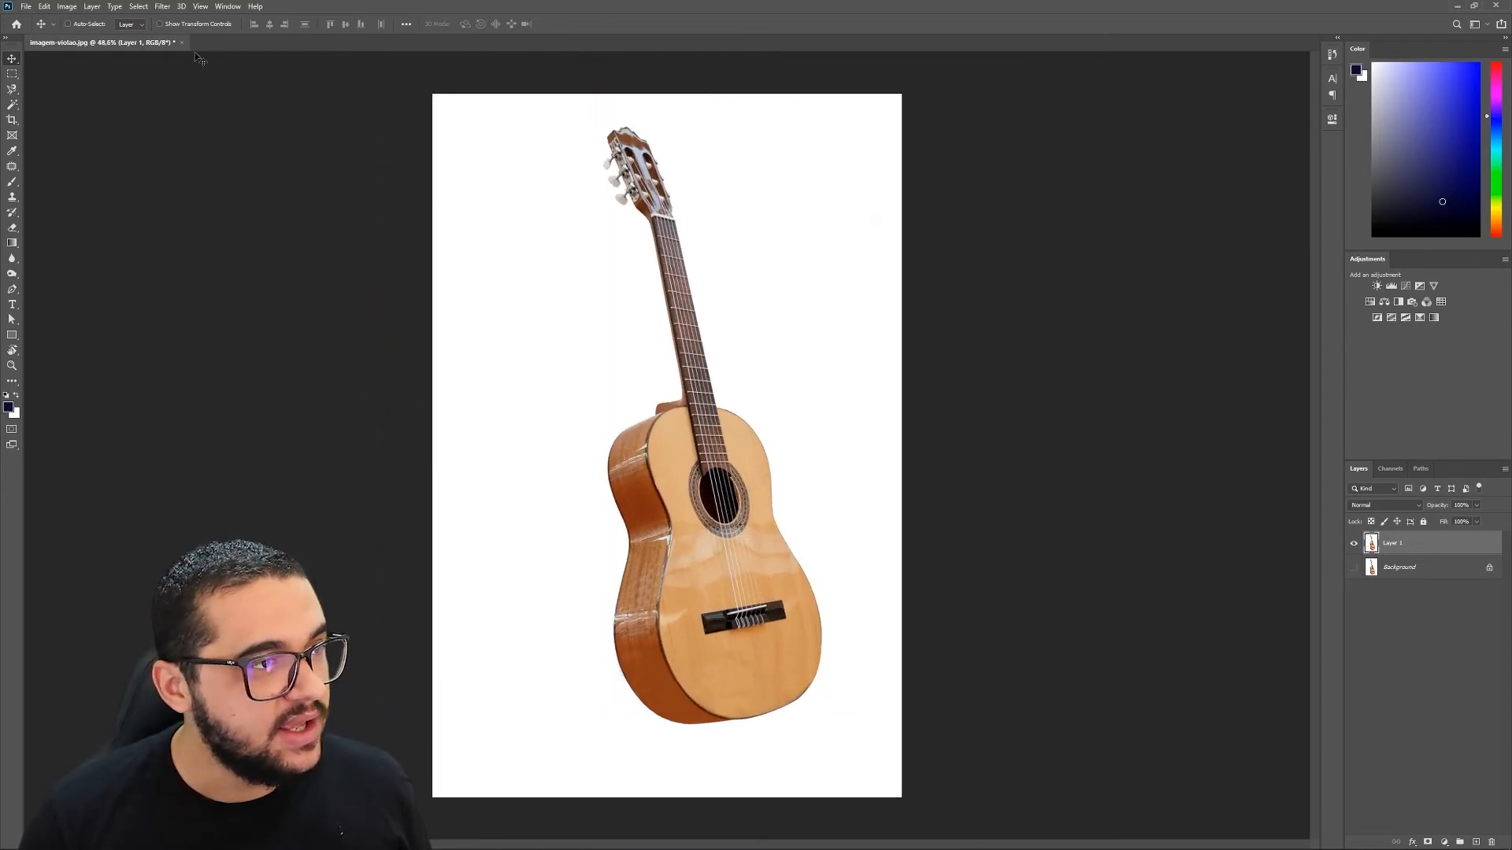
pyautogui.click(139, 7)
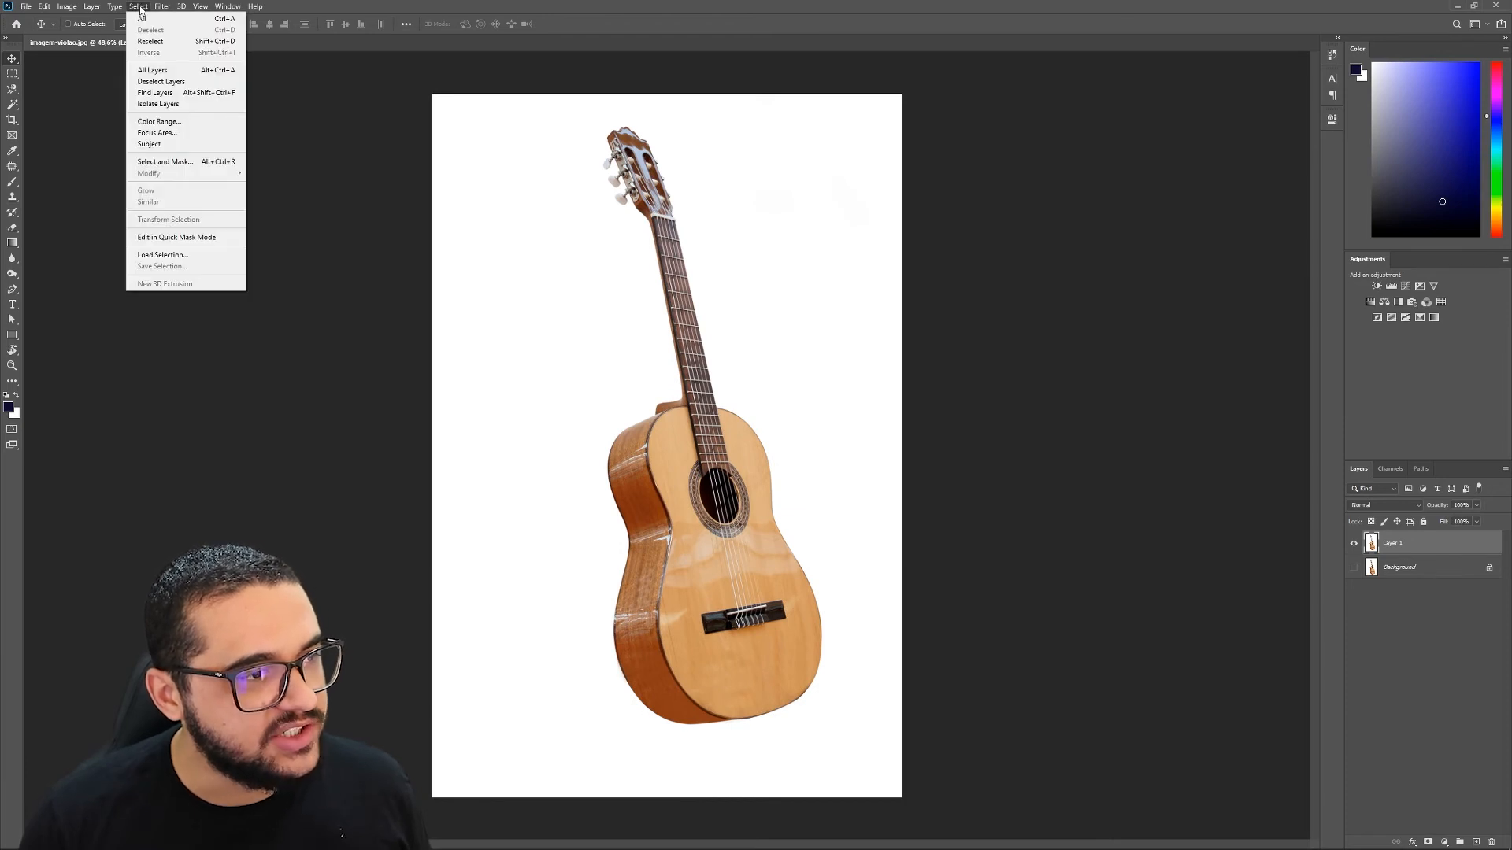
pyautogui.click(197, 121)
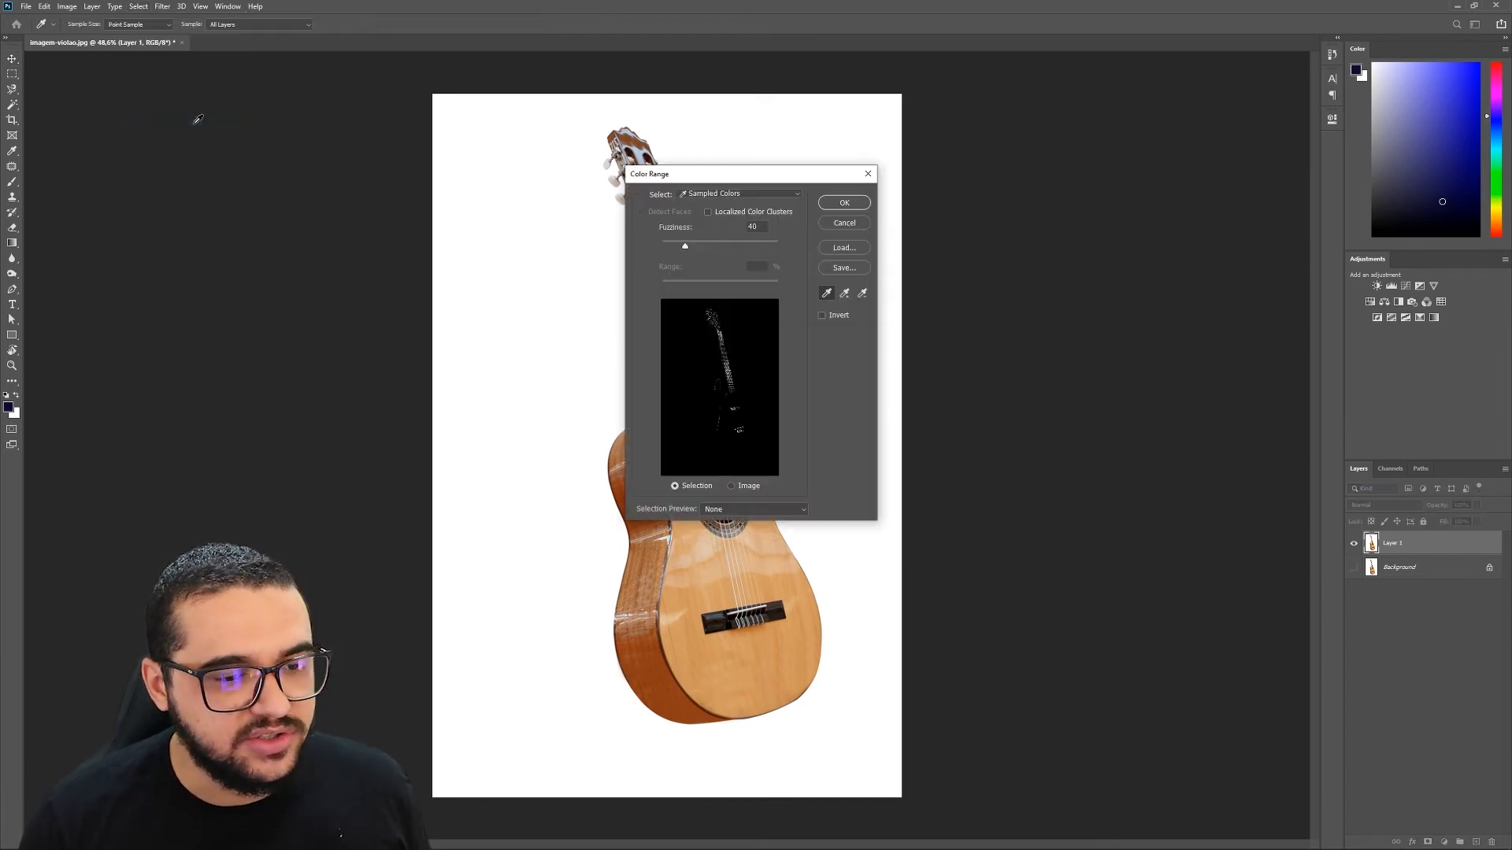
pyautogui.moveTo(711, 174); pyautogui.dragTo(895, 163)
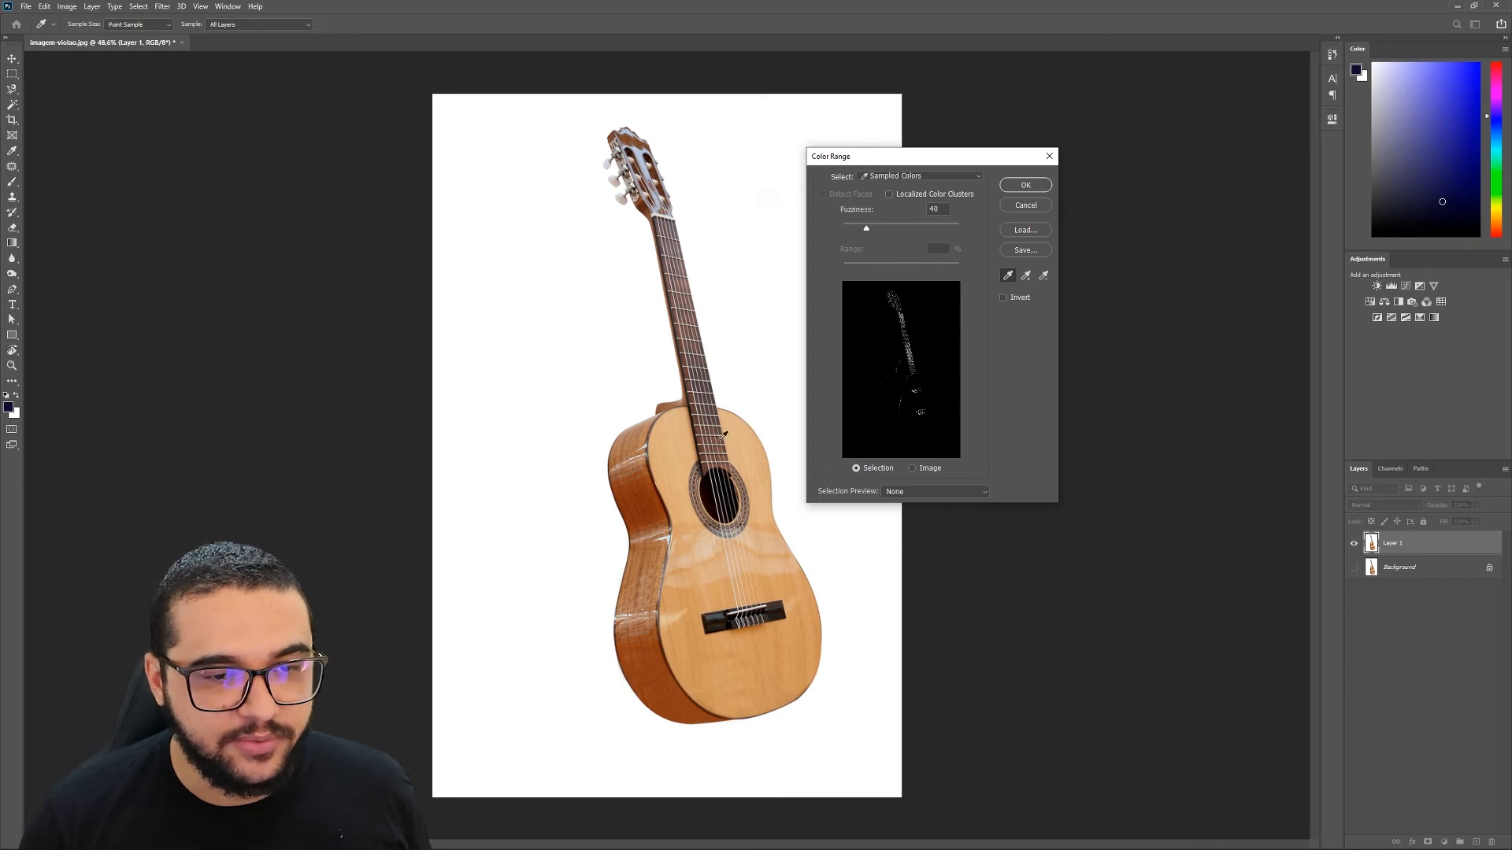
pyautogui.click(1025, 277)
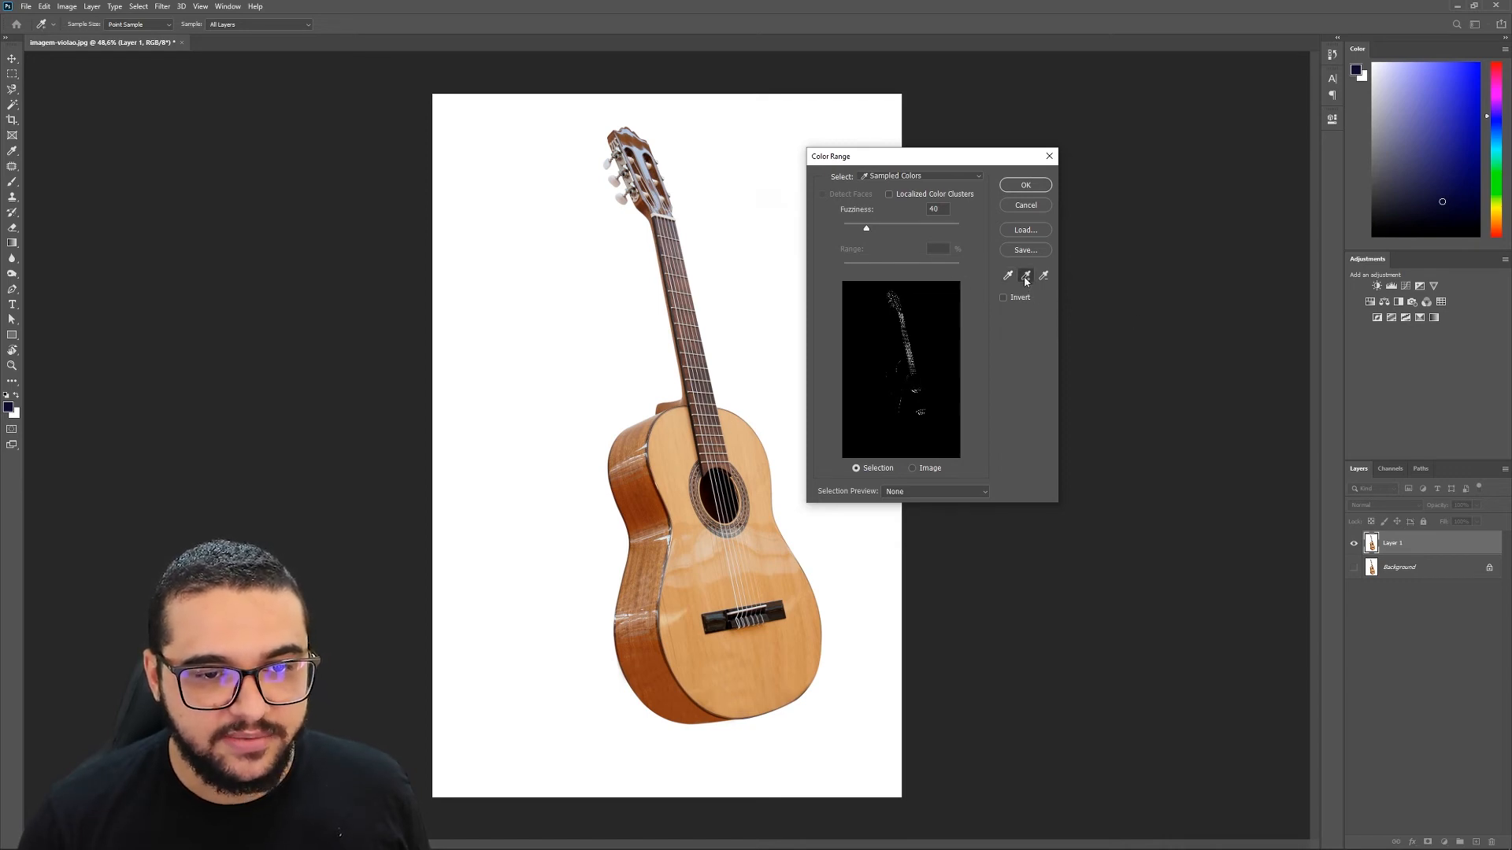
pyautogui.click(671, 428)
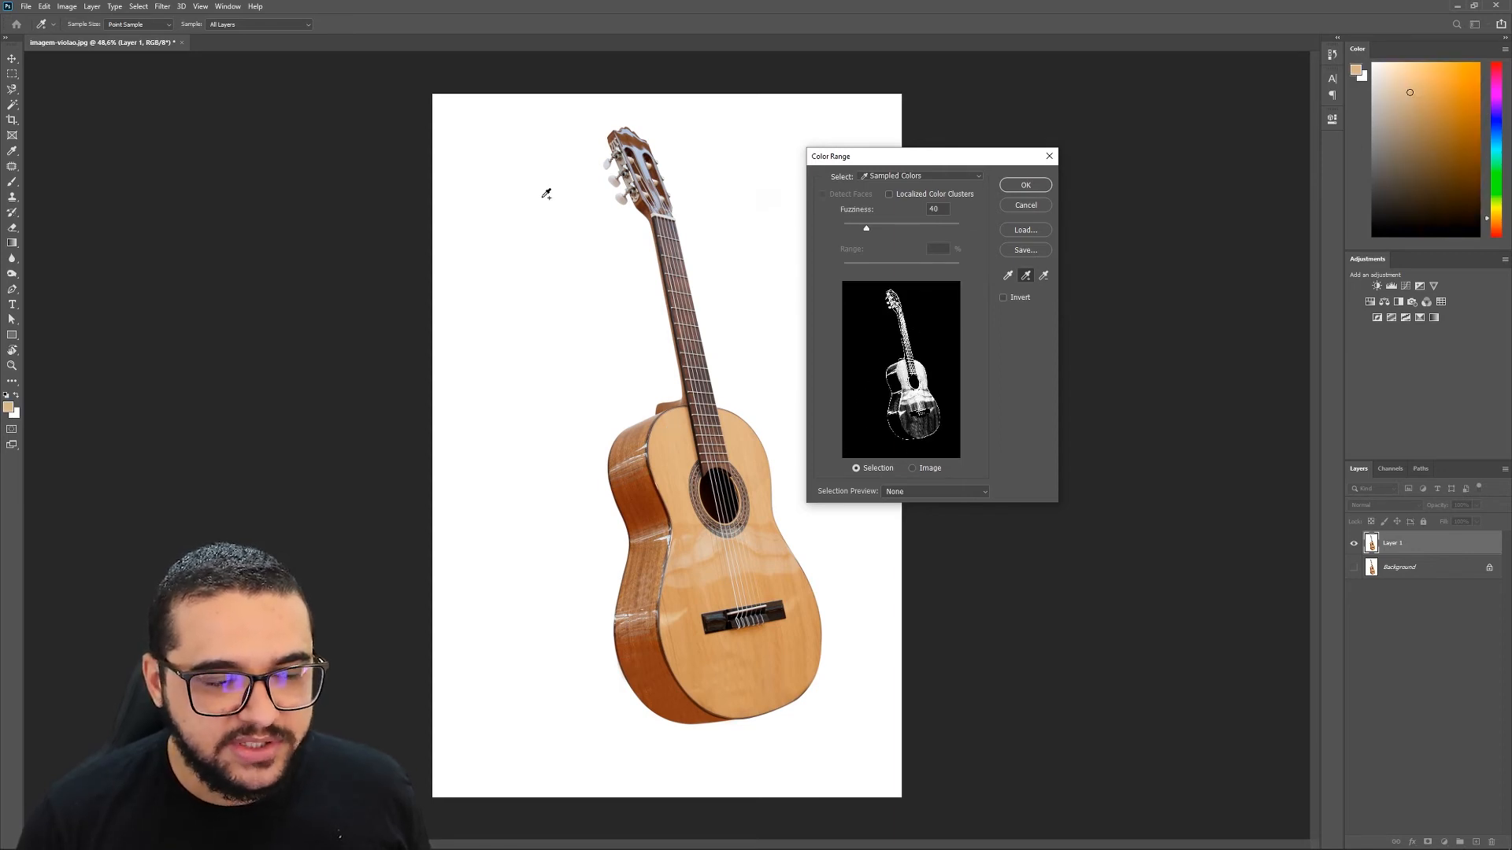
pyautogui.moveTo(868, 228)
pyautogui.mouseDown()
pyautogui.moveTo(901, 234)
pyautogui.moveTo(886, 237)
pyautogui.mouseUp()
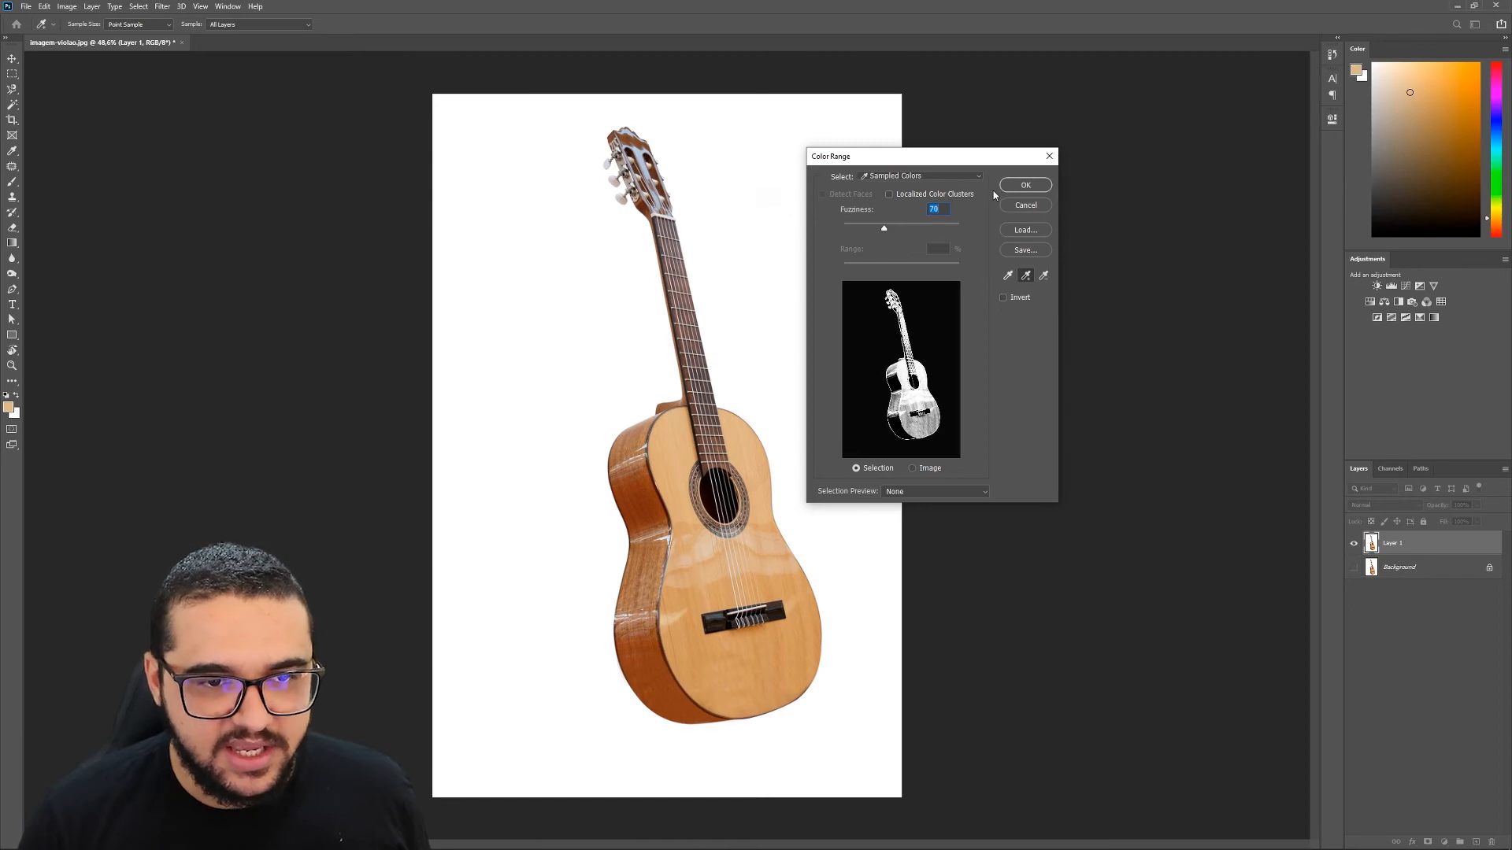
pyautogui.click(1025, 186)
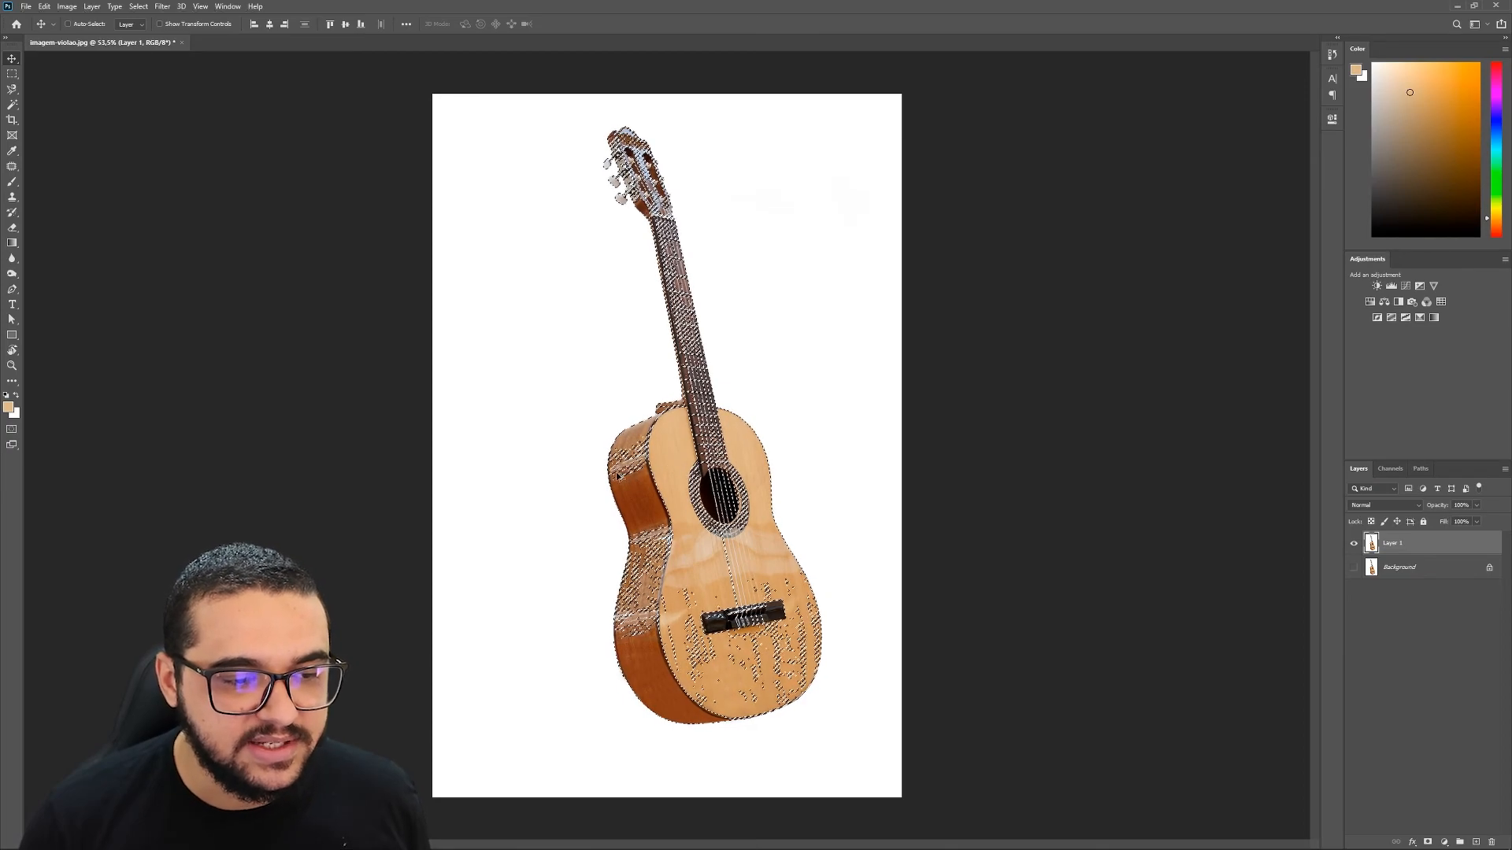
# Inspect the Color Range selection across the guitar's body and side, and deselect it
pyautogui.scroll(3, 618, 476)
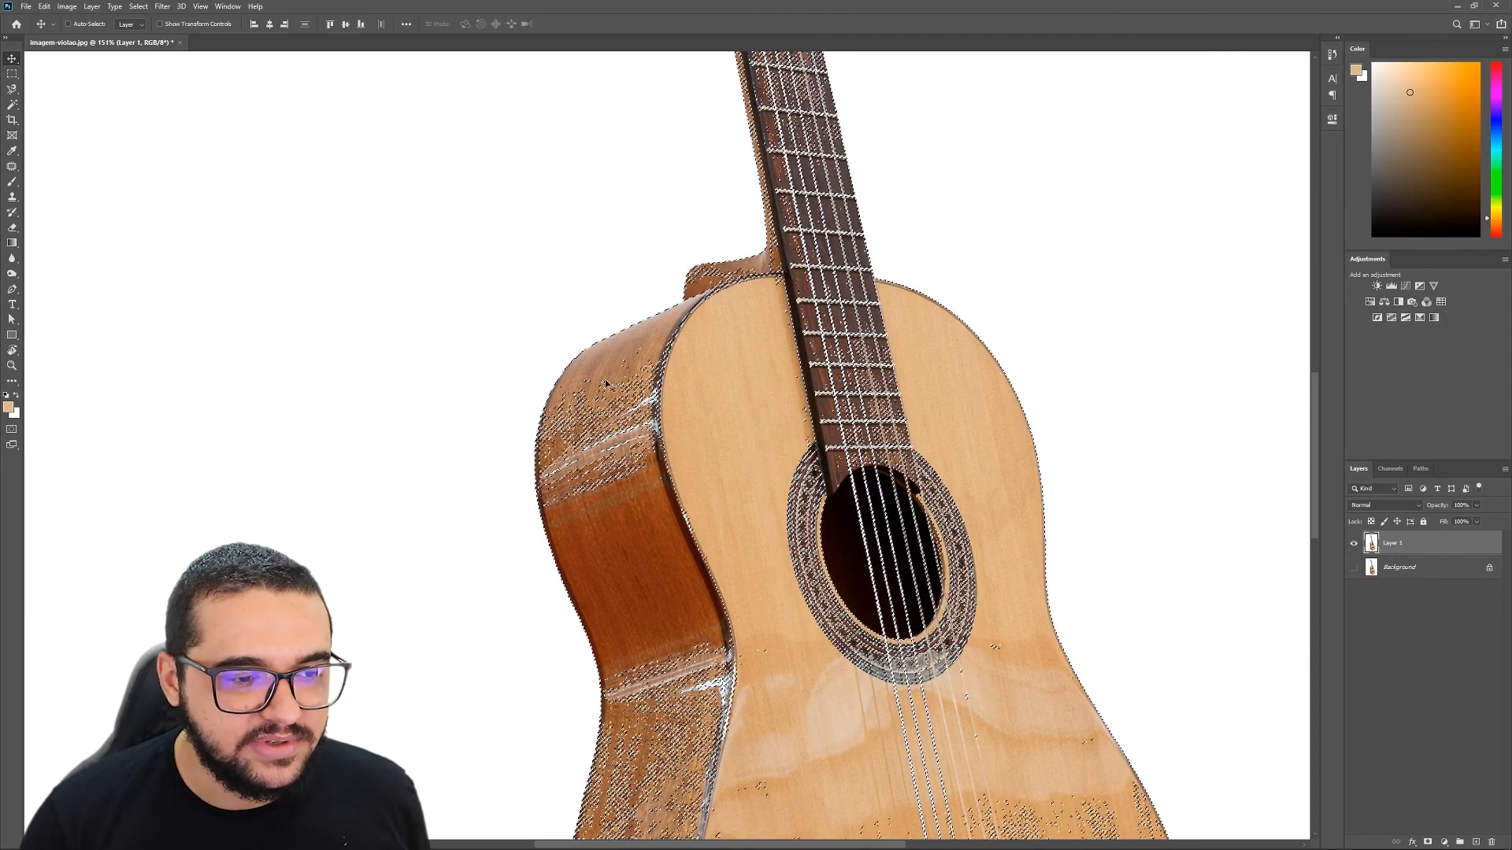
pyautogui.scroll(-3, 602, 559)
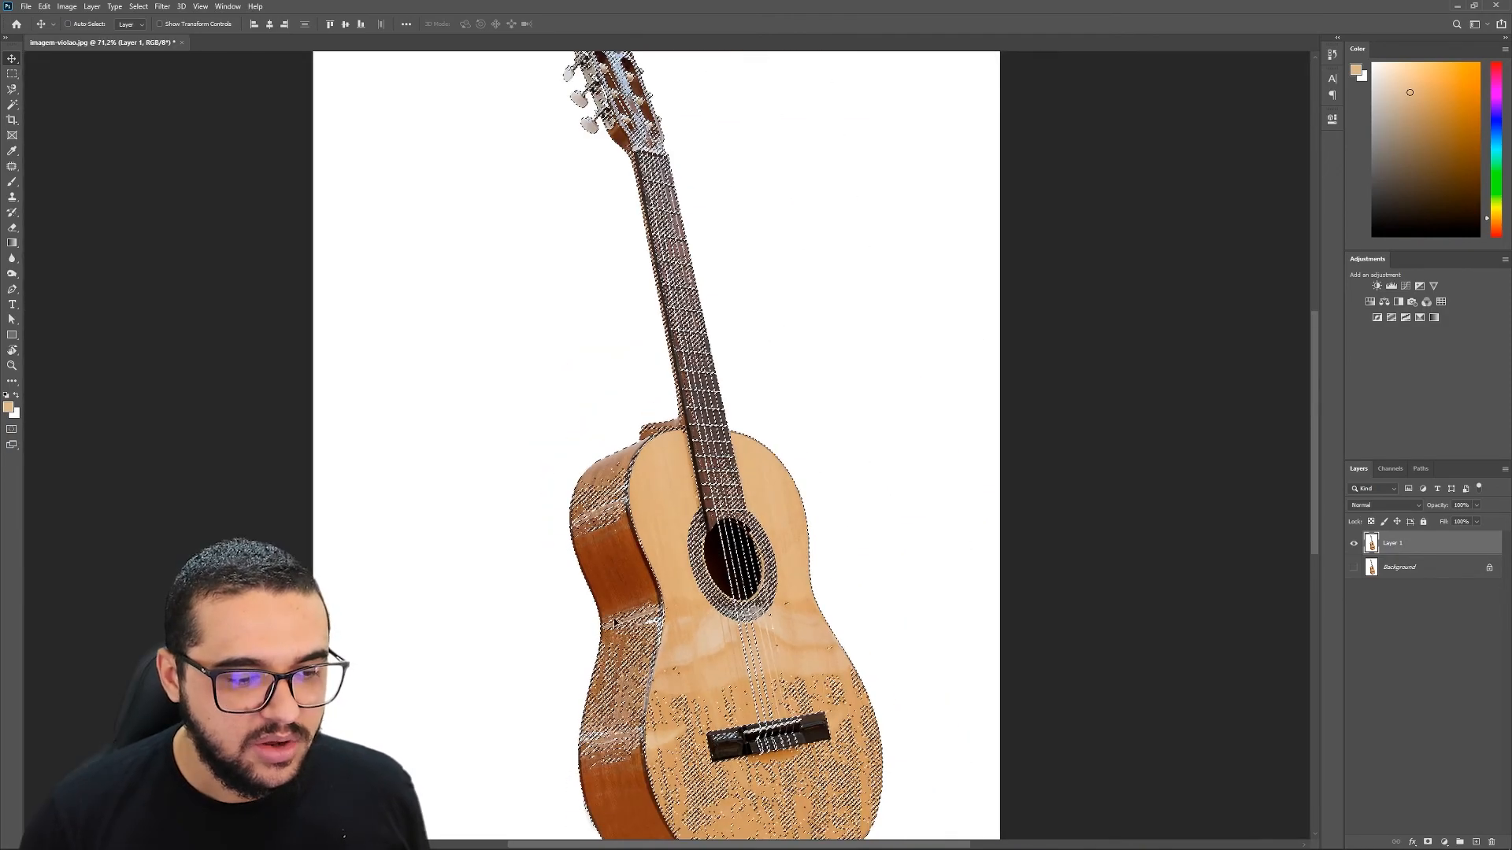
pyautogui.scroll(-1, 747, 490)
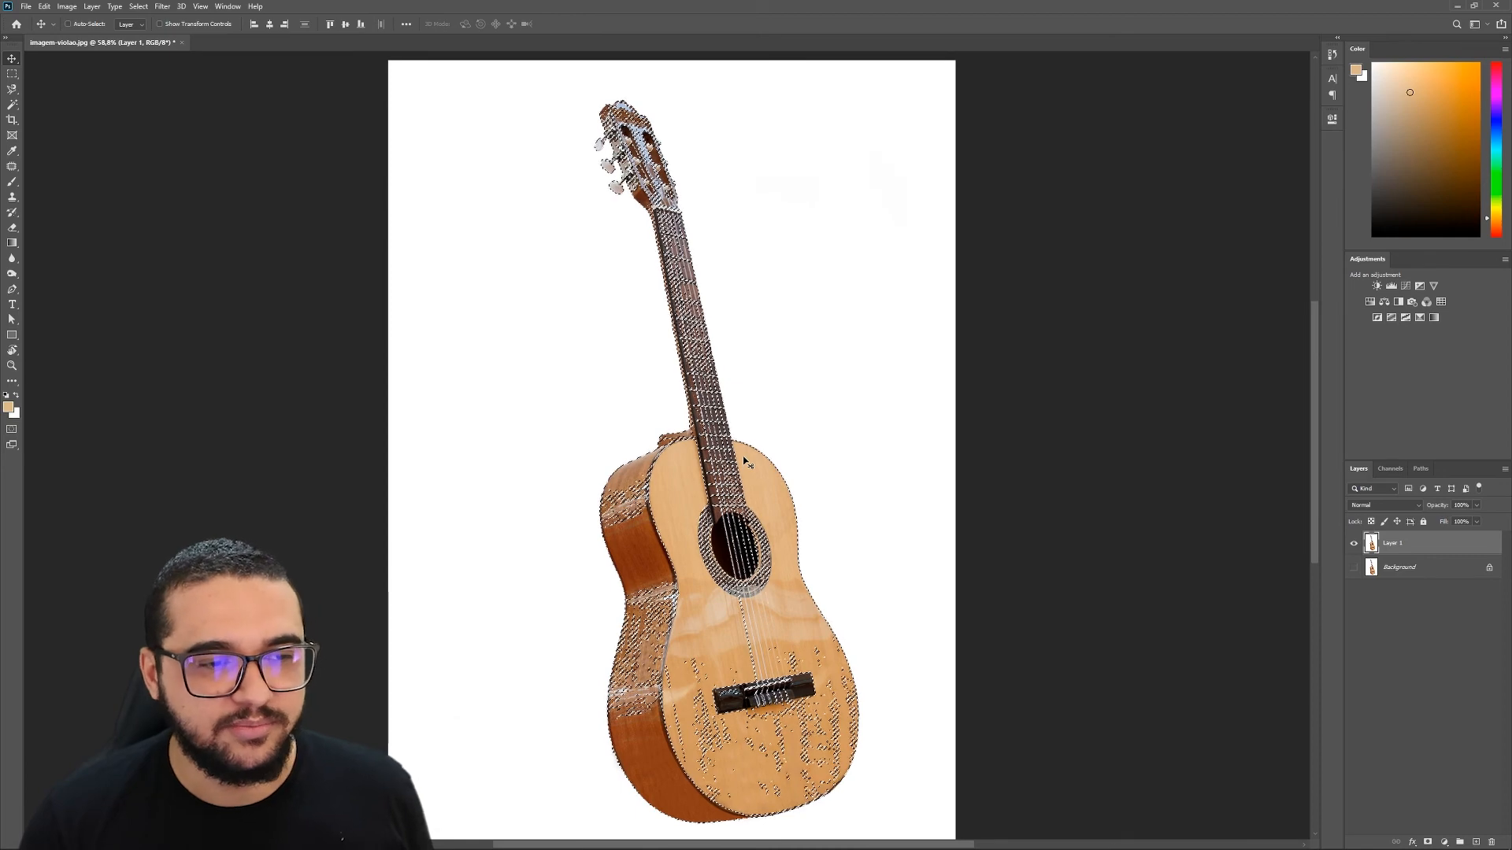
pyautogui.hotkey('ctrl', 'd')
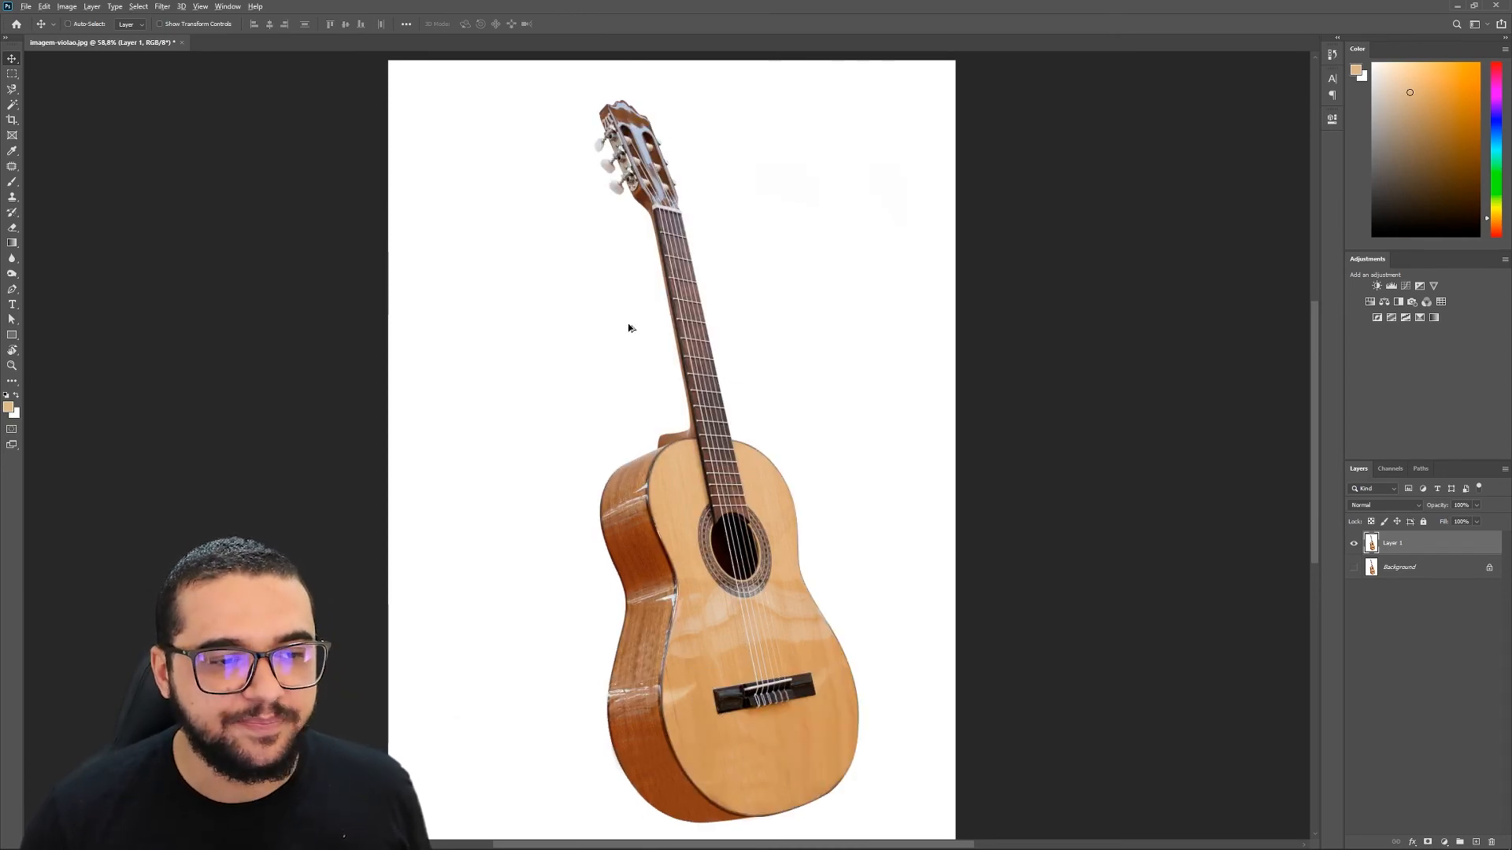
# Select the figure in the gas-mask photo with Focus Area, trying other In-Focus Range values before restoring Auto and outputting a selection
pyautogui.scroll(-2, 713, 339)
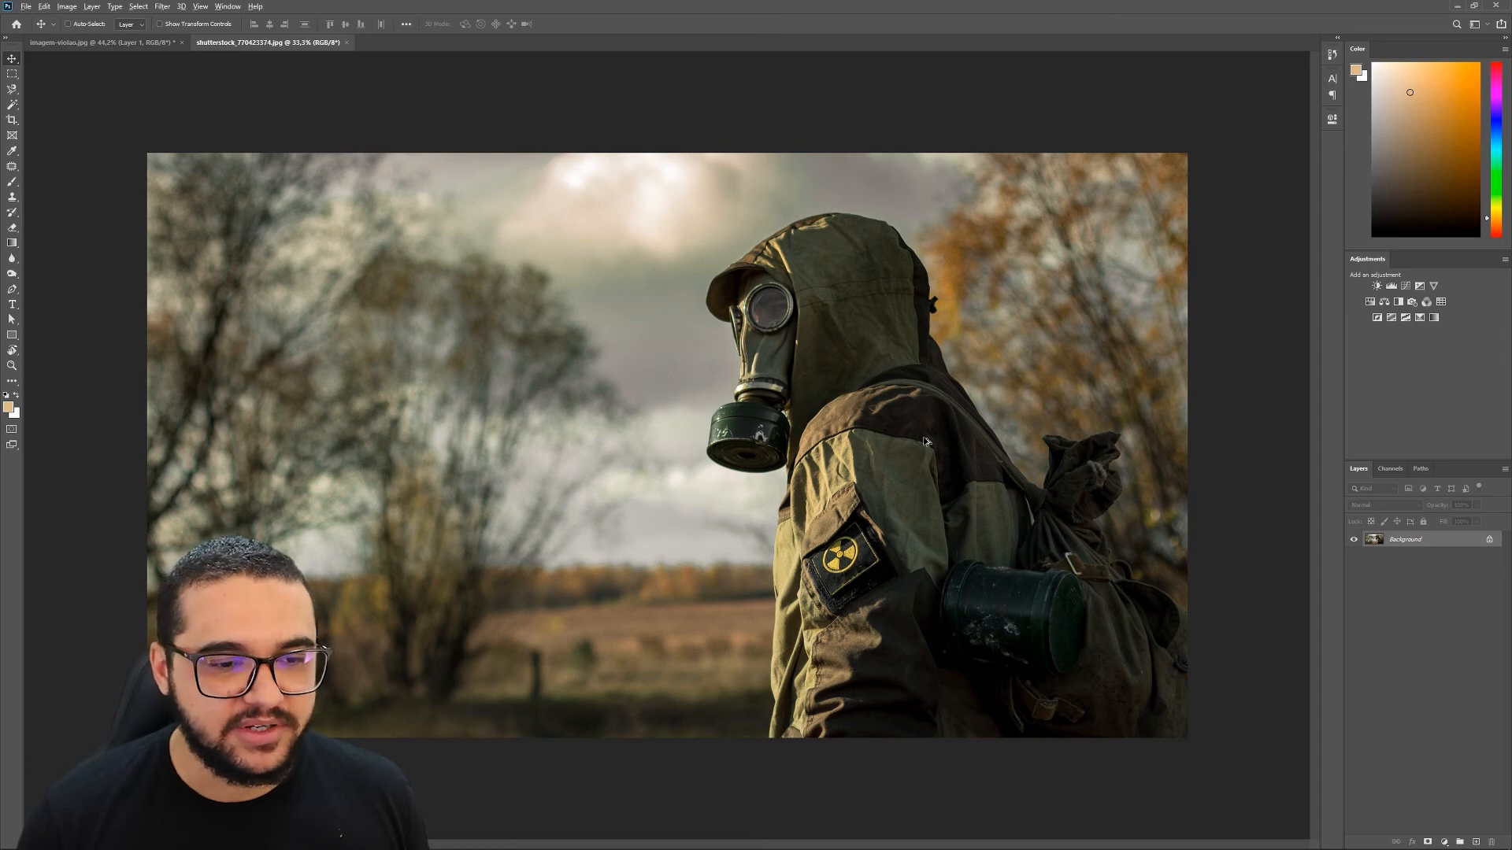
pyautogui.scroll(3, 923, 441)
pyautogui.scroll(-2, 698, 368)
pyautogui.click(139, 6)
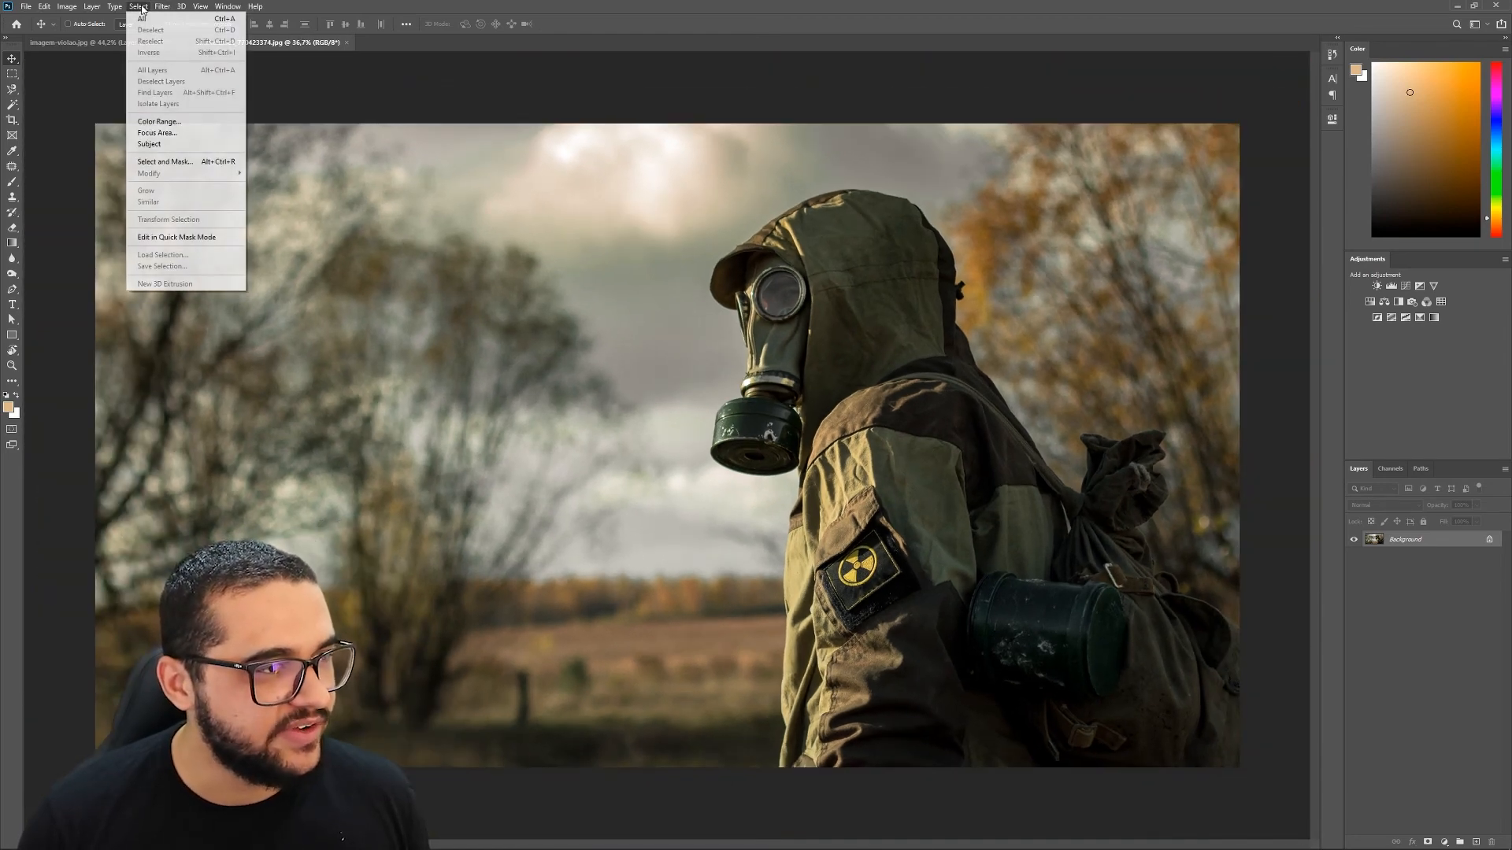
pyautogui.click(164, 134)
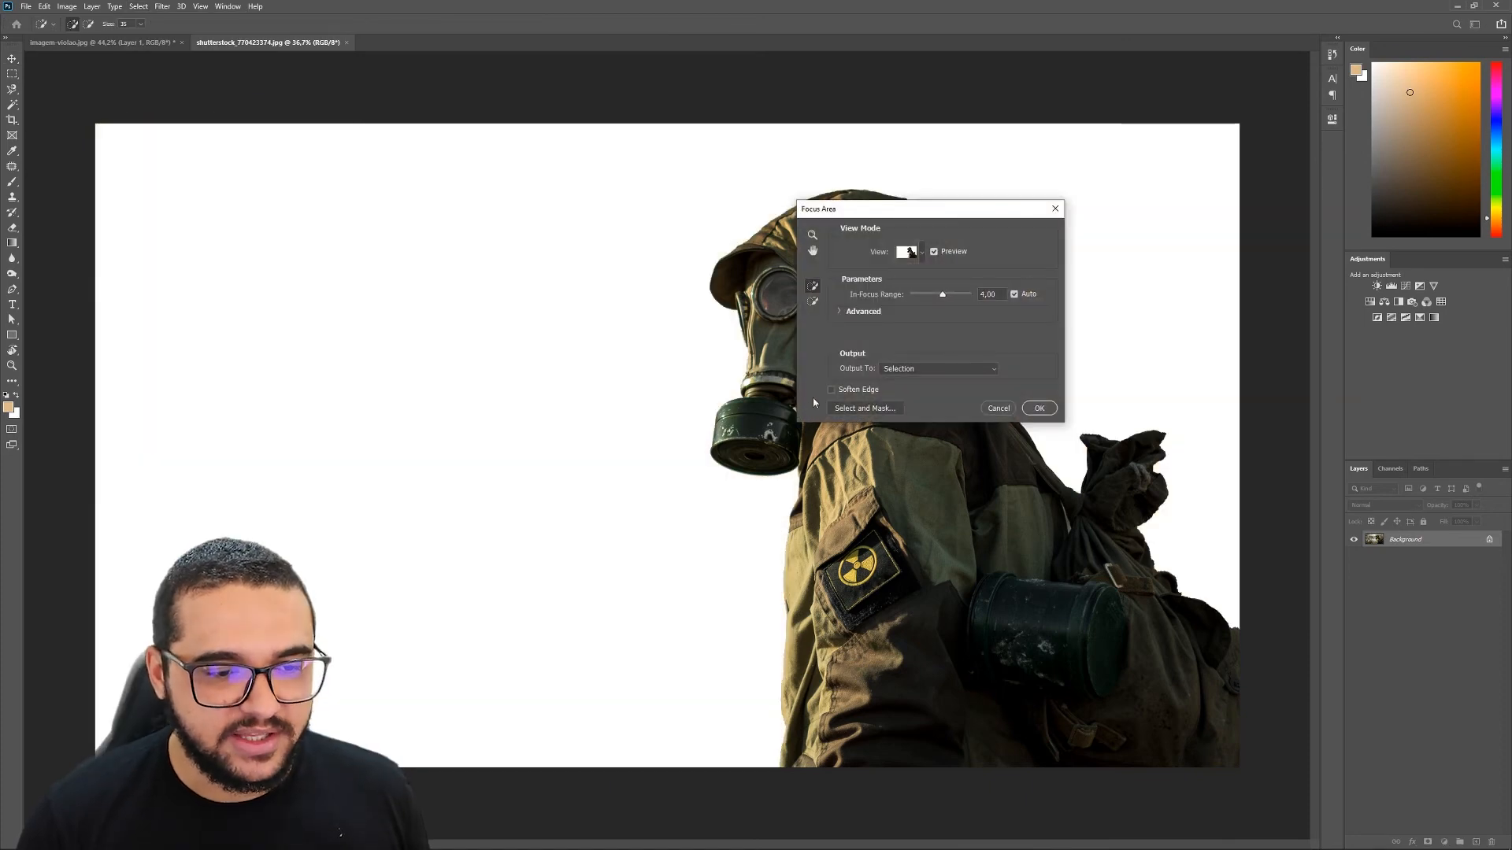
pyautogui.moveTo(835, 209); pyautogui.dragTo(406, 161)
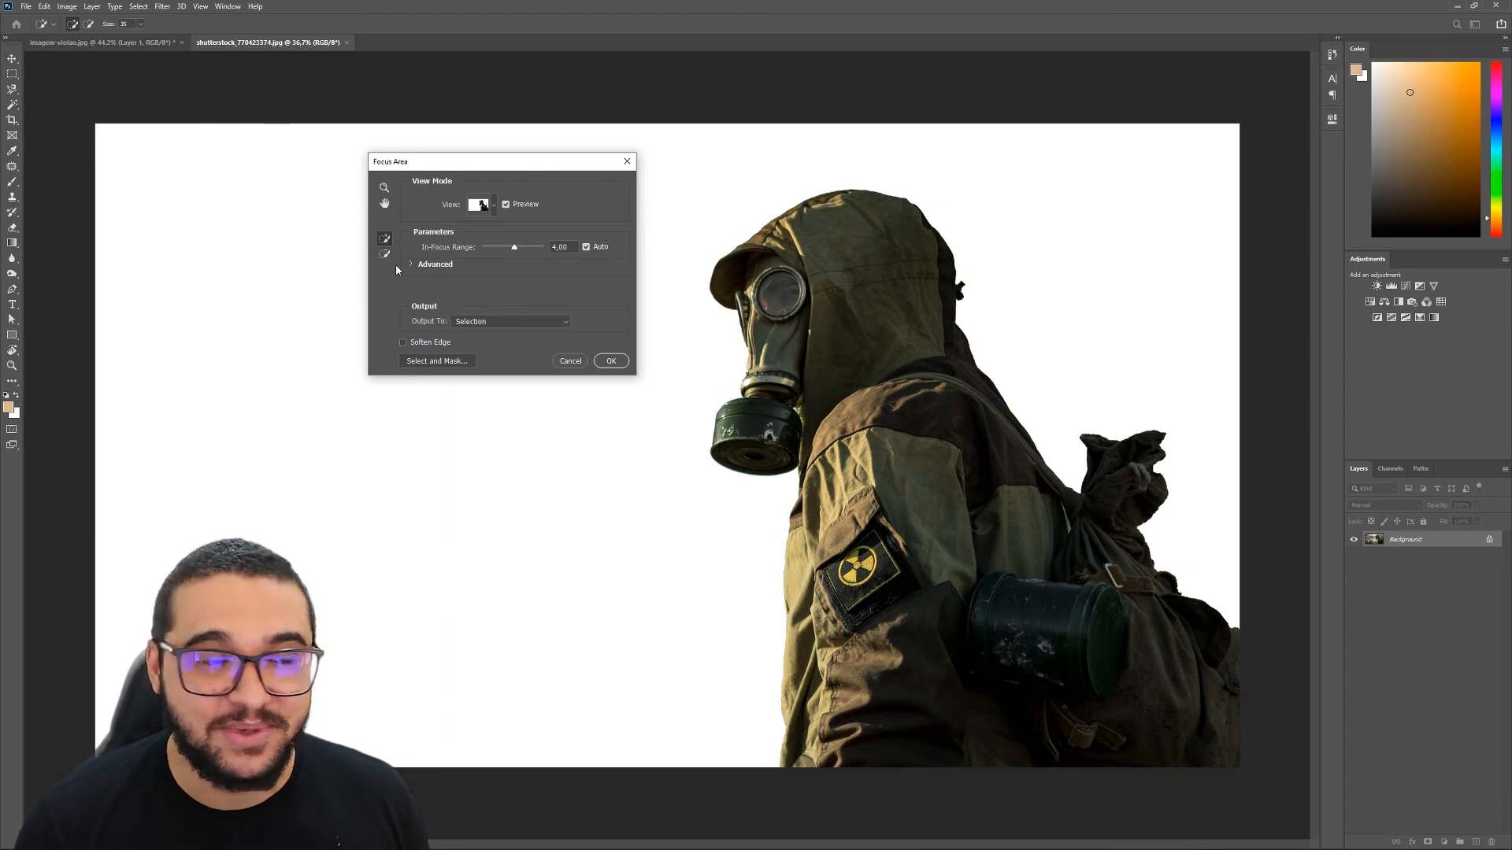
pyautogui.moveTo(496, 248); pyautogui.dragTo(493, 247)
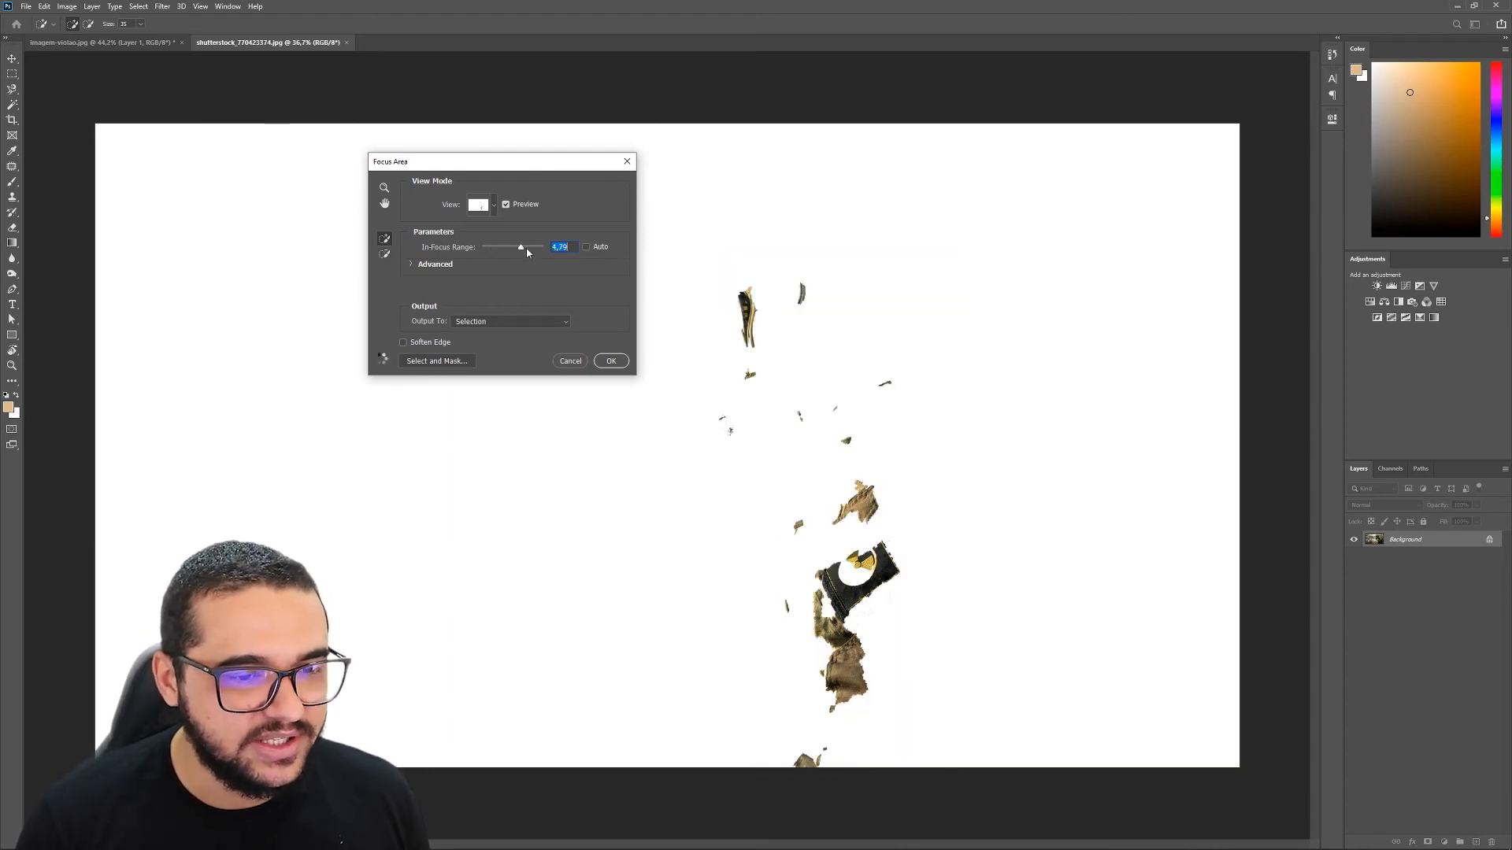
pyautogui.moveTo(527, 247); pyautogui.dragTo(543, 251)
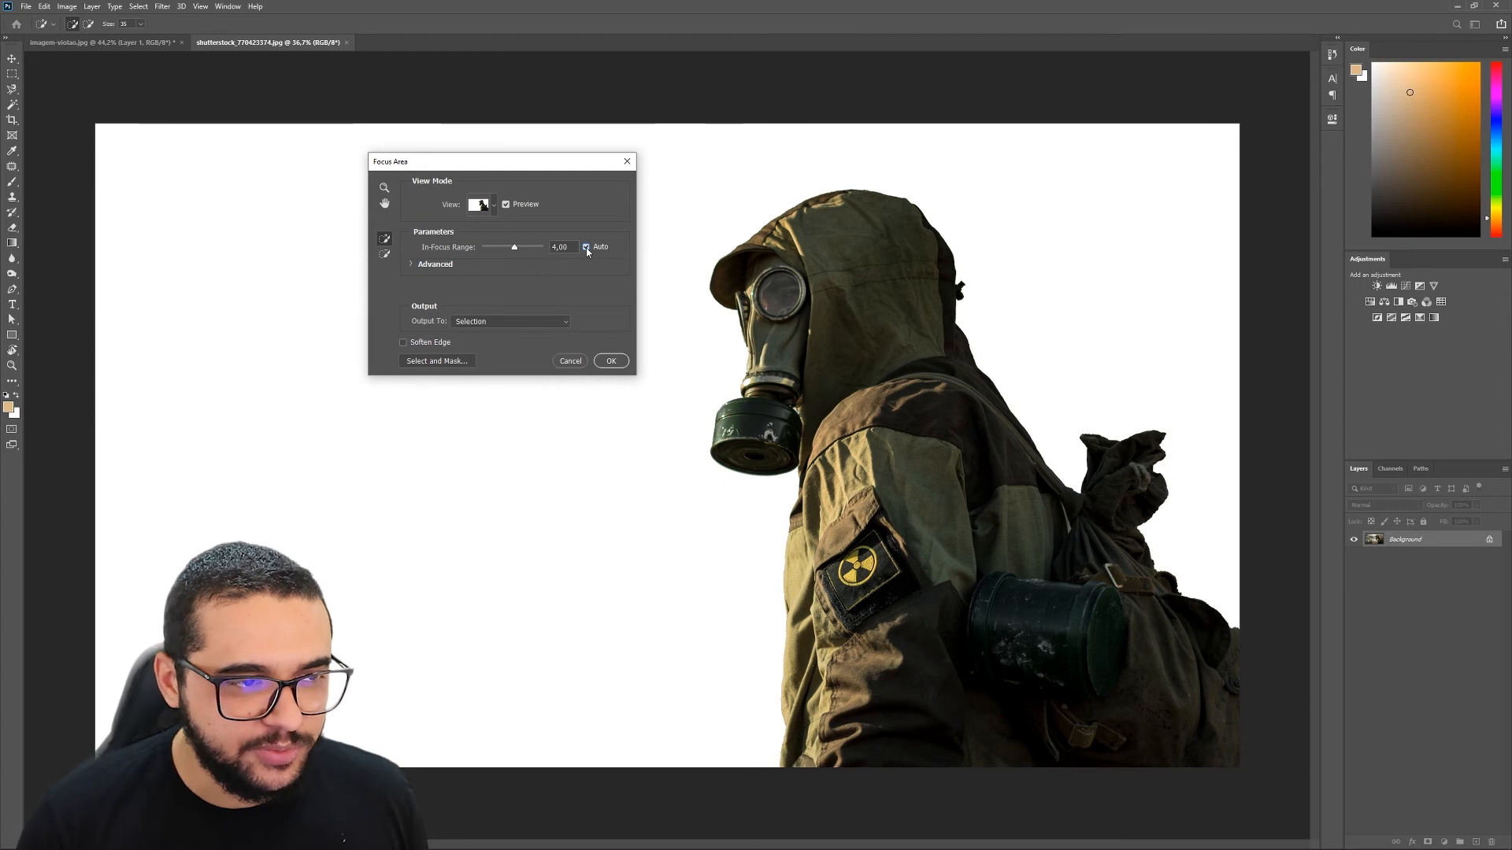
pyautogui.click(612, 362)
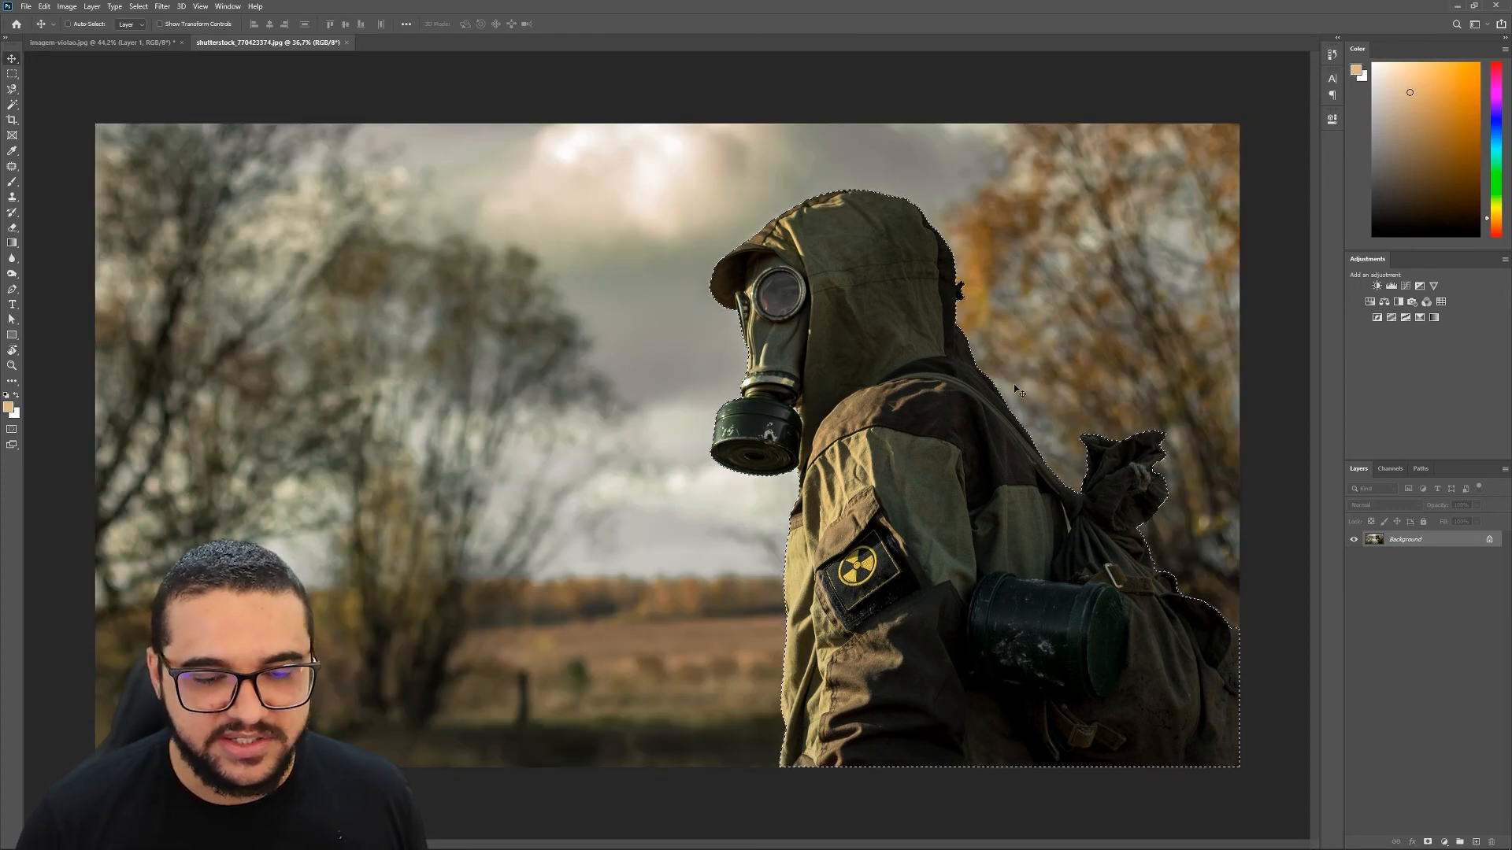
# Add a layer mask from the selection to isolate the gas-mask figure, and move the masked layer to the left
pyautogui.press('Delete')
pyautogui.press('Escape')
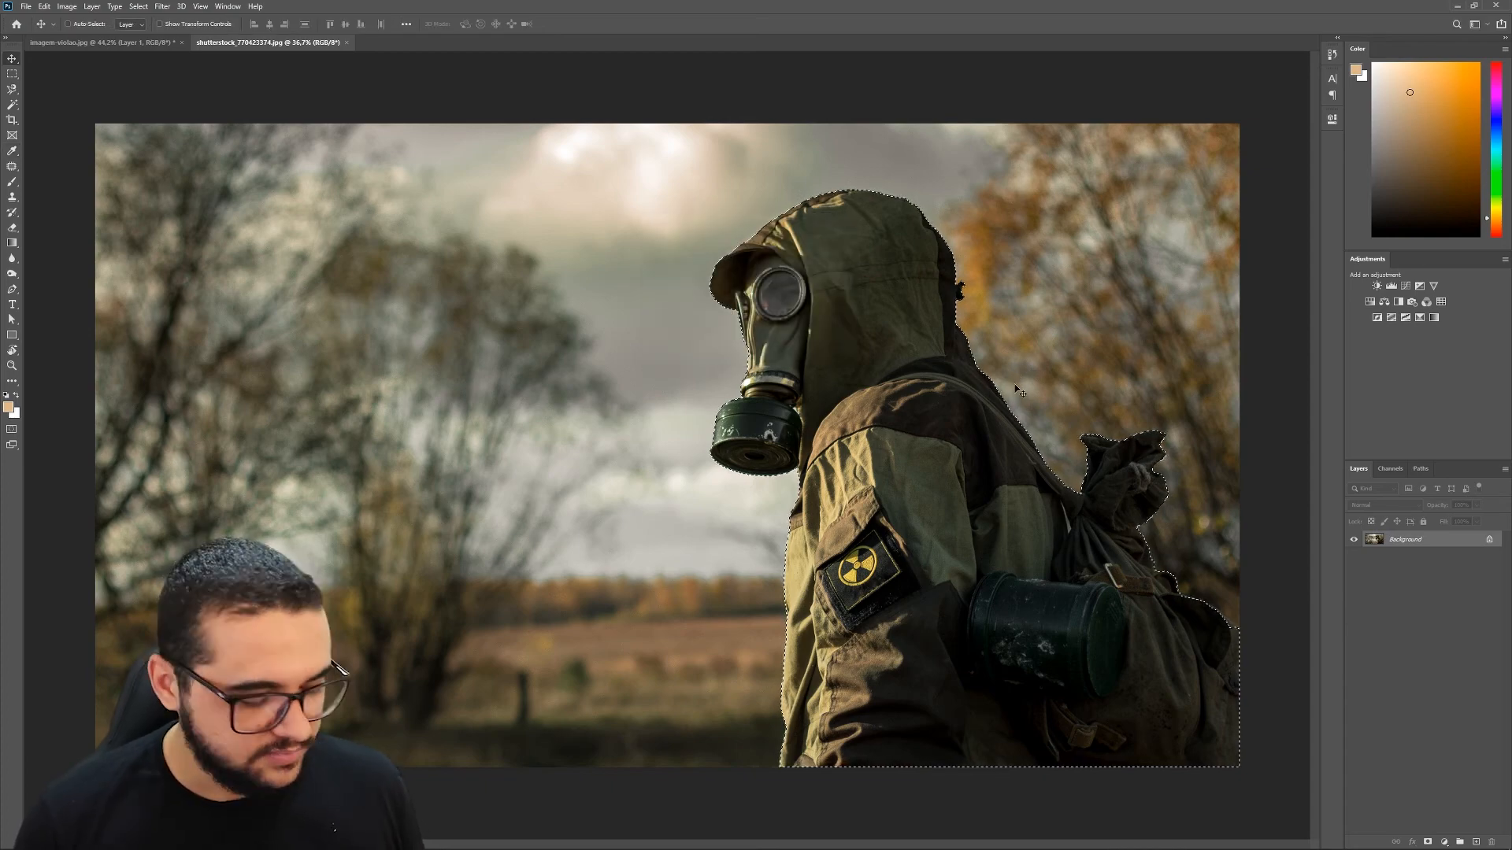
pyautogui.click(1428, 842)
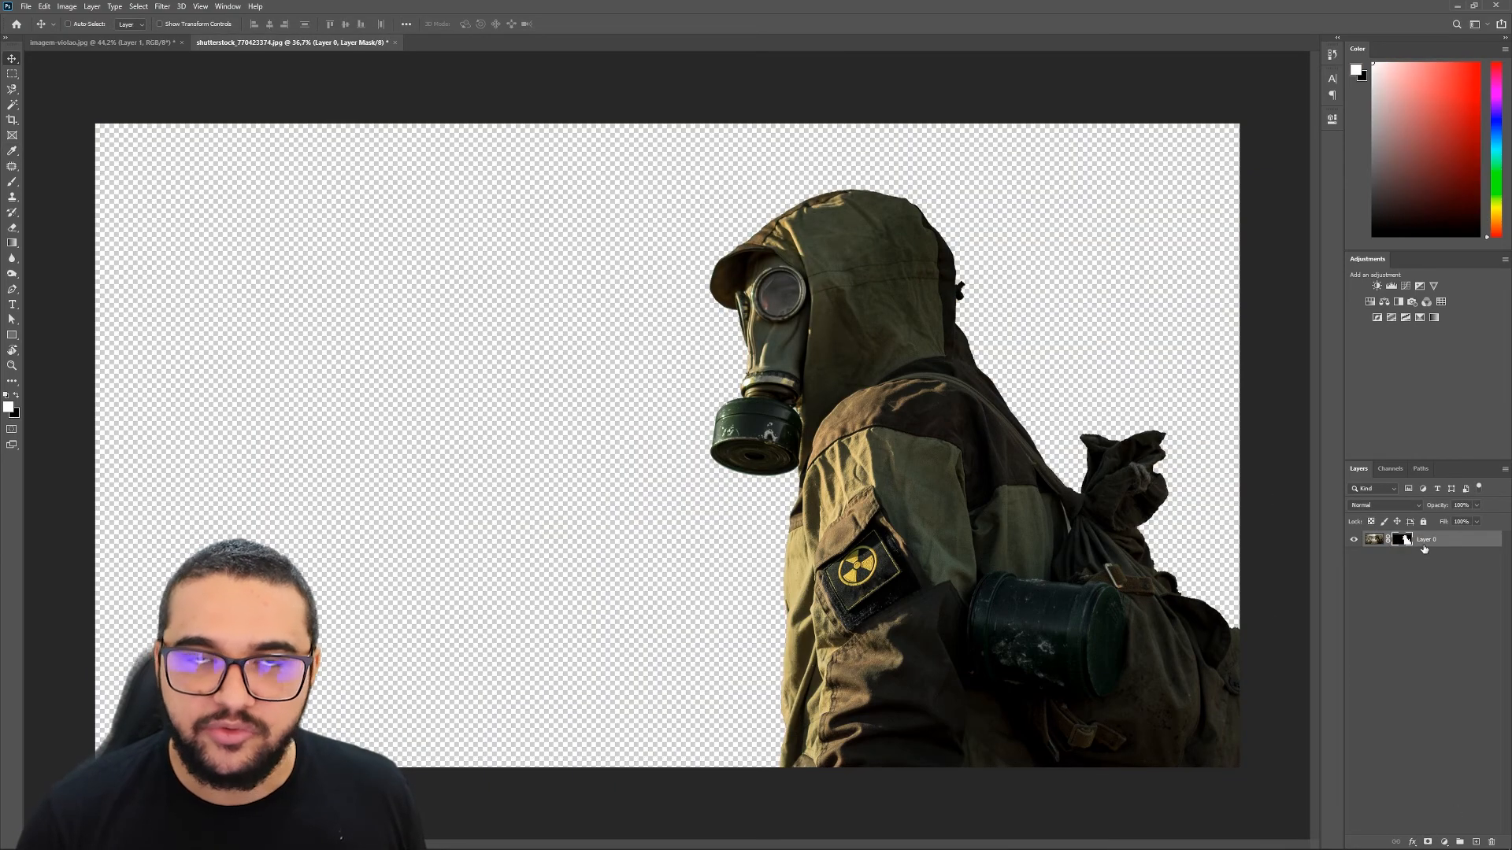
pyautogui.moveTo(967, 437); pyautogui.dragTo(900, 436)
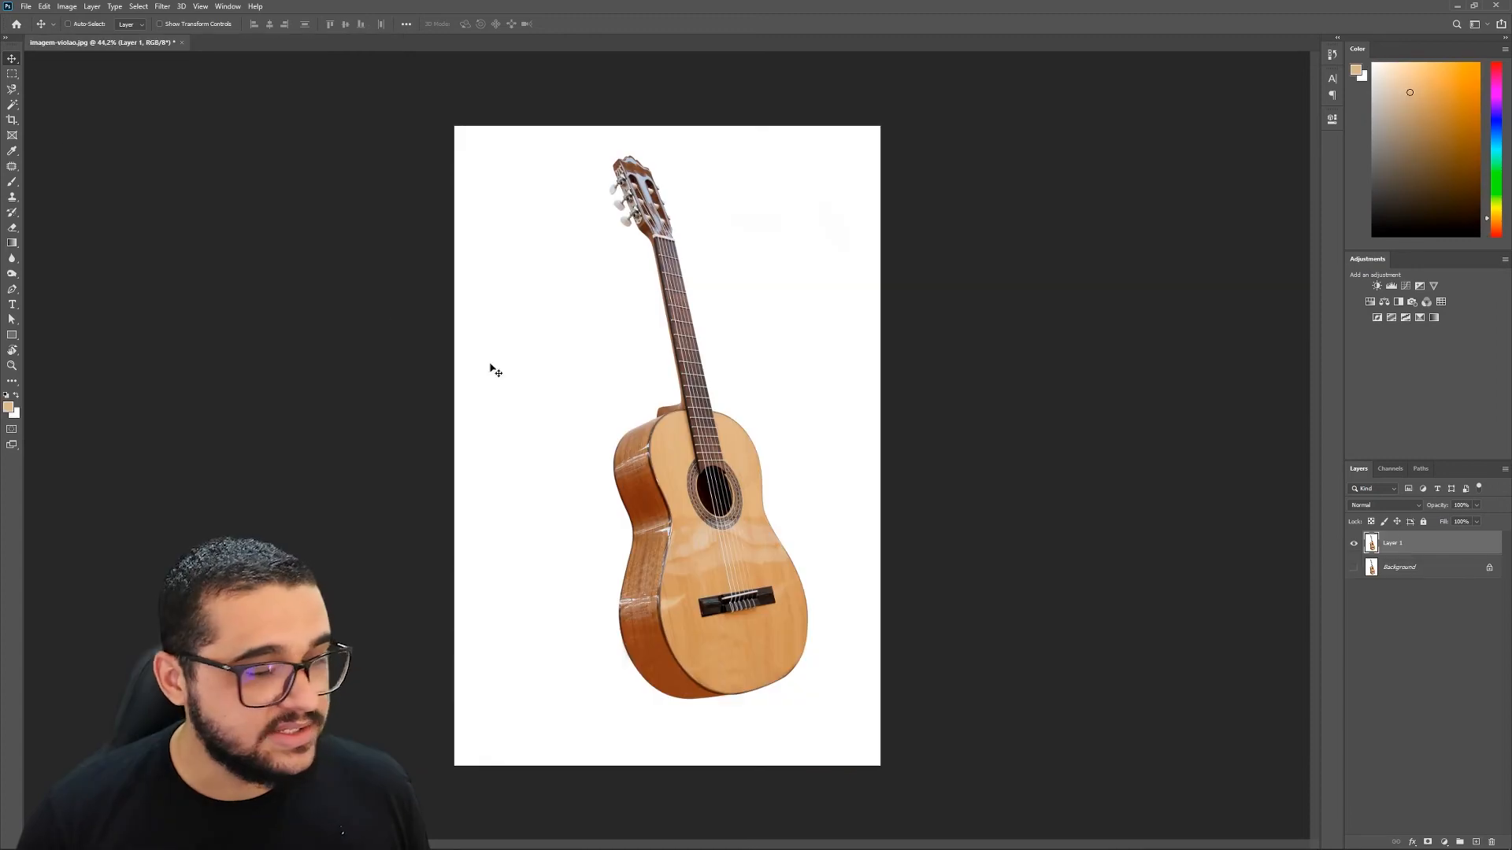
# Return to the guitar image and select its white background with the Magic Wand at tolerance 25
pyautogui.scroll(1, 594, 429)
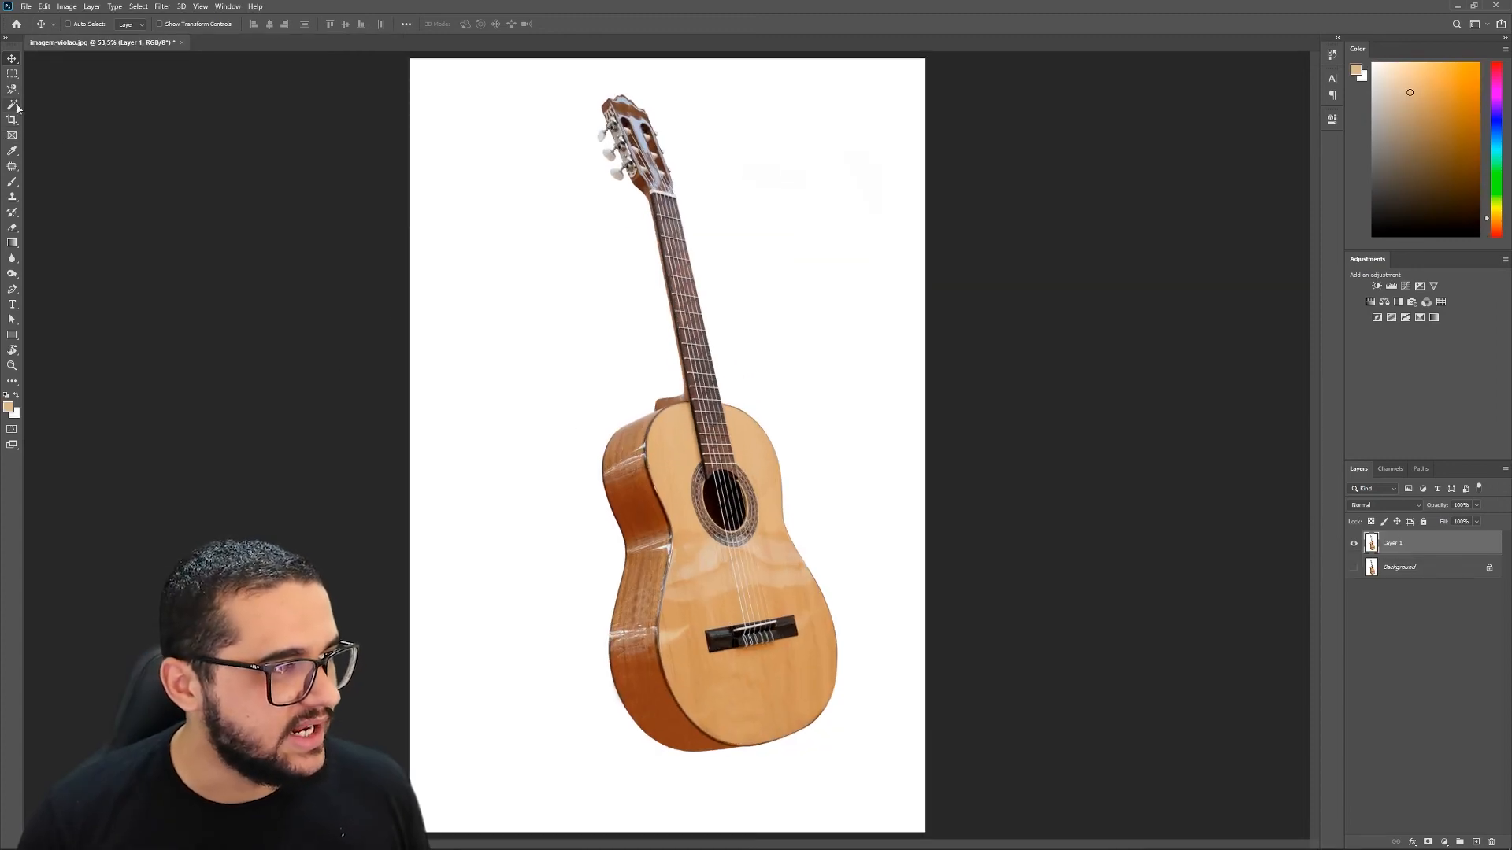
pyautogui.moveTo(12, 104); pyautogui.dragTo(67, 128)
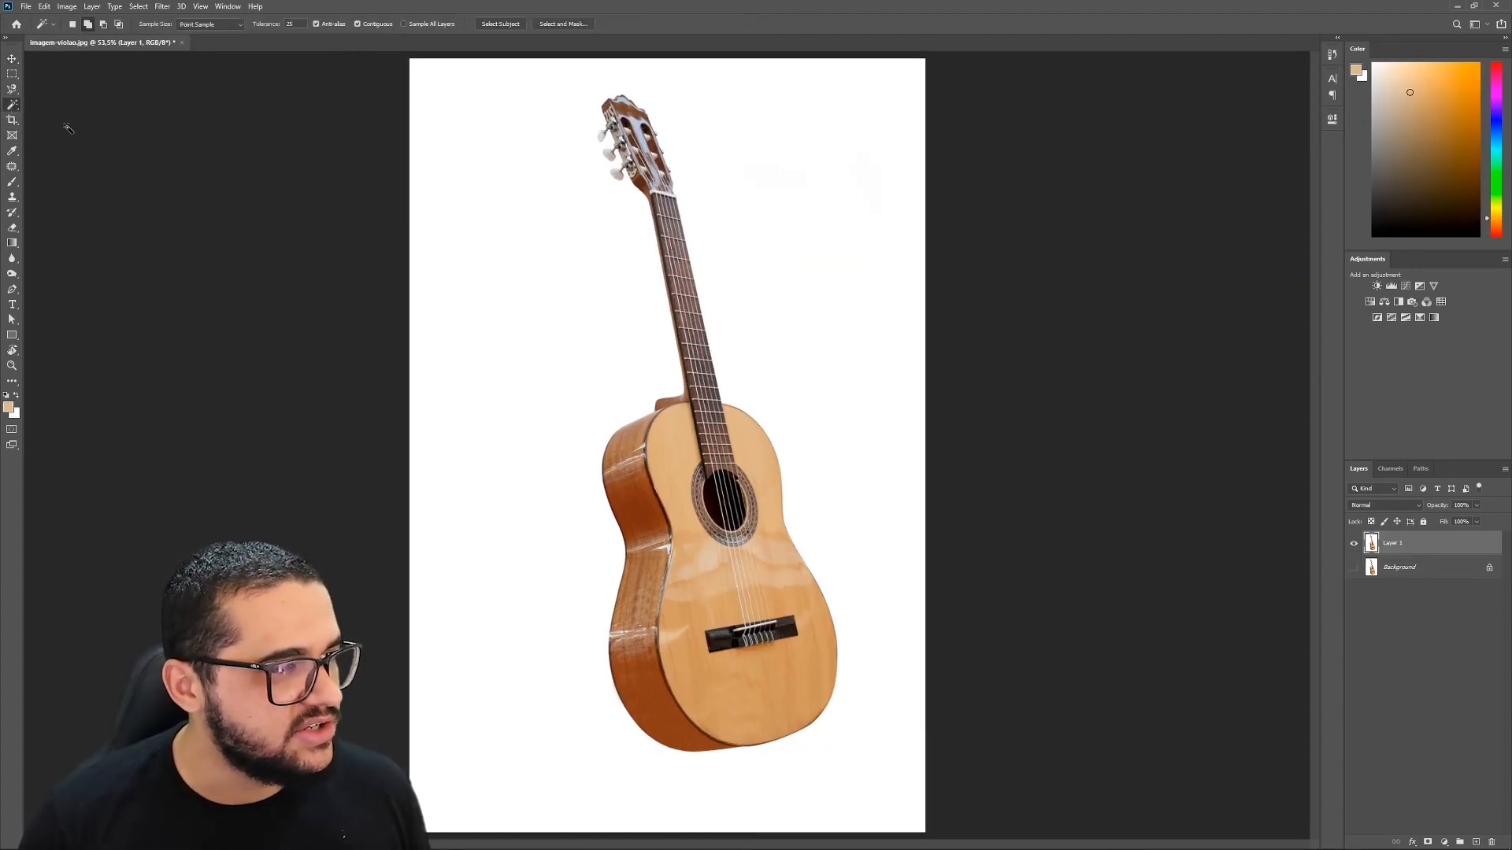
pyautogui.click(593, 312)
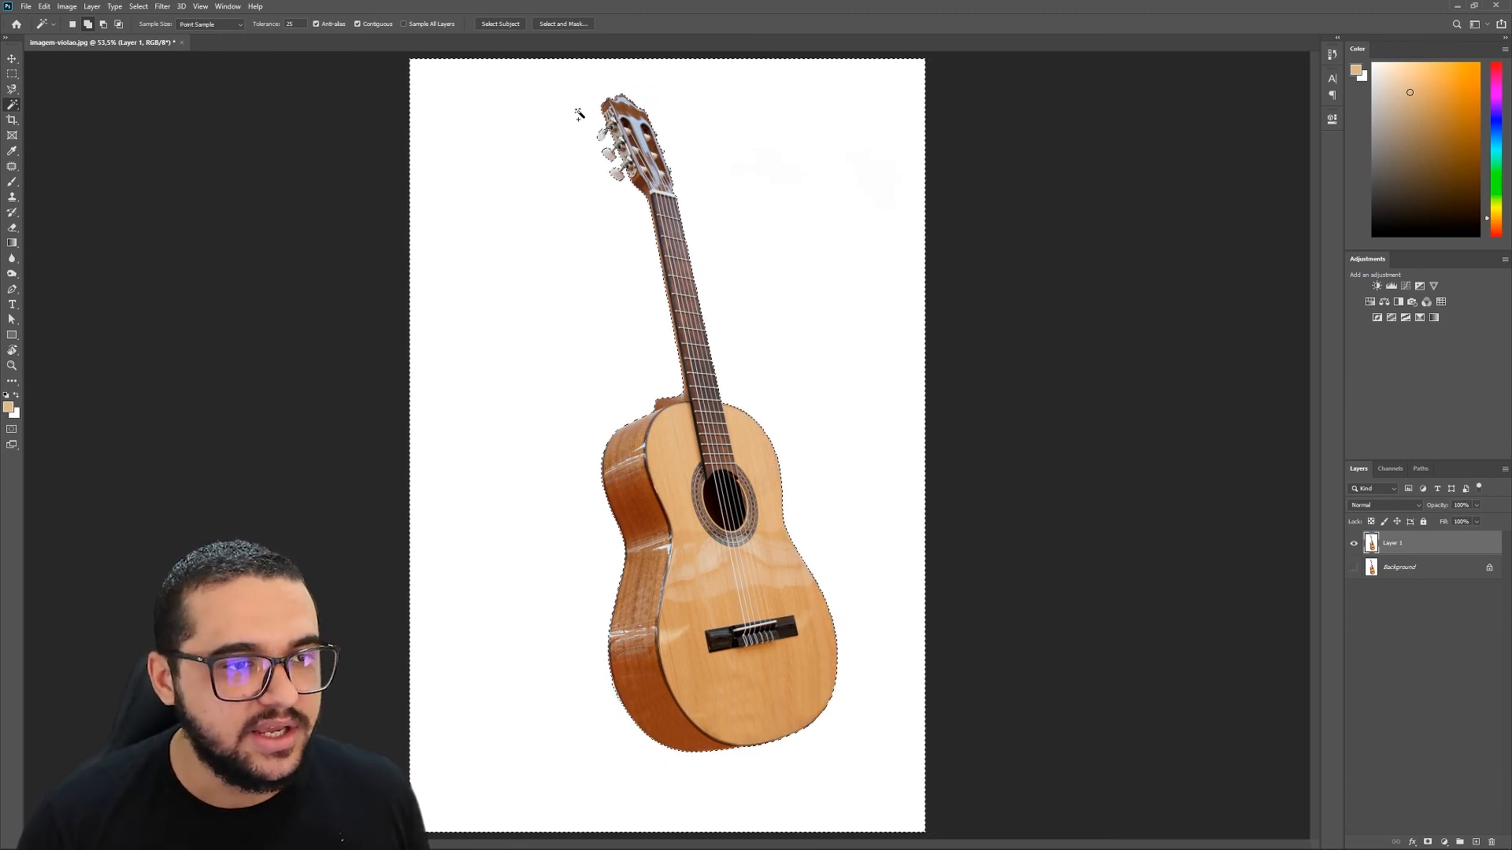
# Save the background selection as a new channel named Violão in imagem-violao.jpg, and deselect it
pyautogui.click(138, 6)
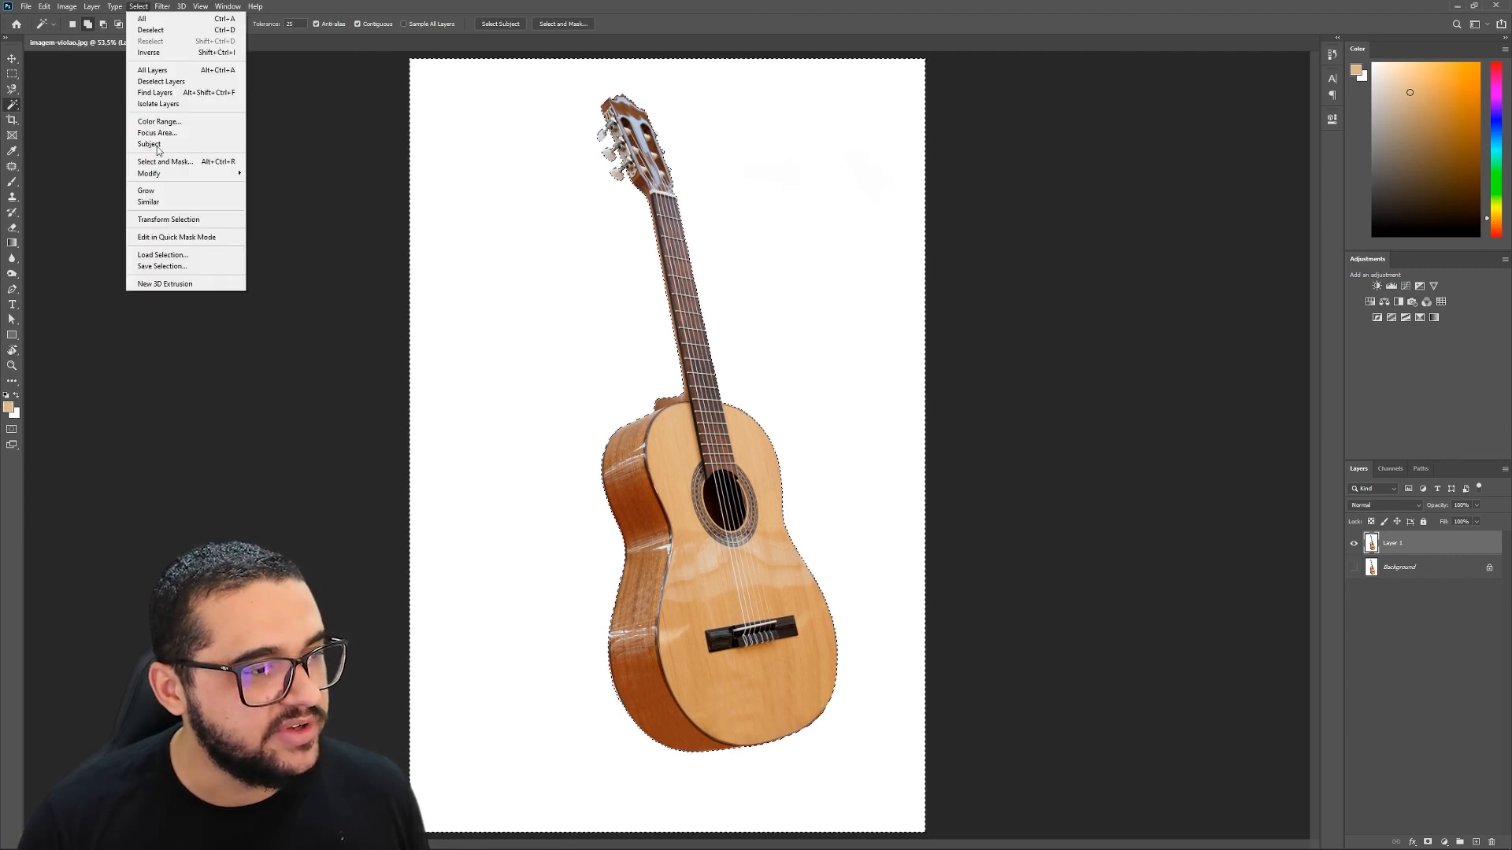
pyautogui.click(165, 266)
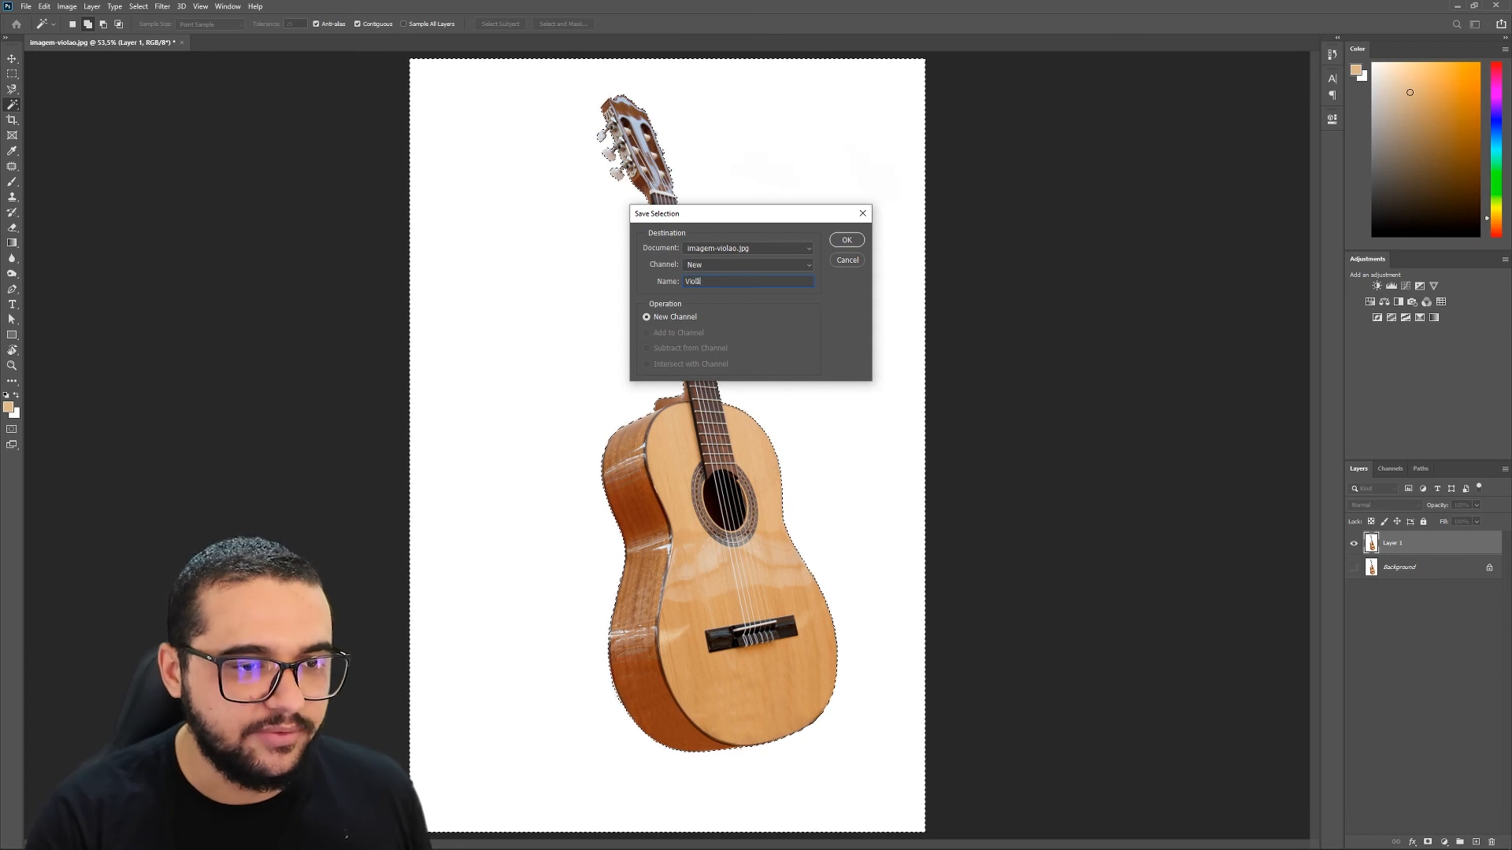
pyautogui.write('Violão')
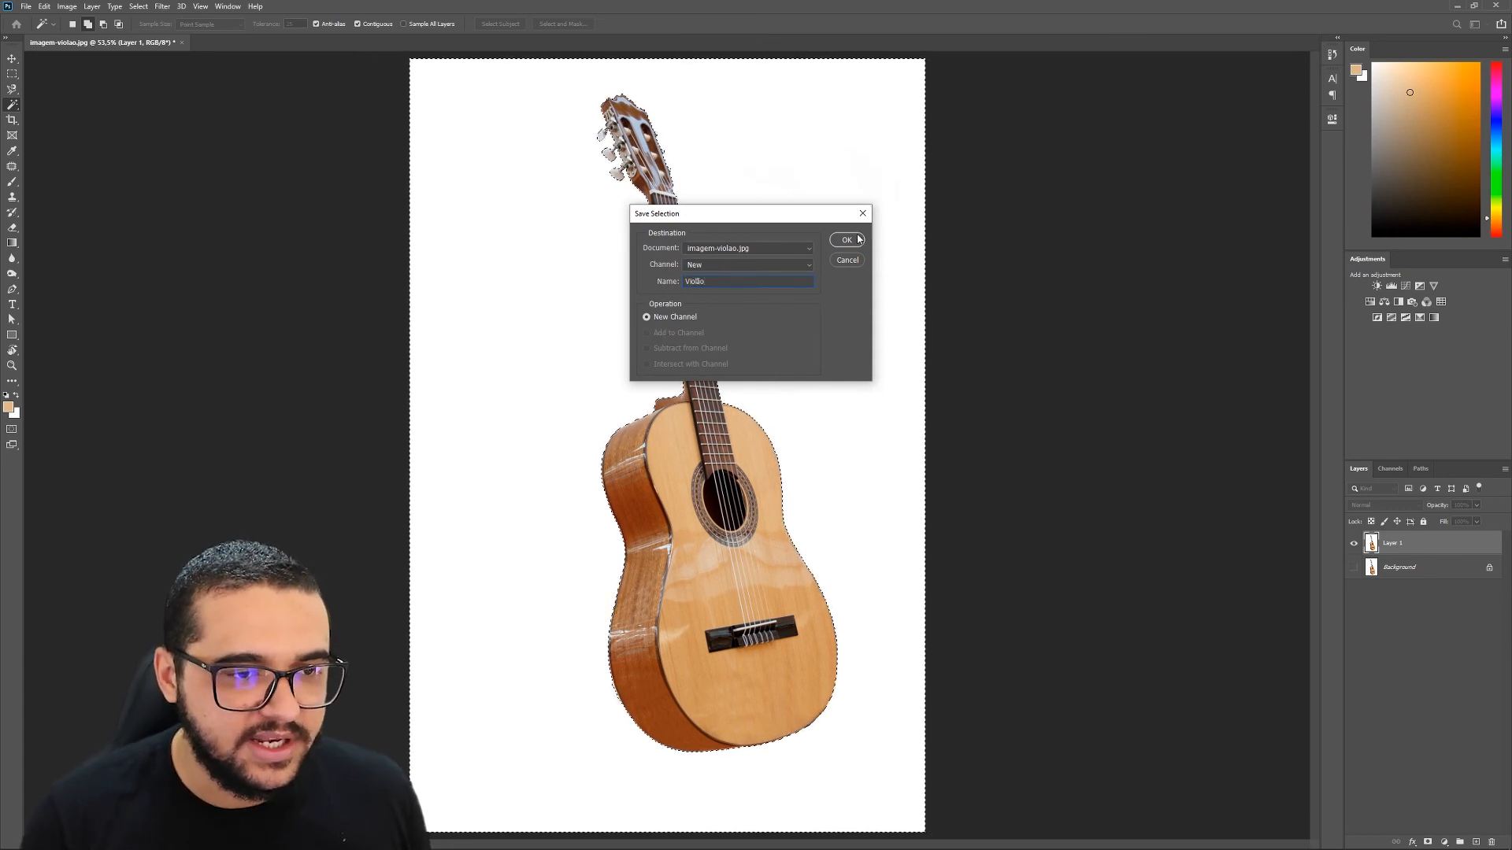
pyautogui.press('Return')
pyautogui.hotkey('ctrl', 'd')
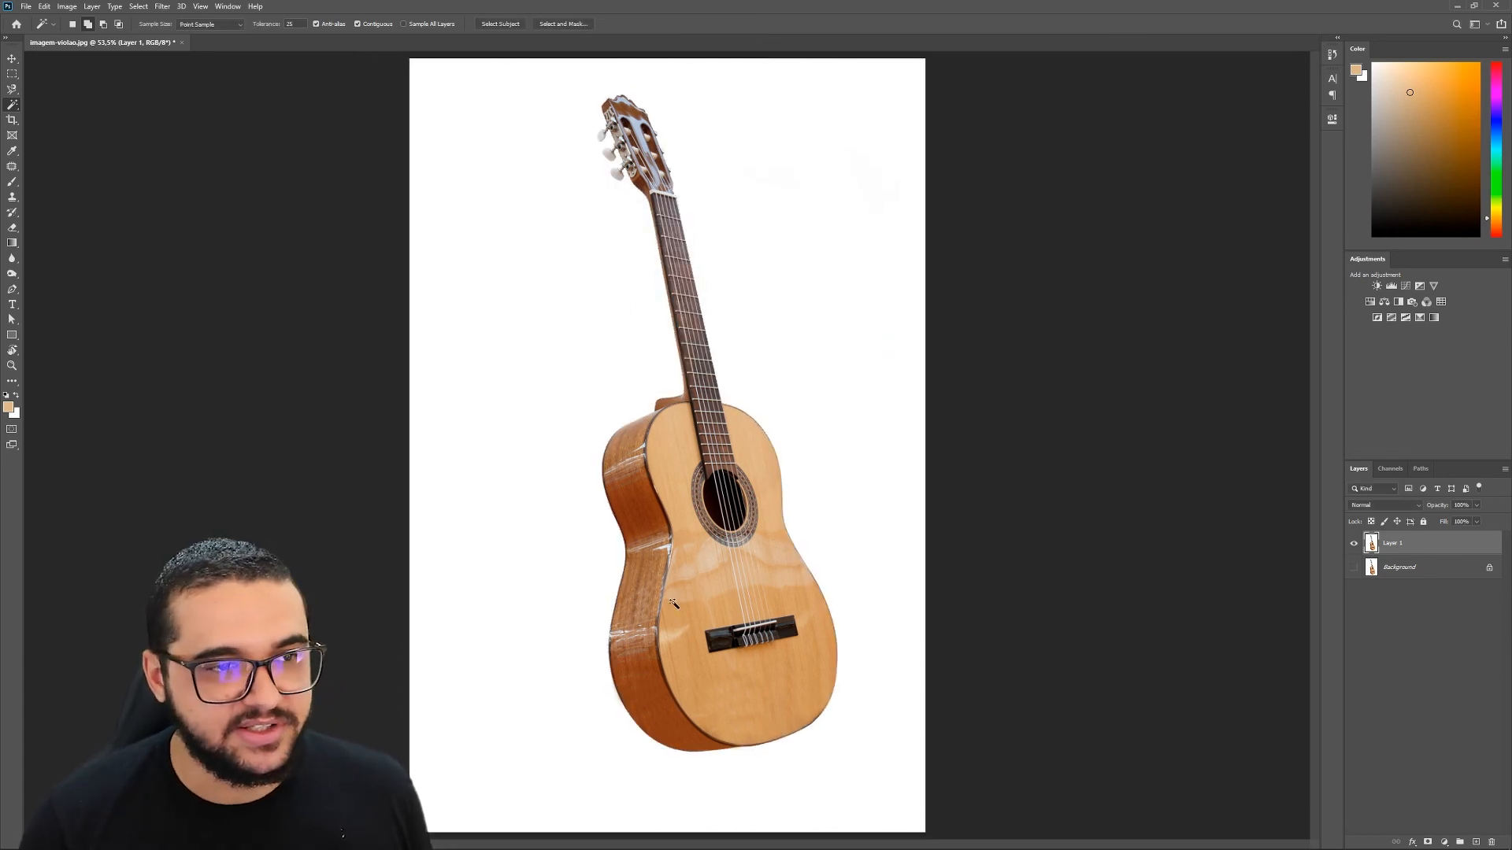
# Load the saved Violão channel from imagem-violao.jpg as a new selection, and deselect it
pyautogui.click(137, 8)
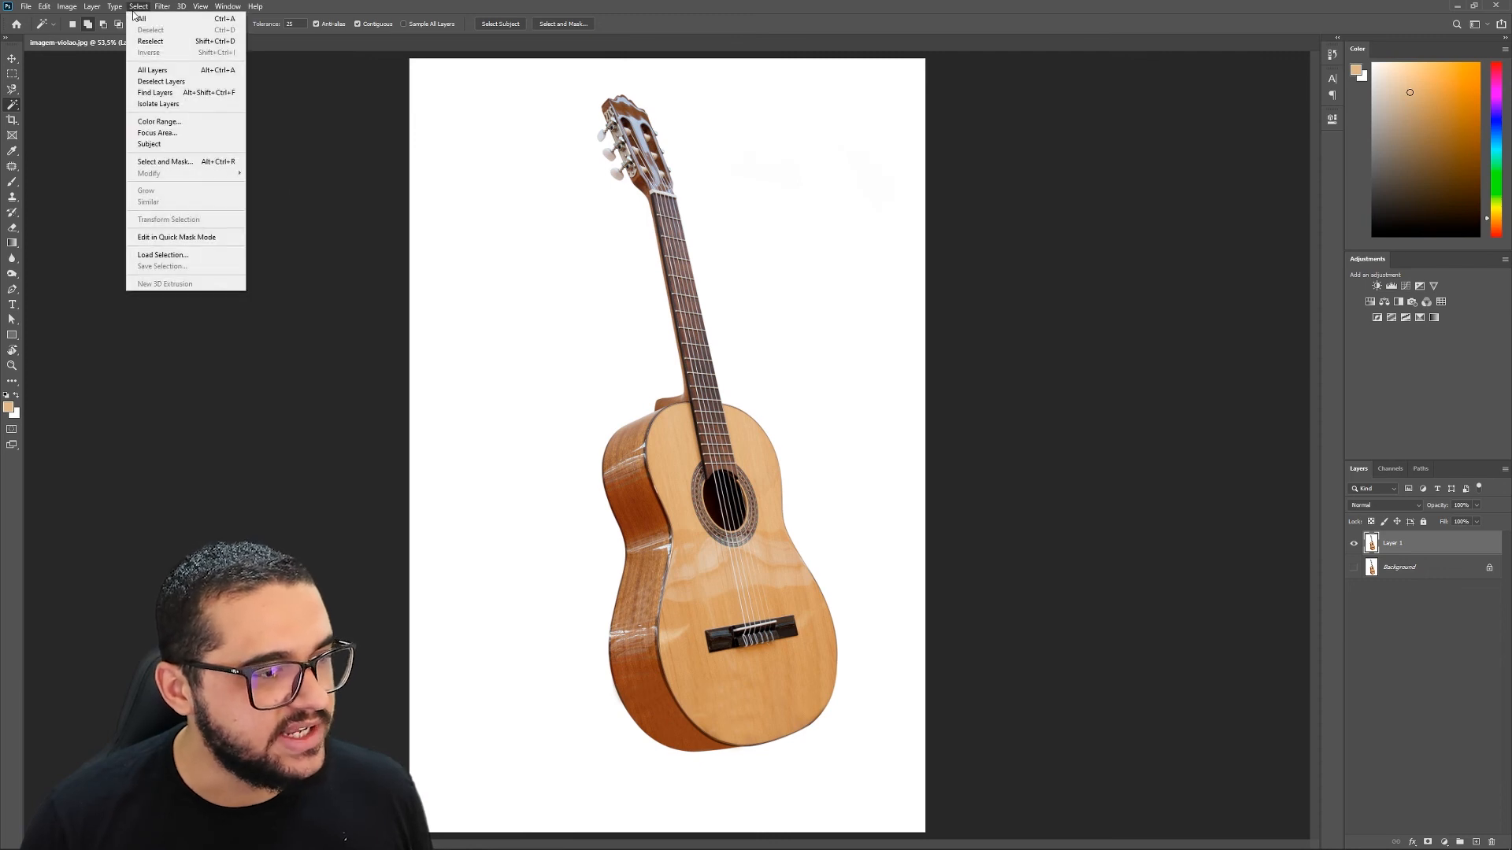
pyautogui.click(186, 253)
pyautogui.click(698, 250)
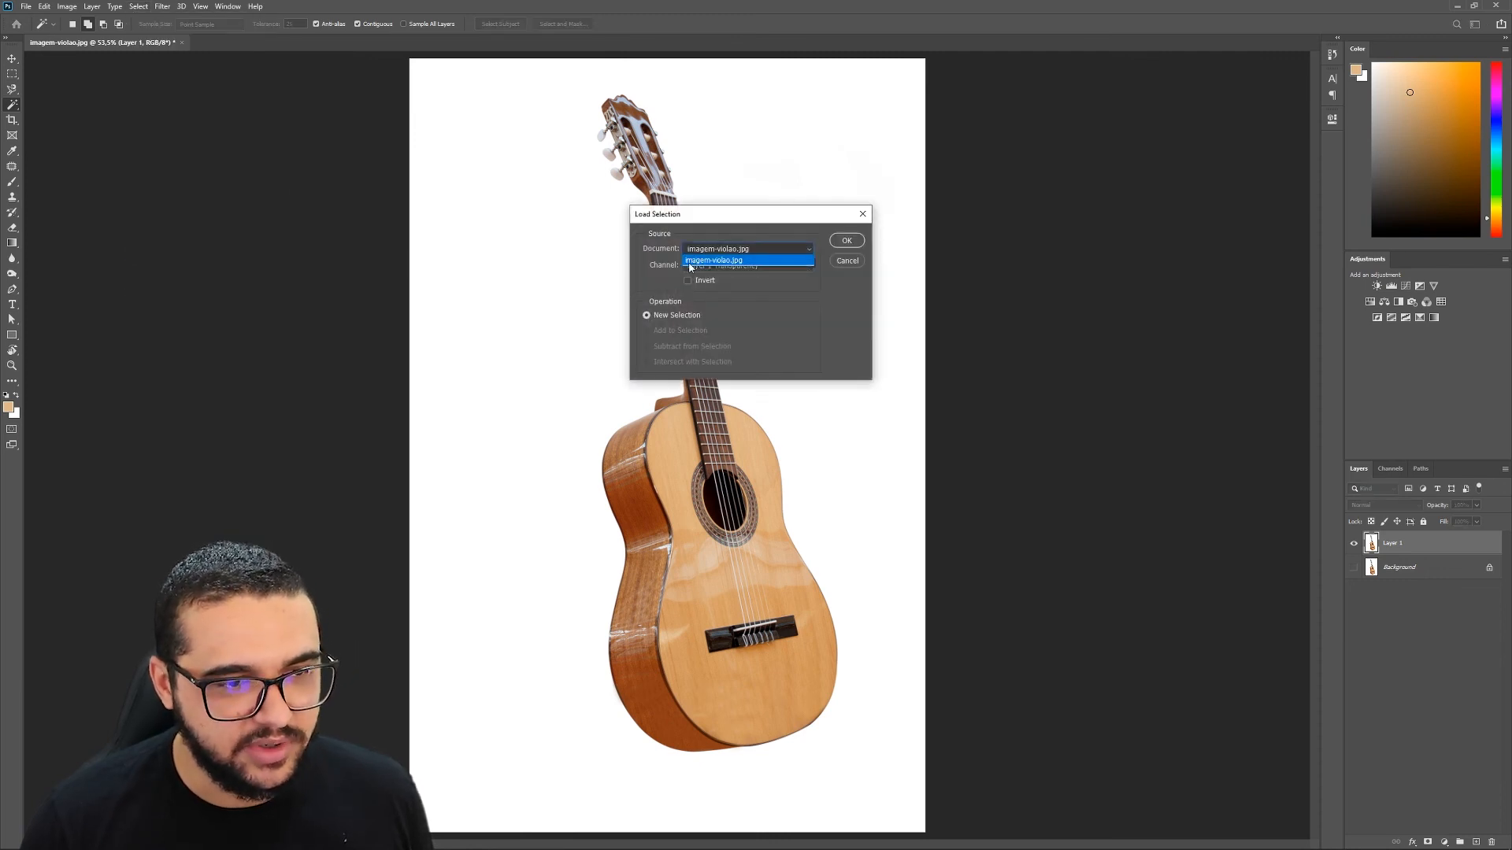
pyautogui.click(690, 262)
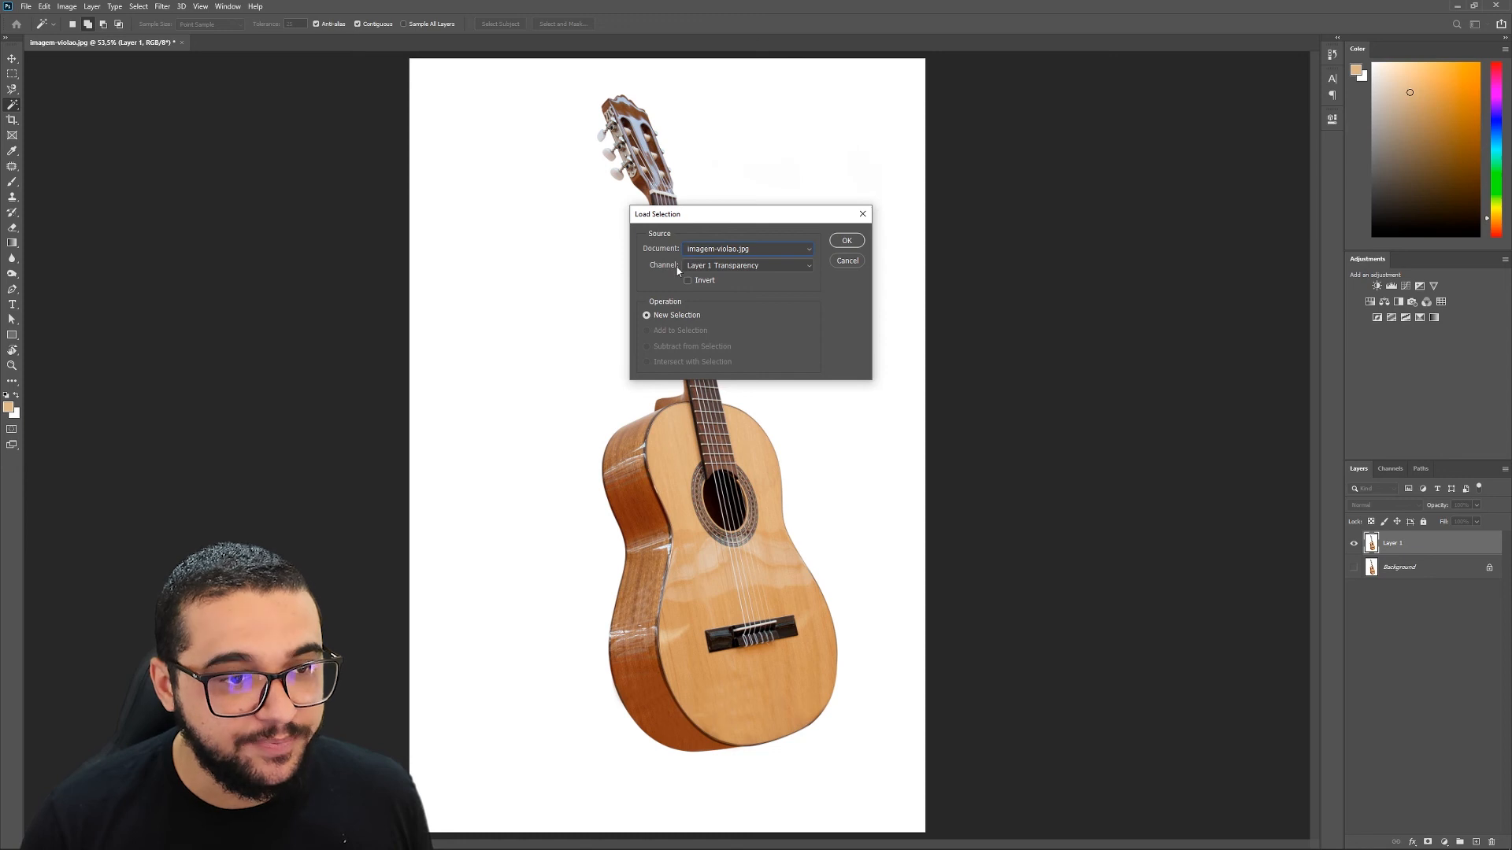
pyautogui.click(705, 268)
pyautogui.click(706, 289)
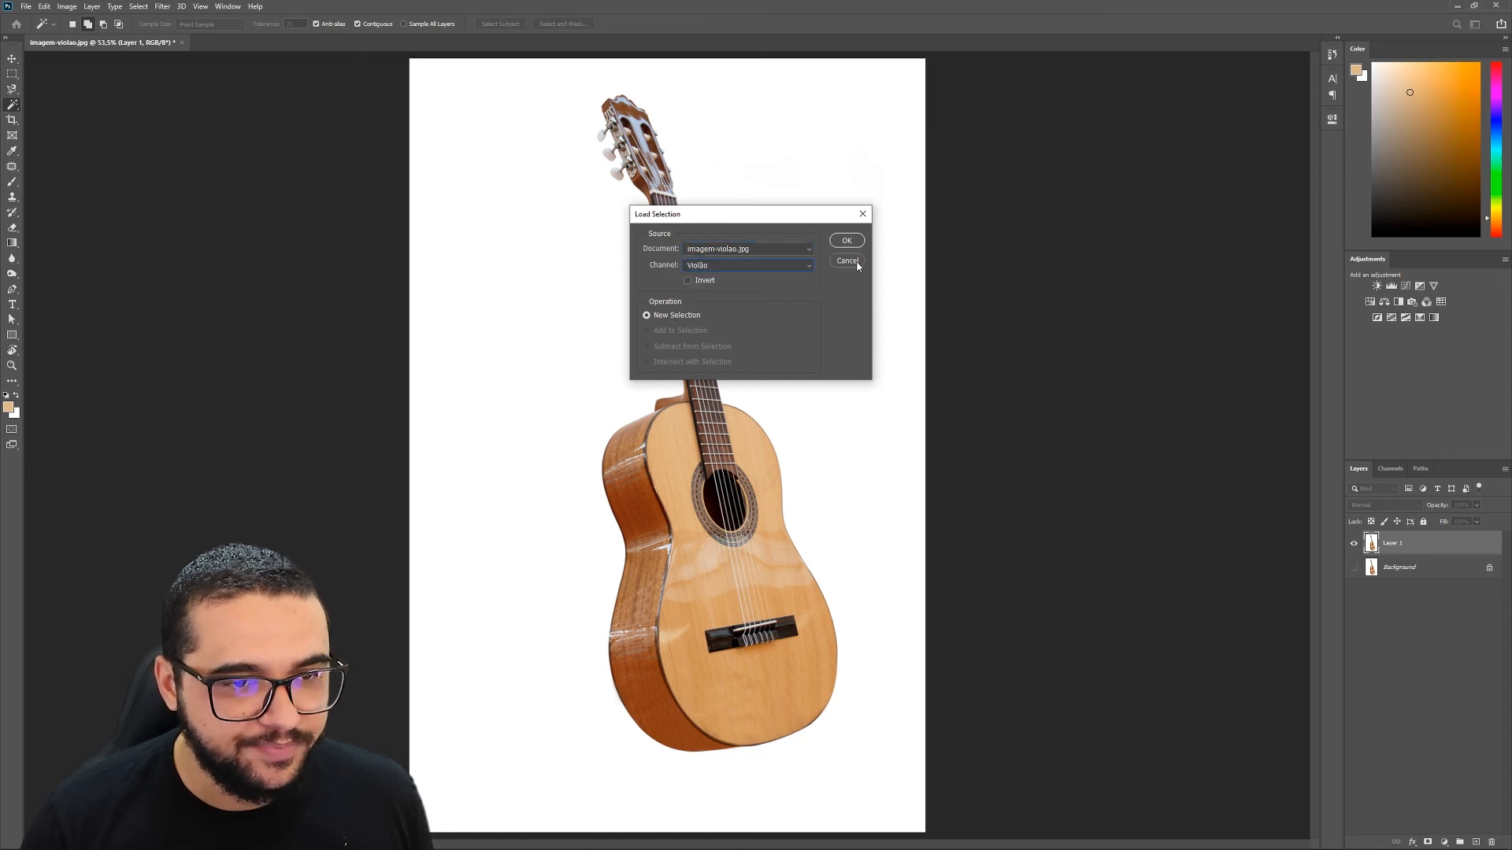
pyautogui.click(847, 241)
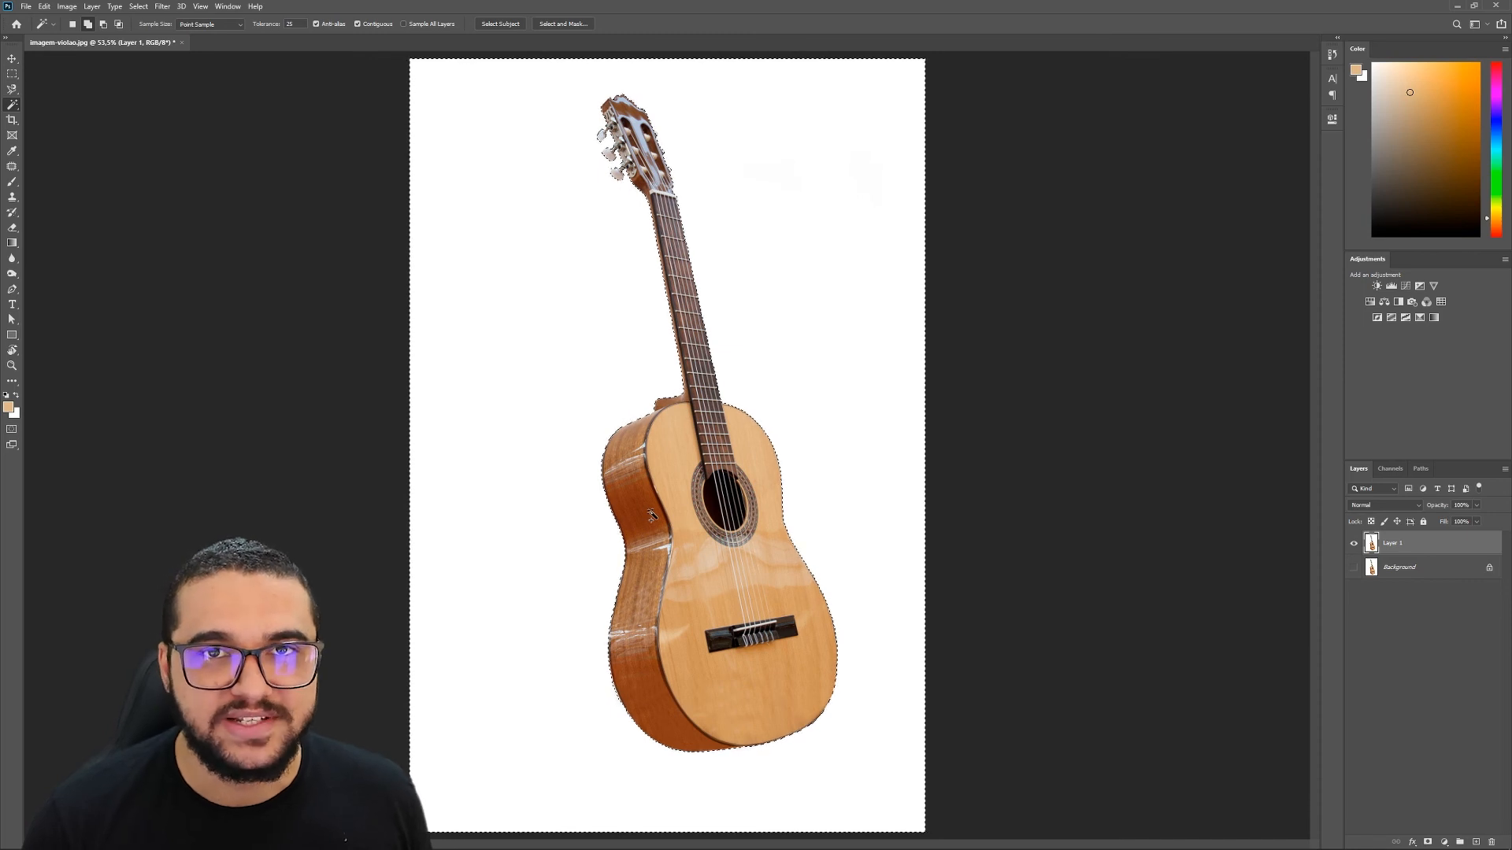
pyautogui.hotkey('ctrl', 'd')
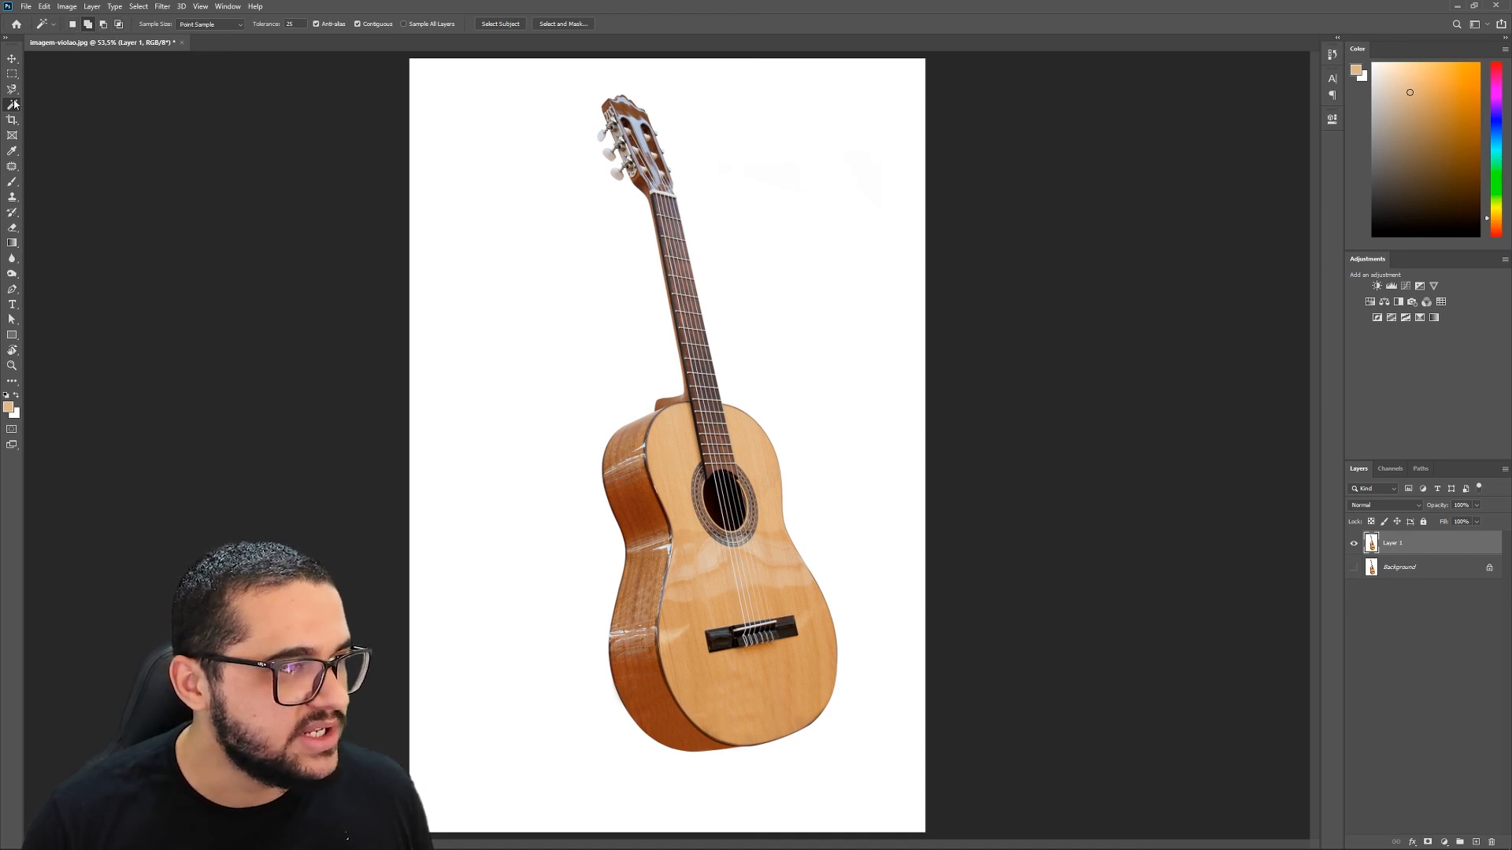
# Draw a square marquee selection on the white area beside the guitar neck and add an overlapping rectangle reaching across the neck
pyautogui.click(12, 75)
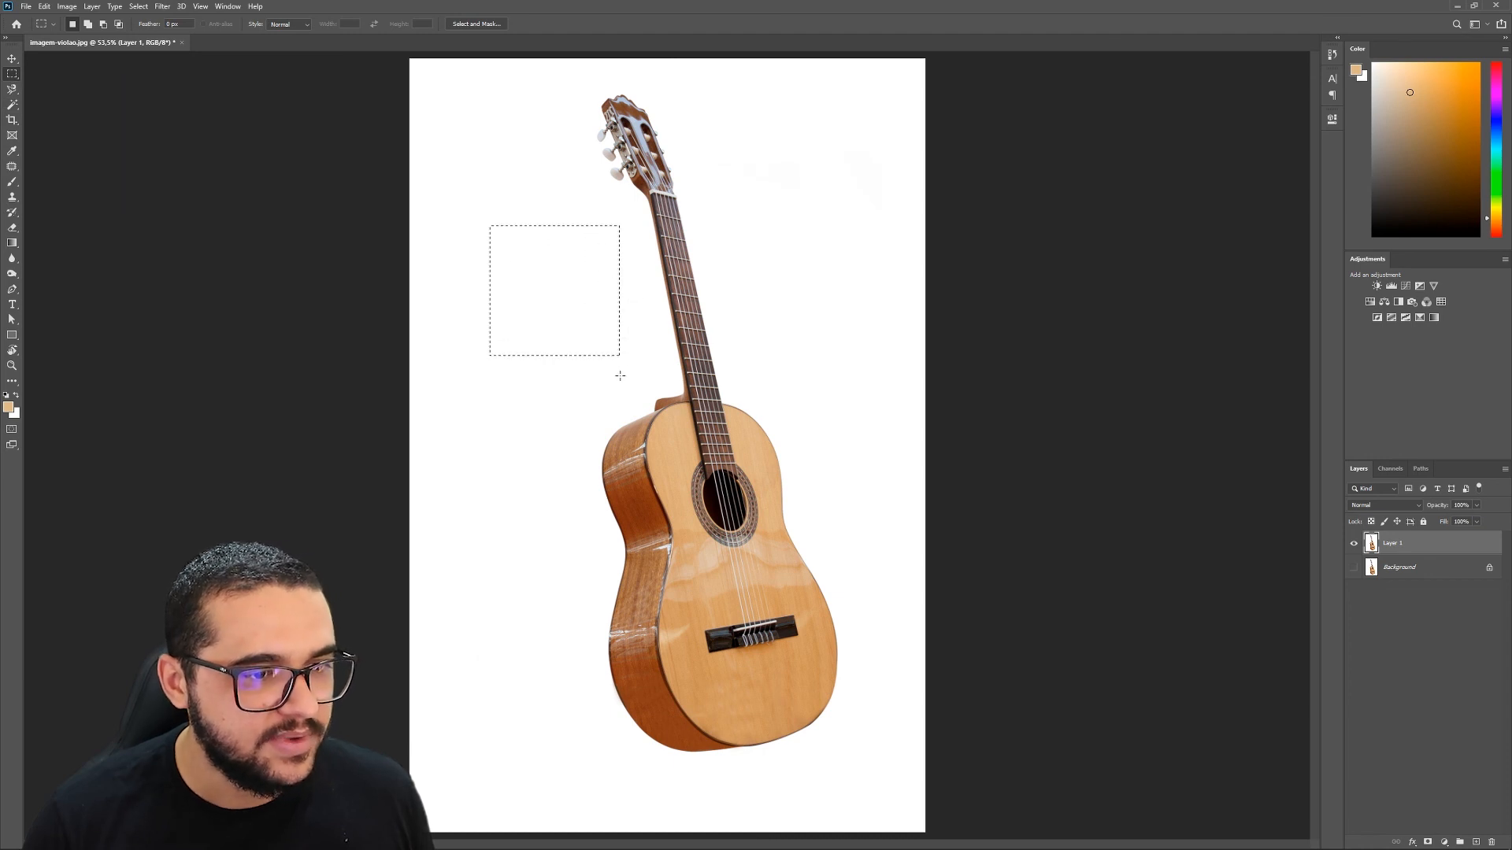
pyautogui.click(88, 26)
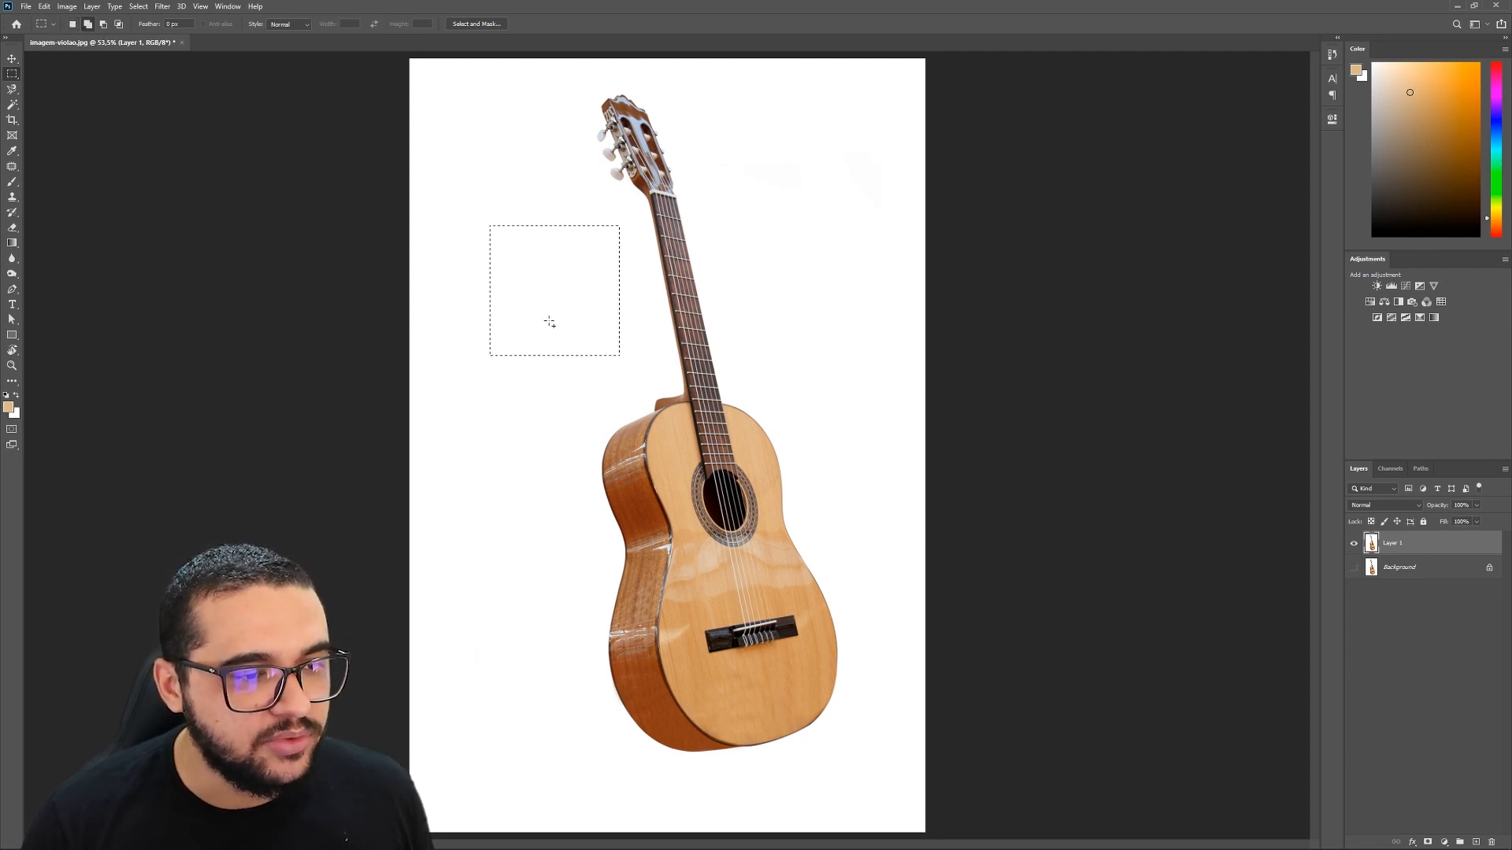
pyautogui.moveTo(576, 310); pyautogui.dragTo(709, 457)
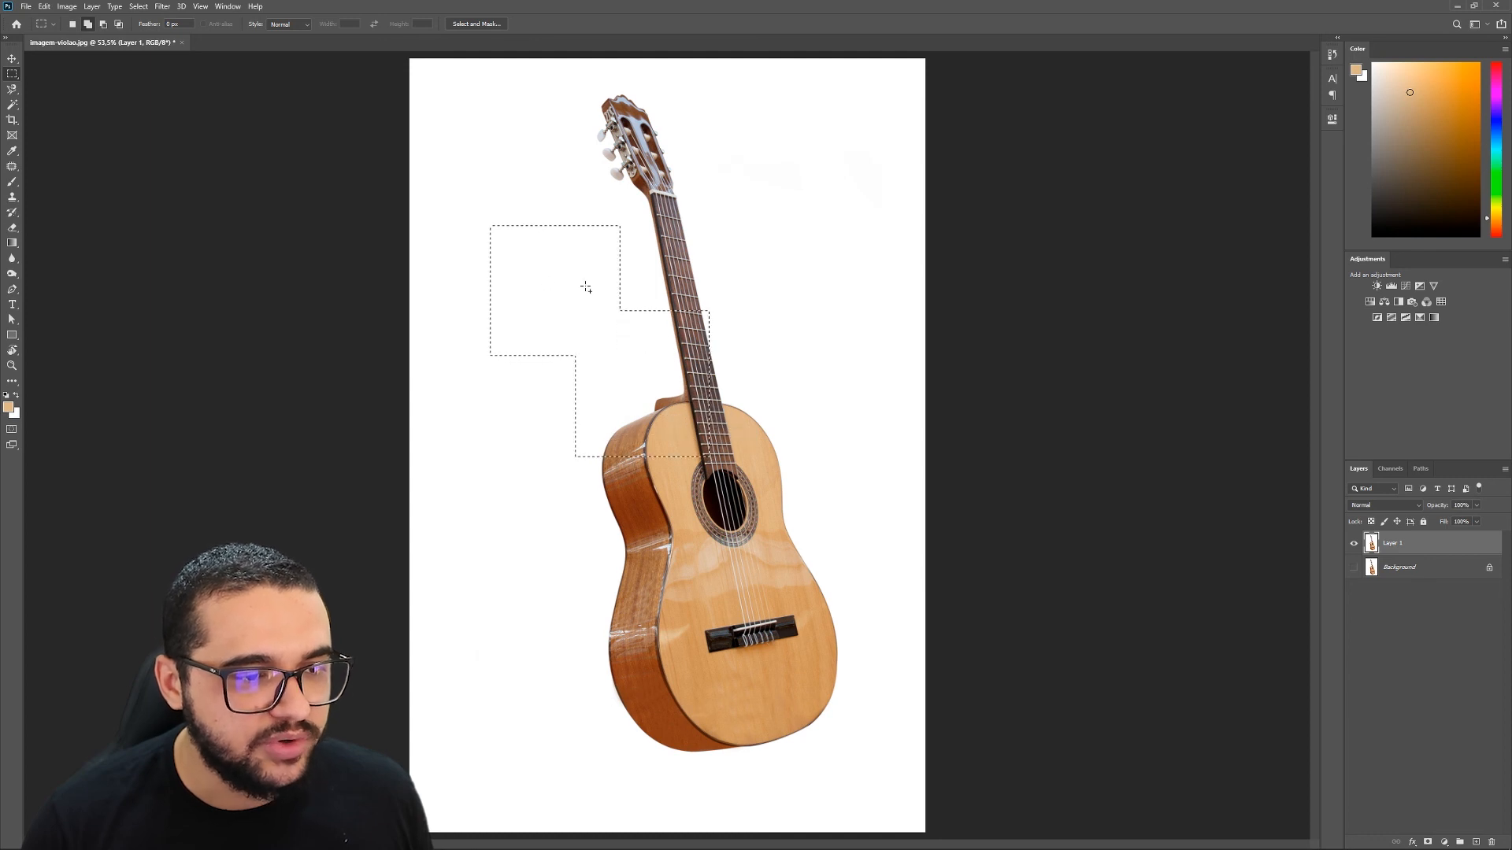
# Subtract a rectangle from the lower part of the marquee selection, and intersect the remainder with a small rectangle at its upper corner
pyautogui.click(103, 24)
pyautogui.moveTo(734, 482); pyautogui.dragTo(539, 304)
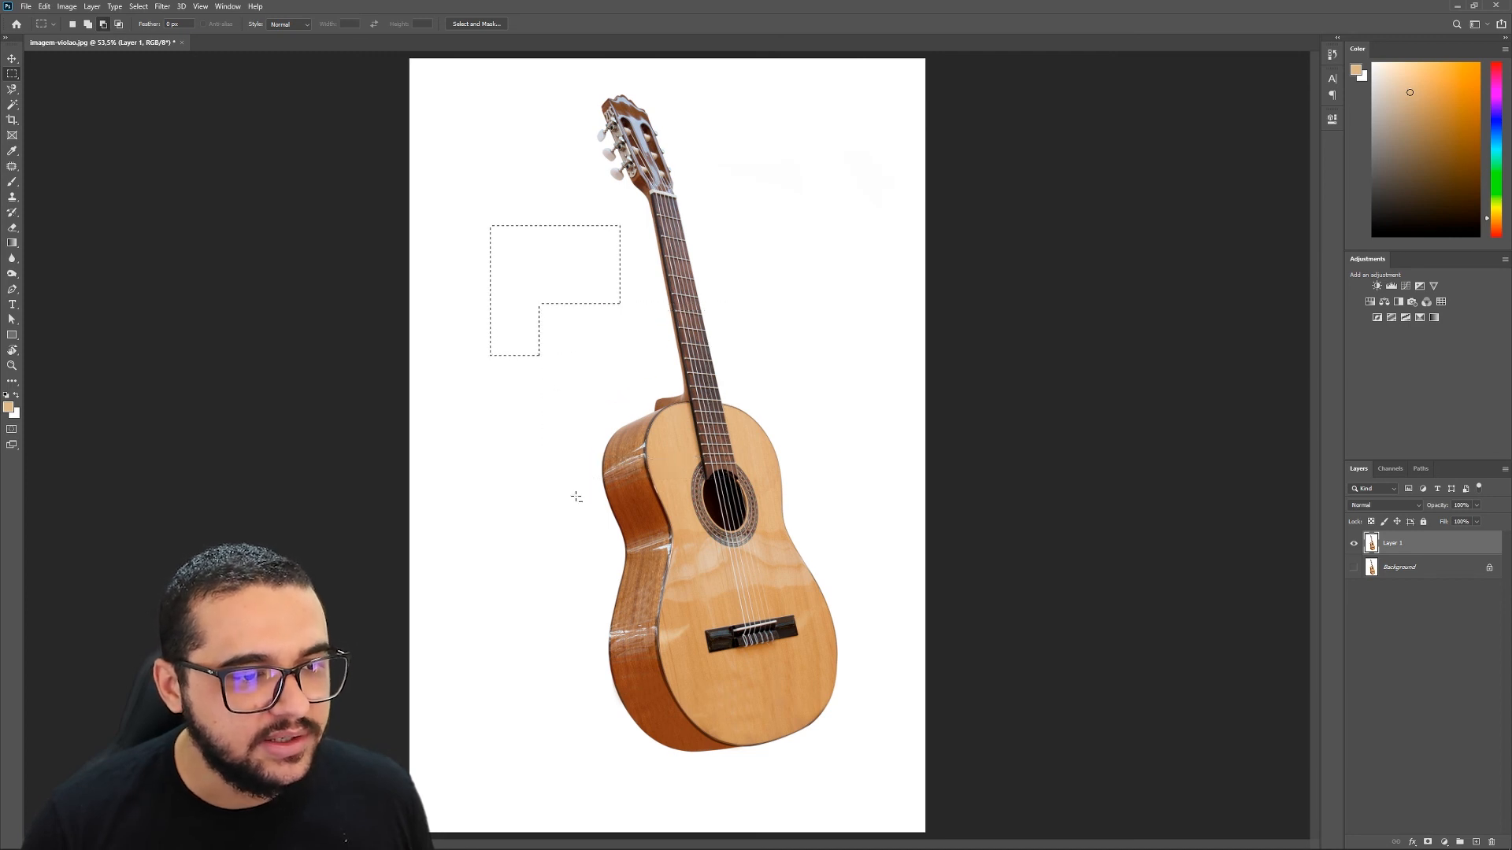
pyautogui.click(118, 24)
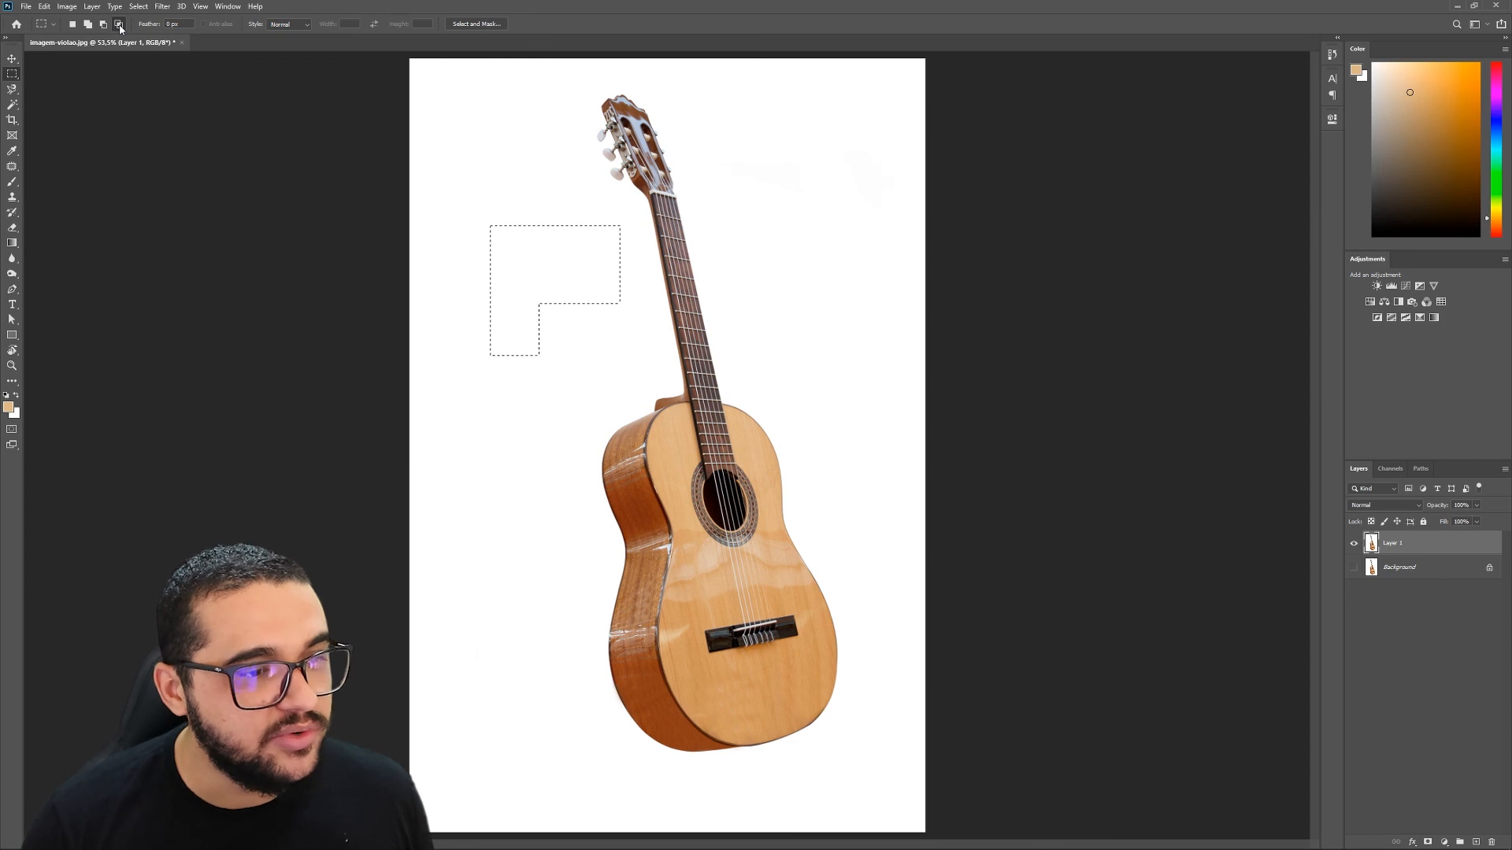
pyautogui.moveTo(634, 187); pyautogui.dragTo(589, 259)
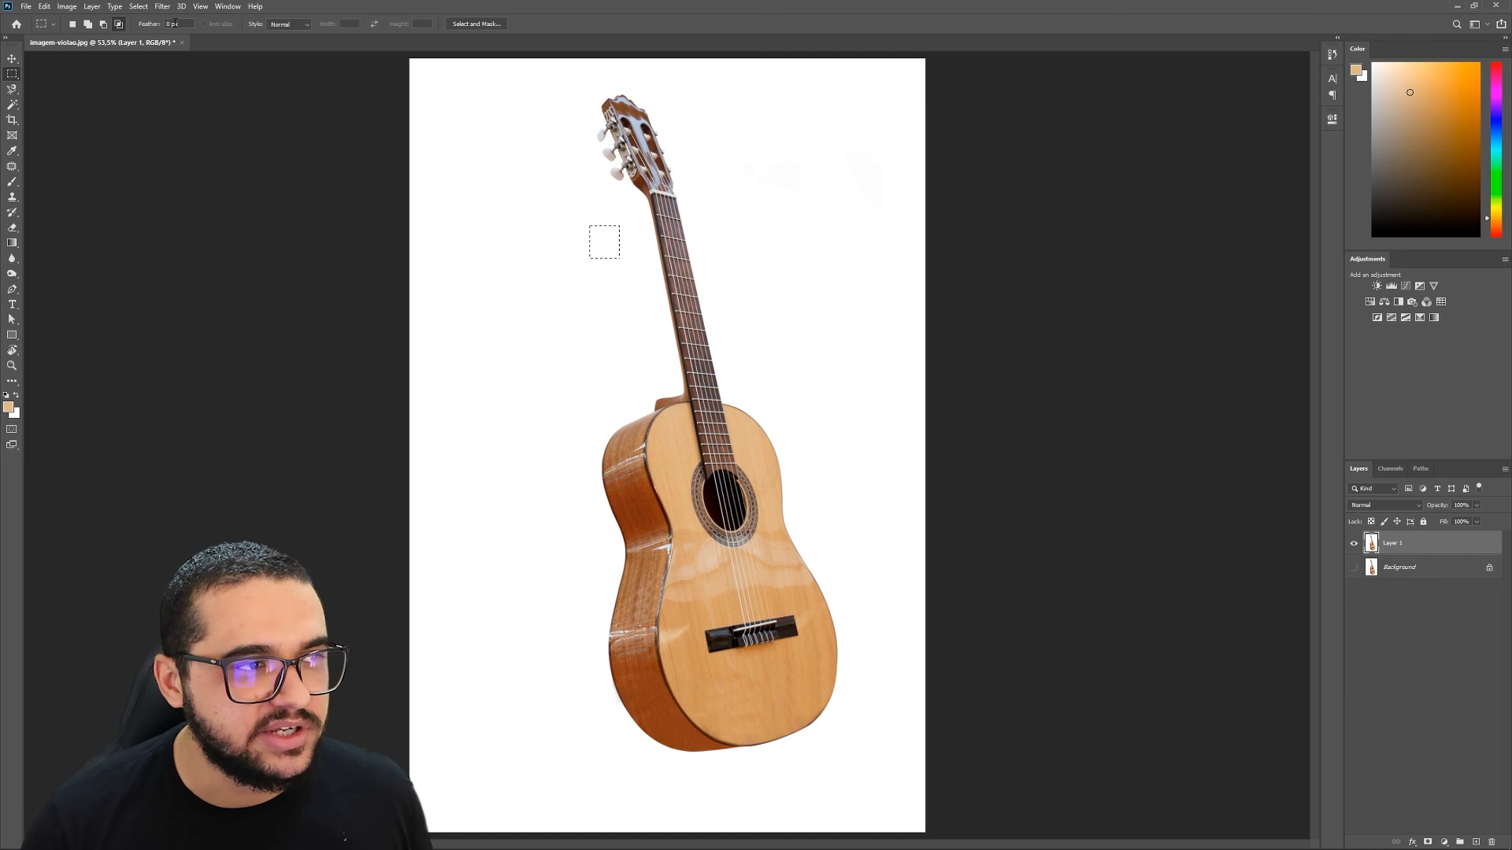
# Check the marquee Style options, keep Normal, and clear the small remaining selection
pyautogui.click(291, 25)
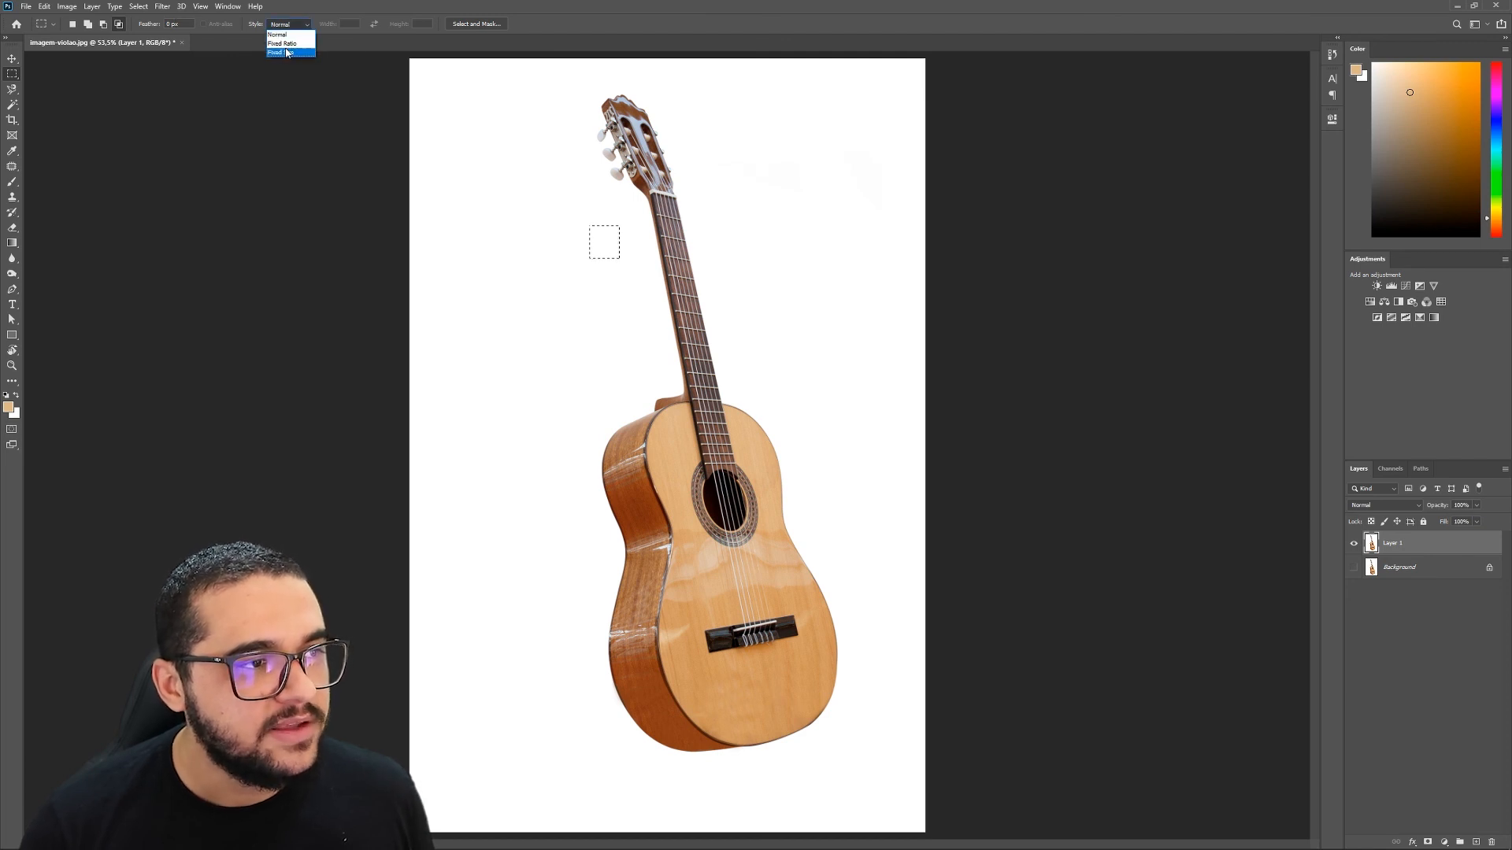
pyautogui.click(294, 33)
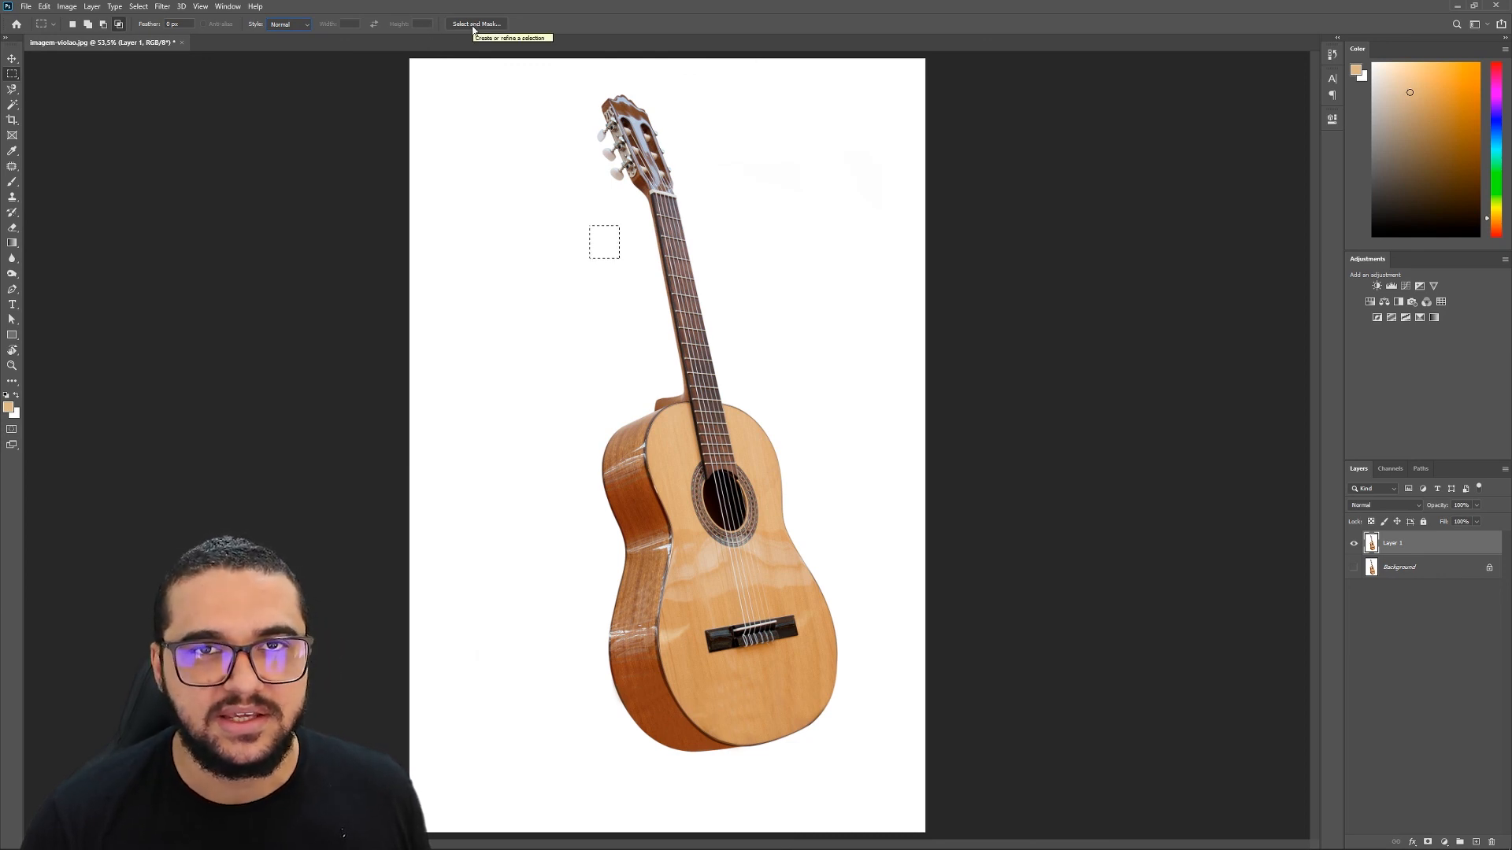
pyautogui.click(630, 287)
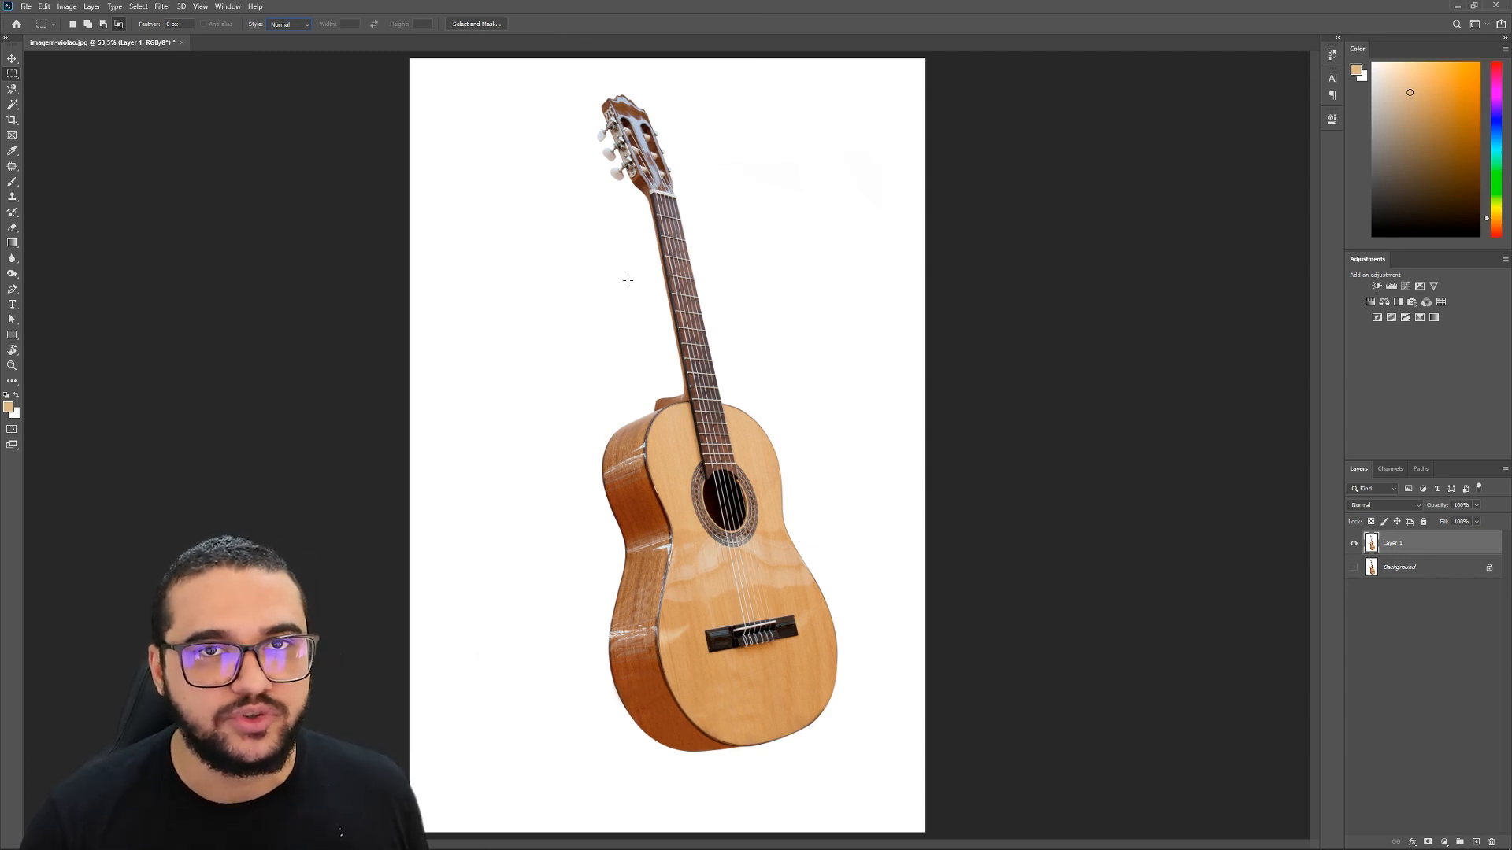